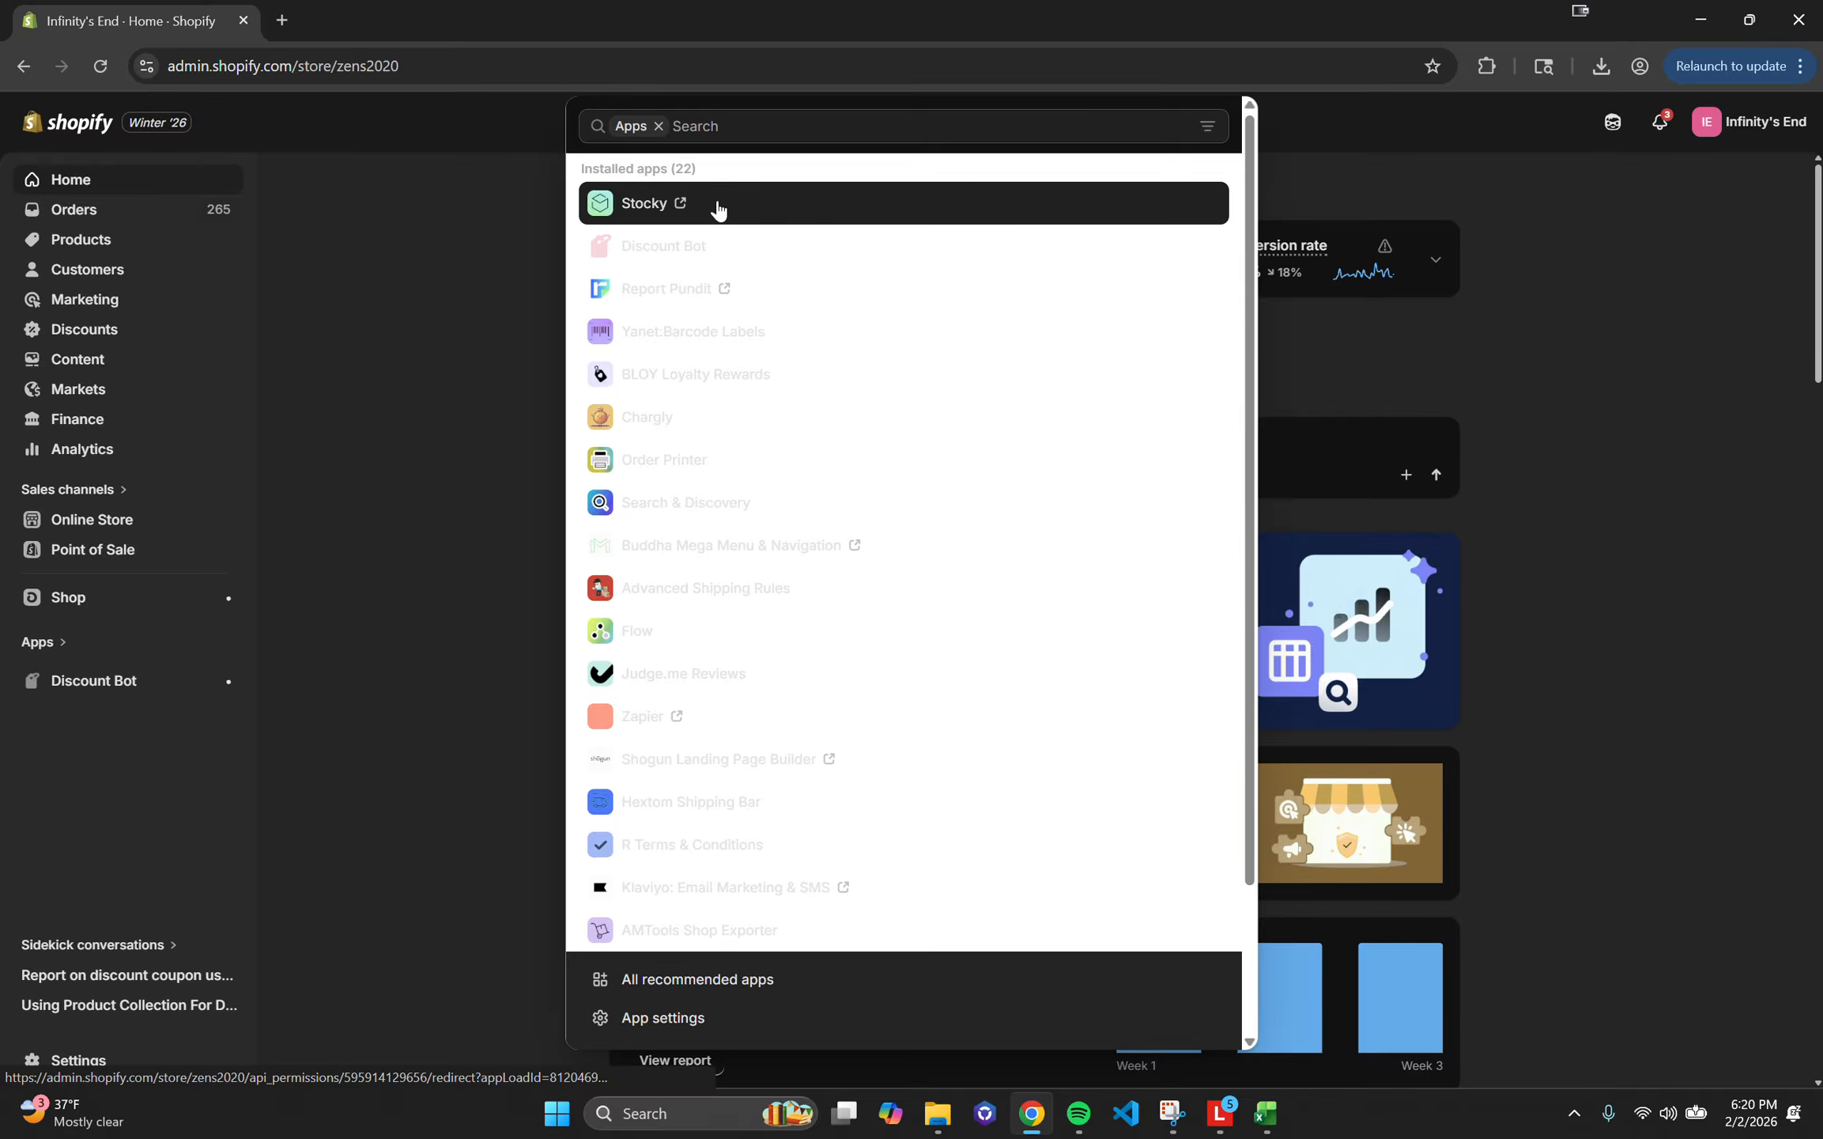
Step: Open the Stocky app from the installed apps and go to its inventory stocktakes list
left_click(717, 207)
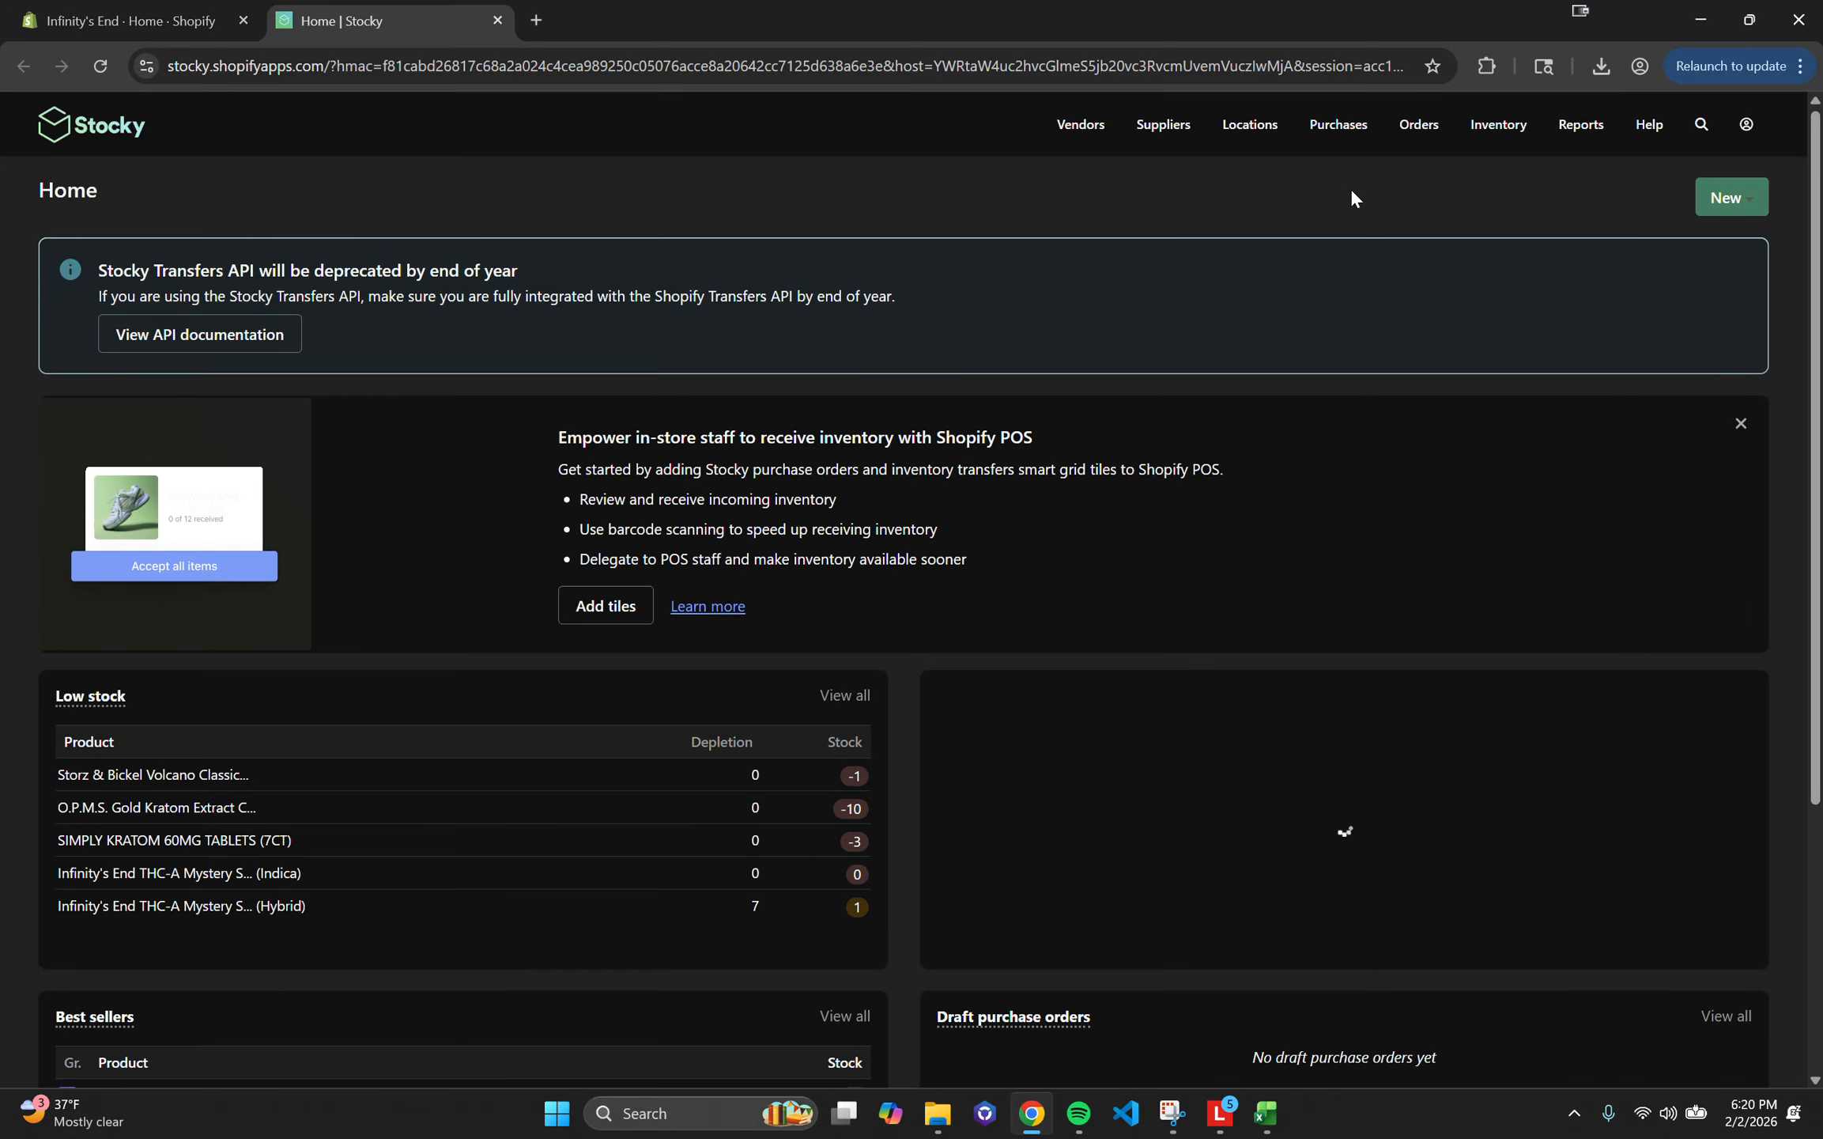
left_click(1515, 131)
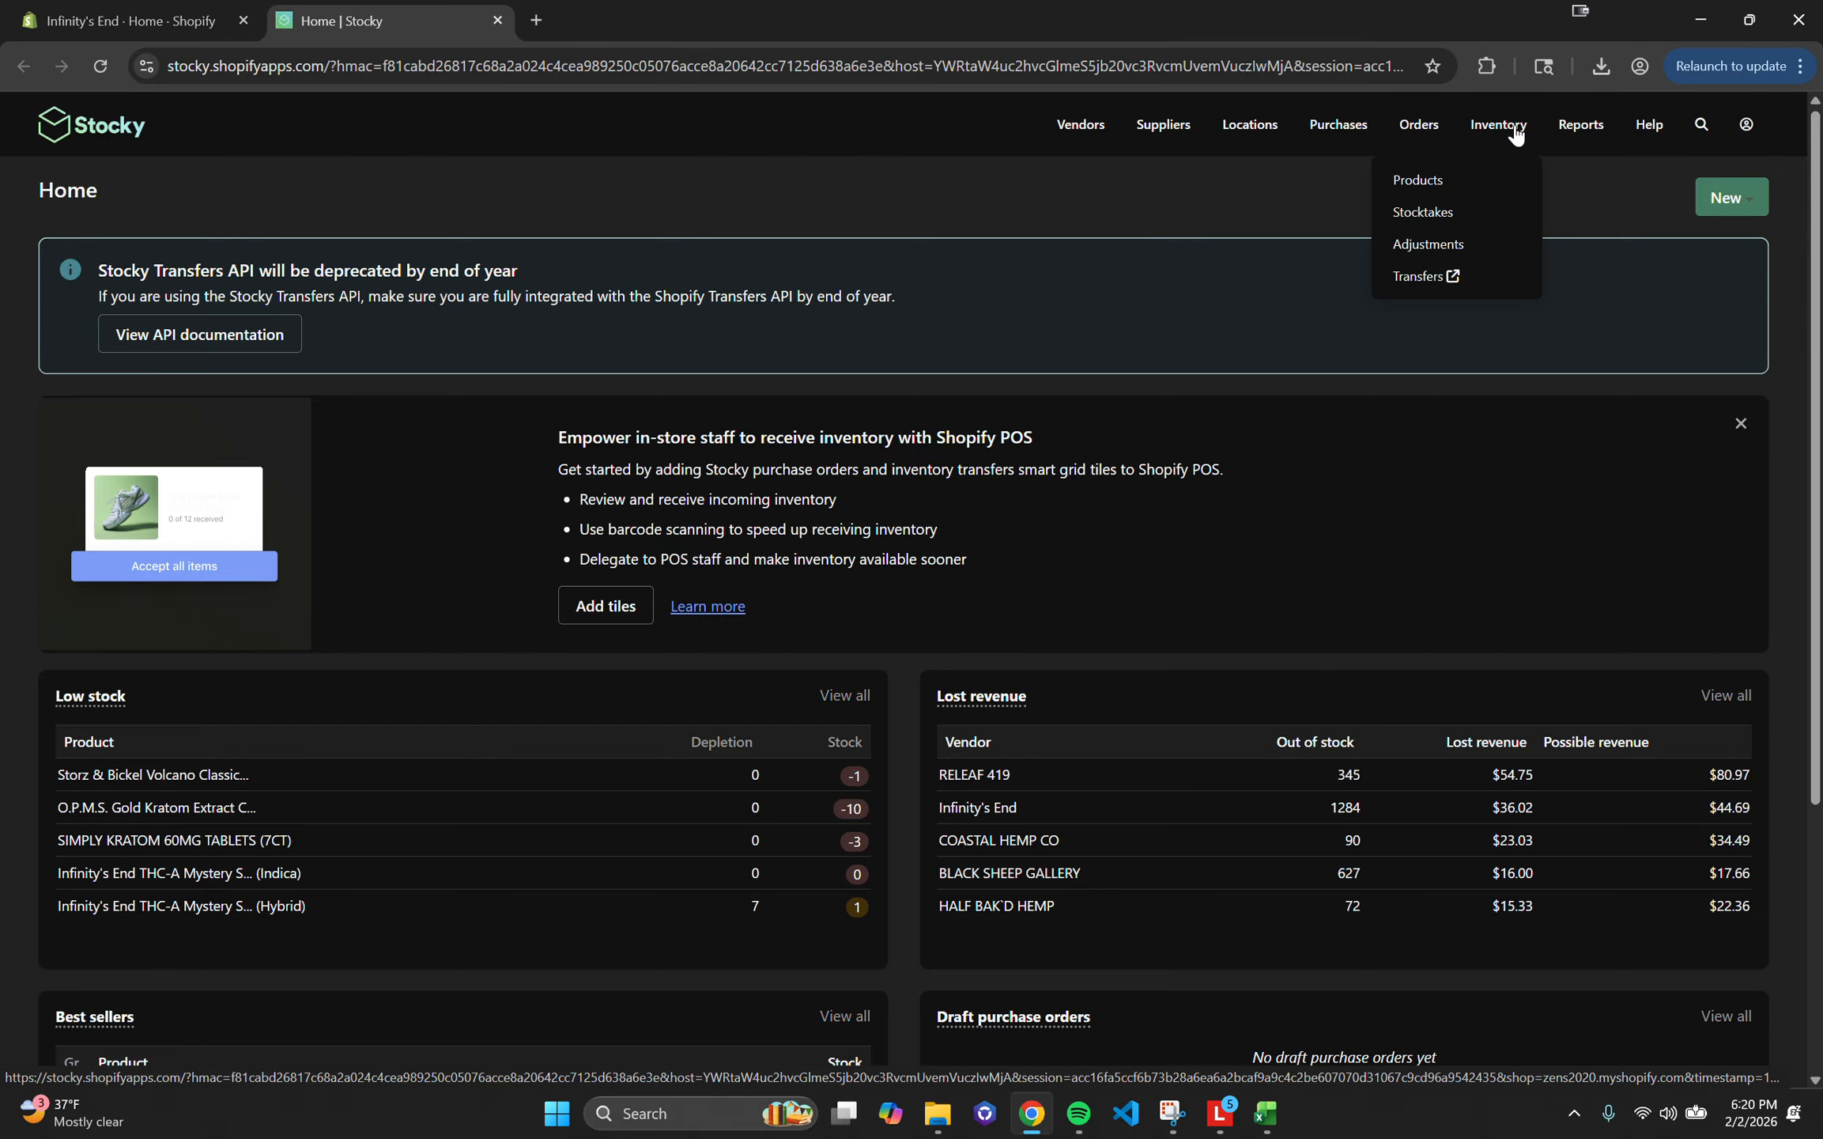
left_click(1431, 216)
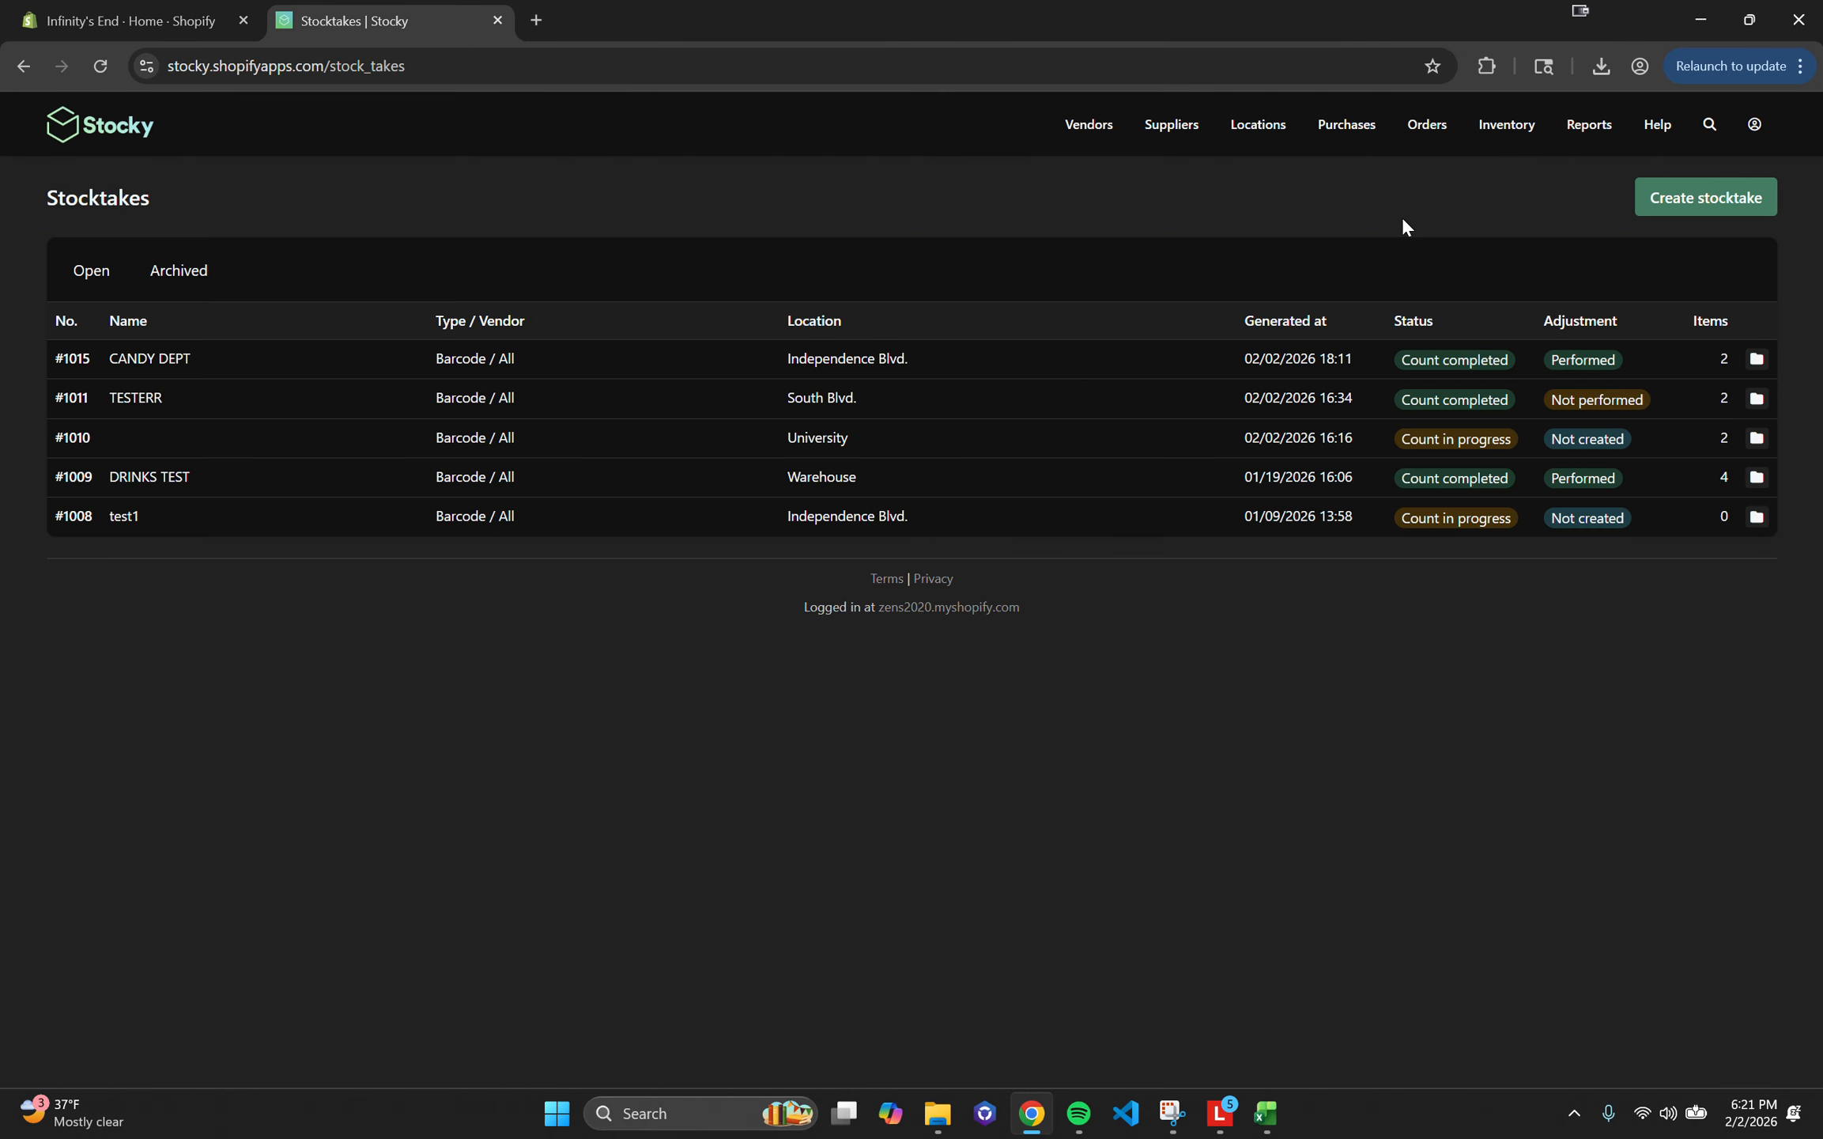
Step: Create a new stocktake named CANDY with type Barcode and location Independence Blvd
left_click(1685, 201)
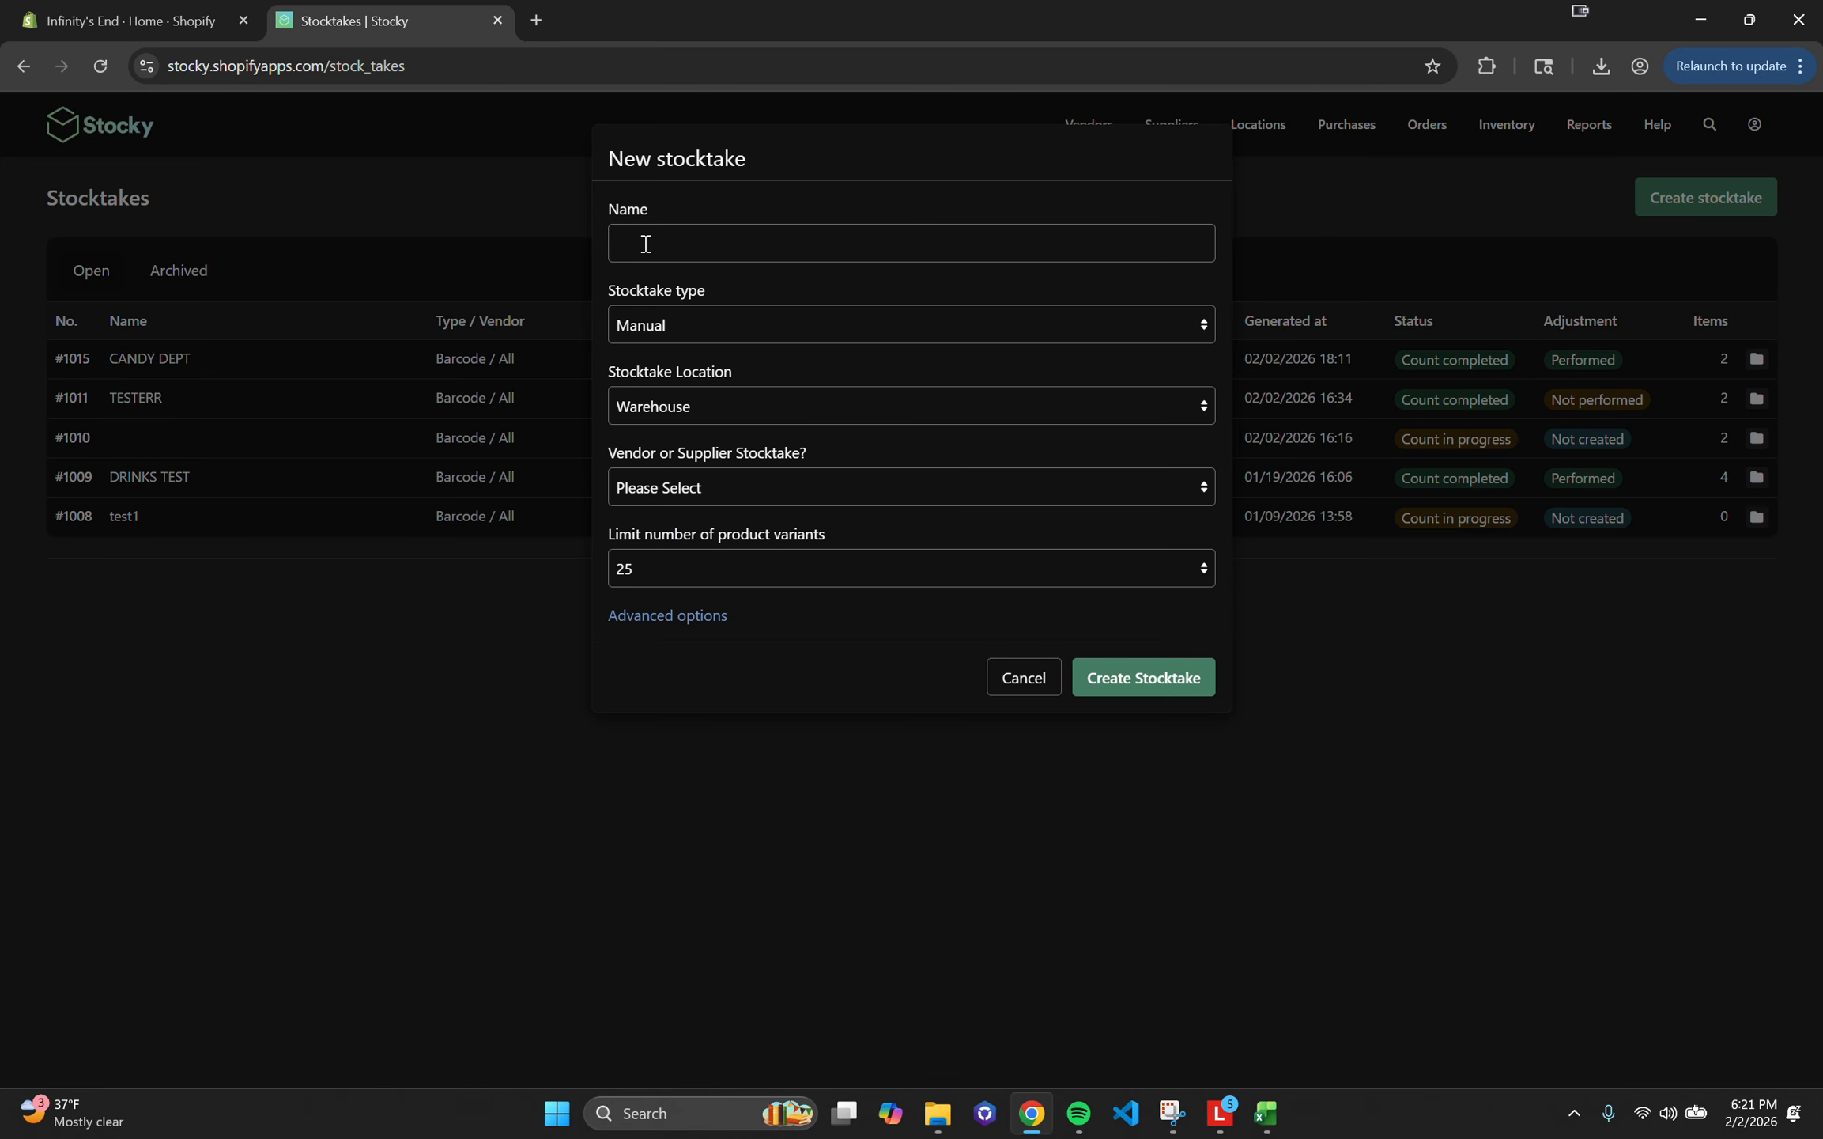
left_click(652, 245)
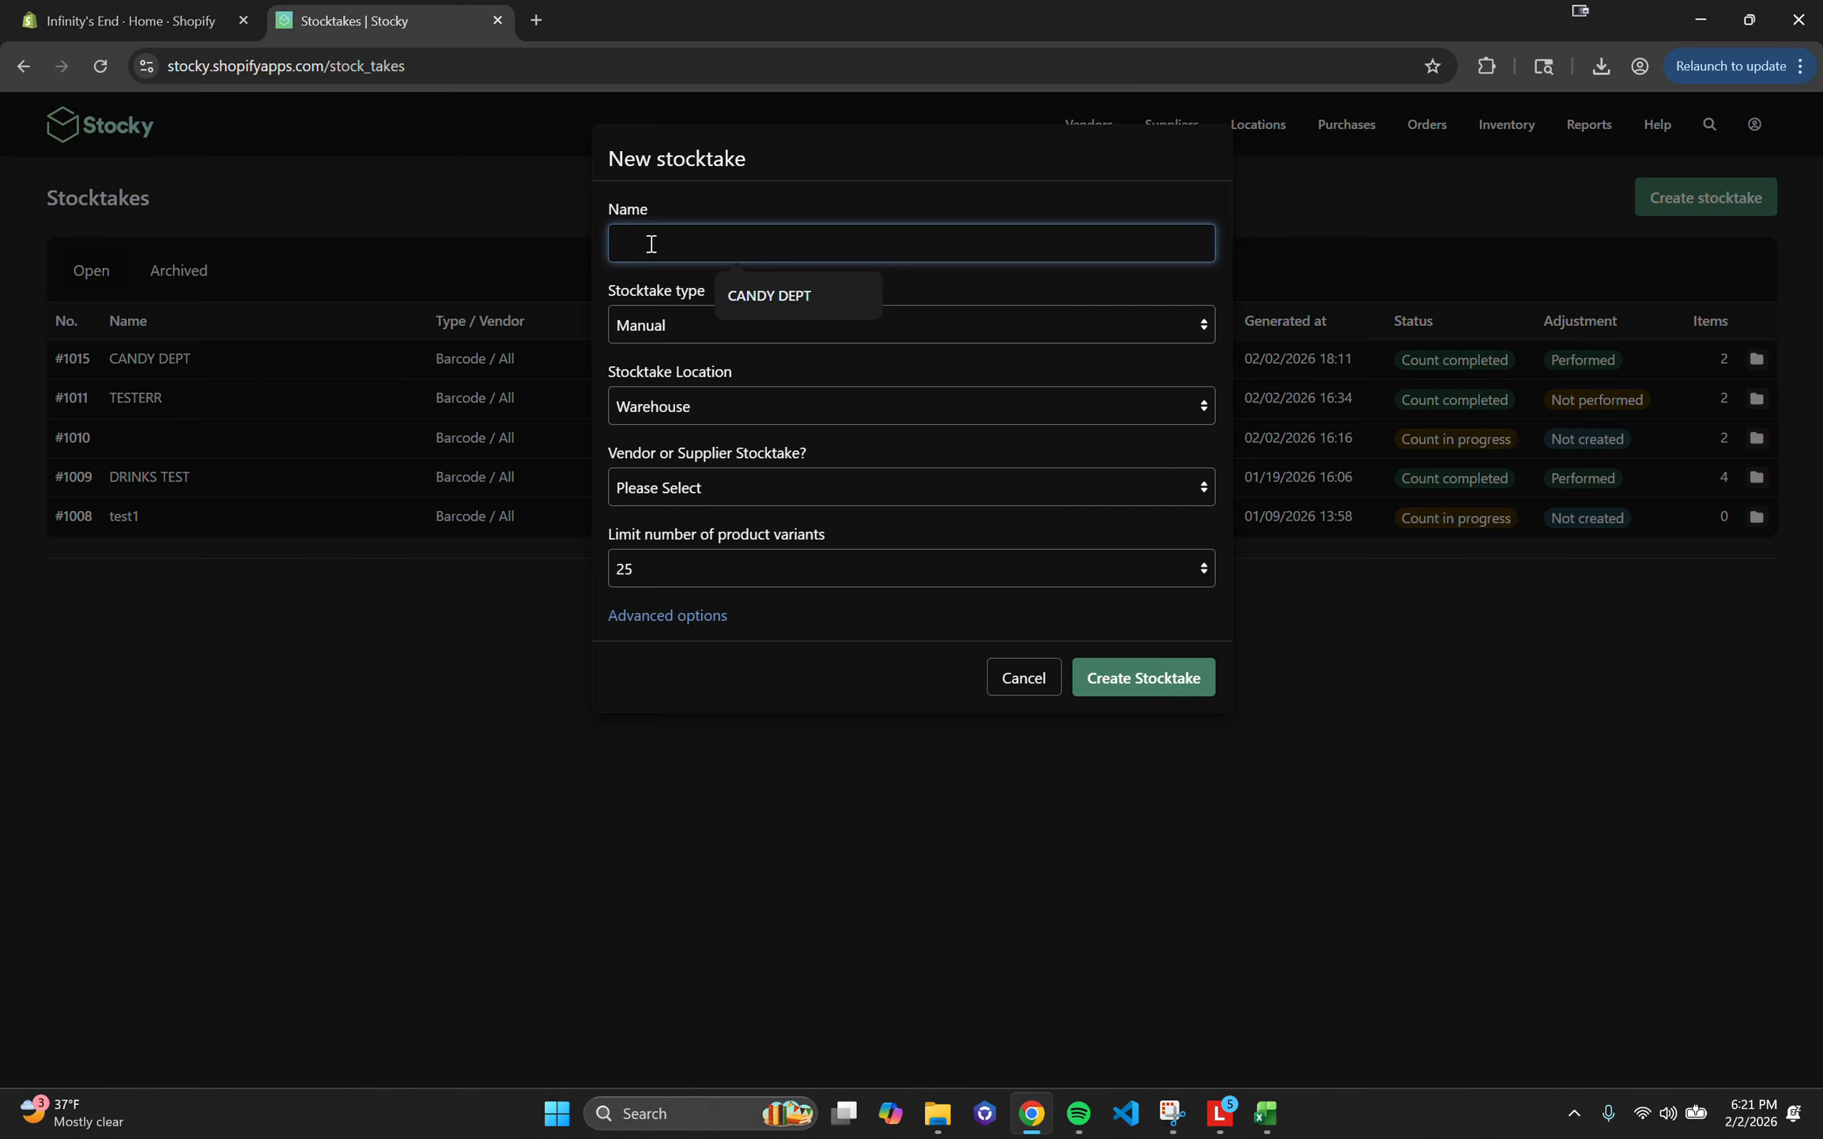
type("CANDY")
left_click(836, 182)
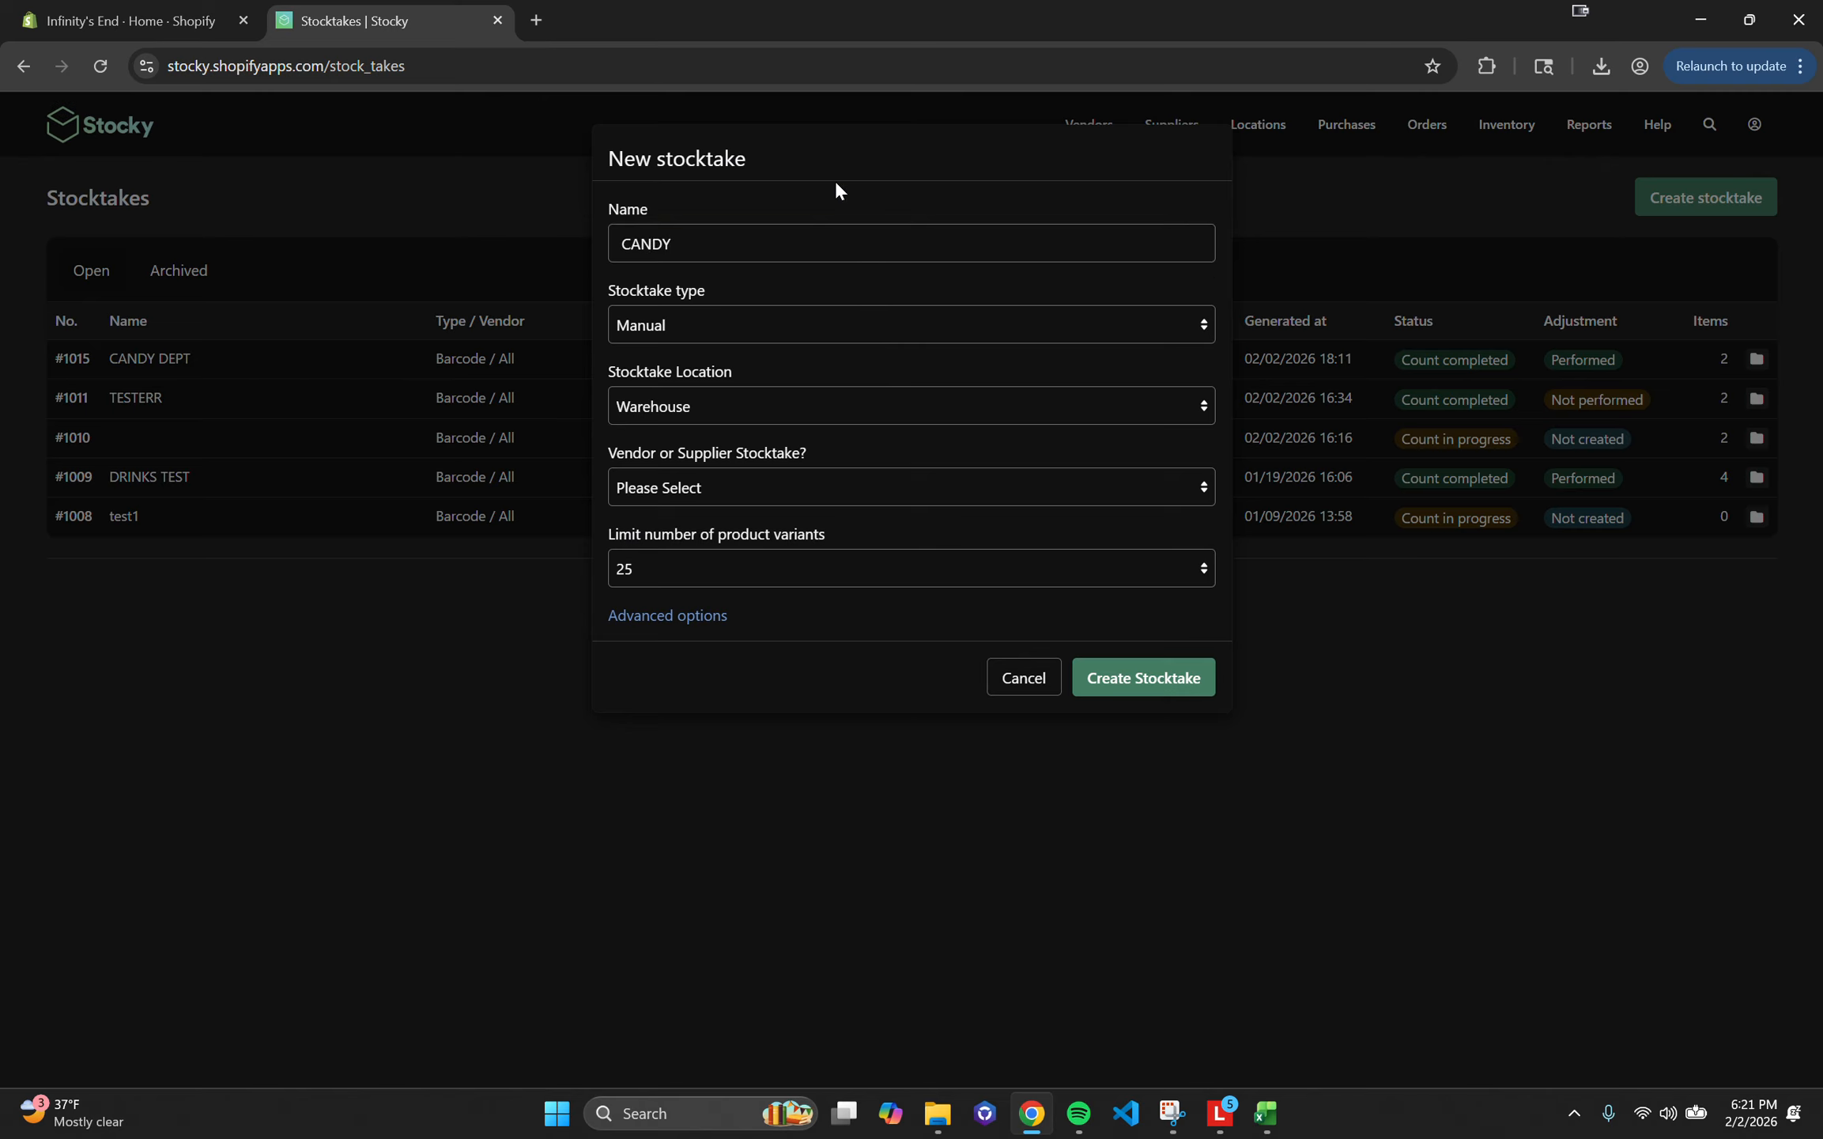
left_click(703, 329)
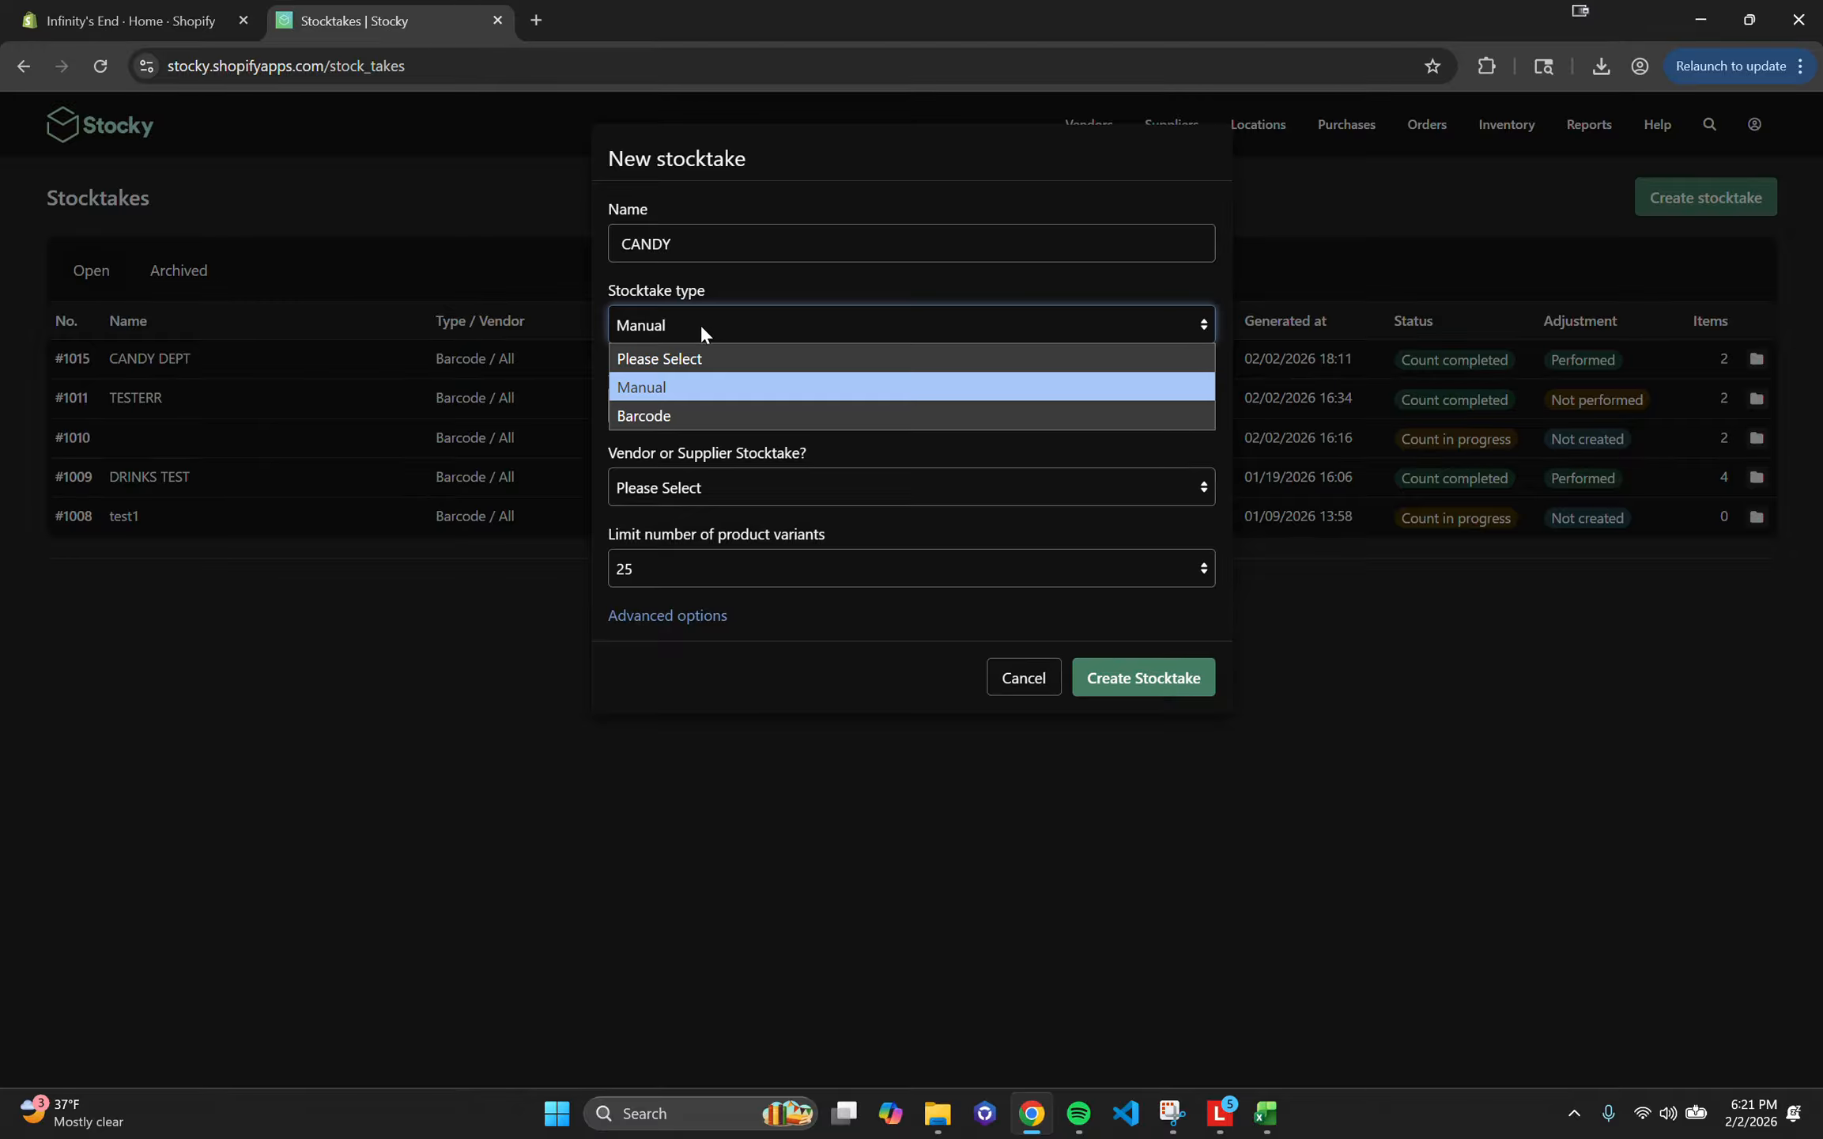
left_click(648, 415)
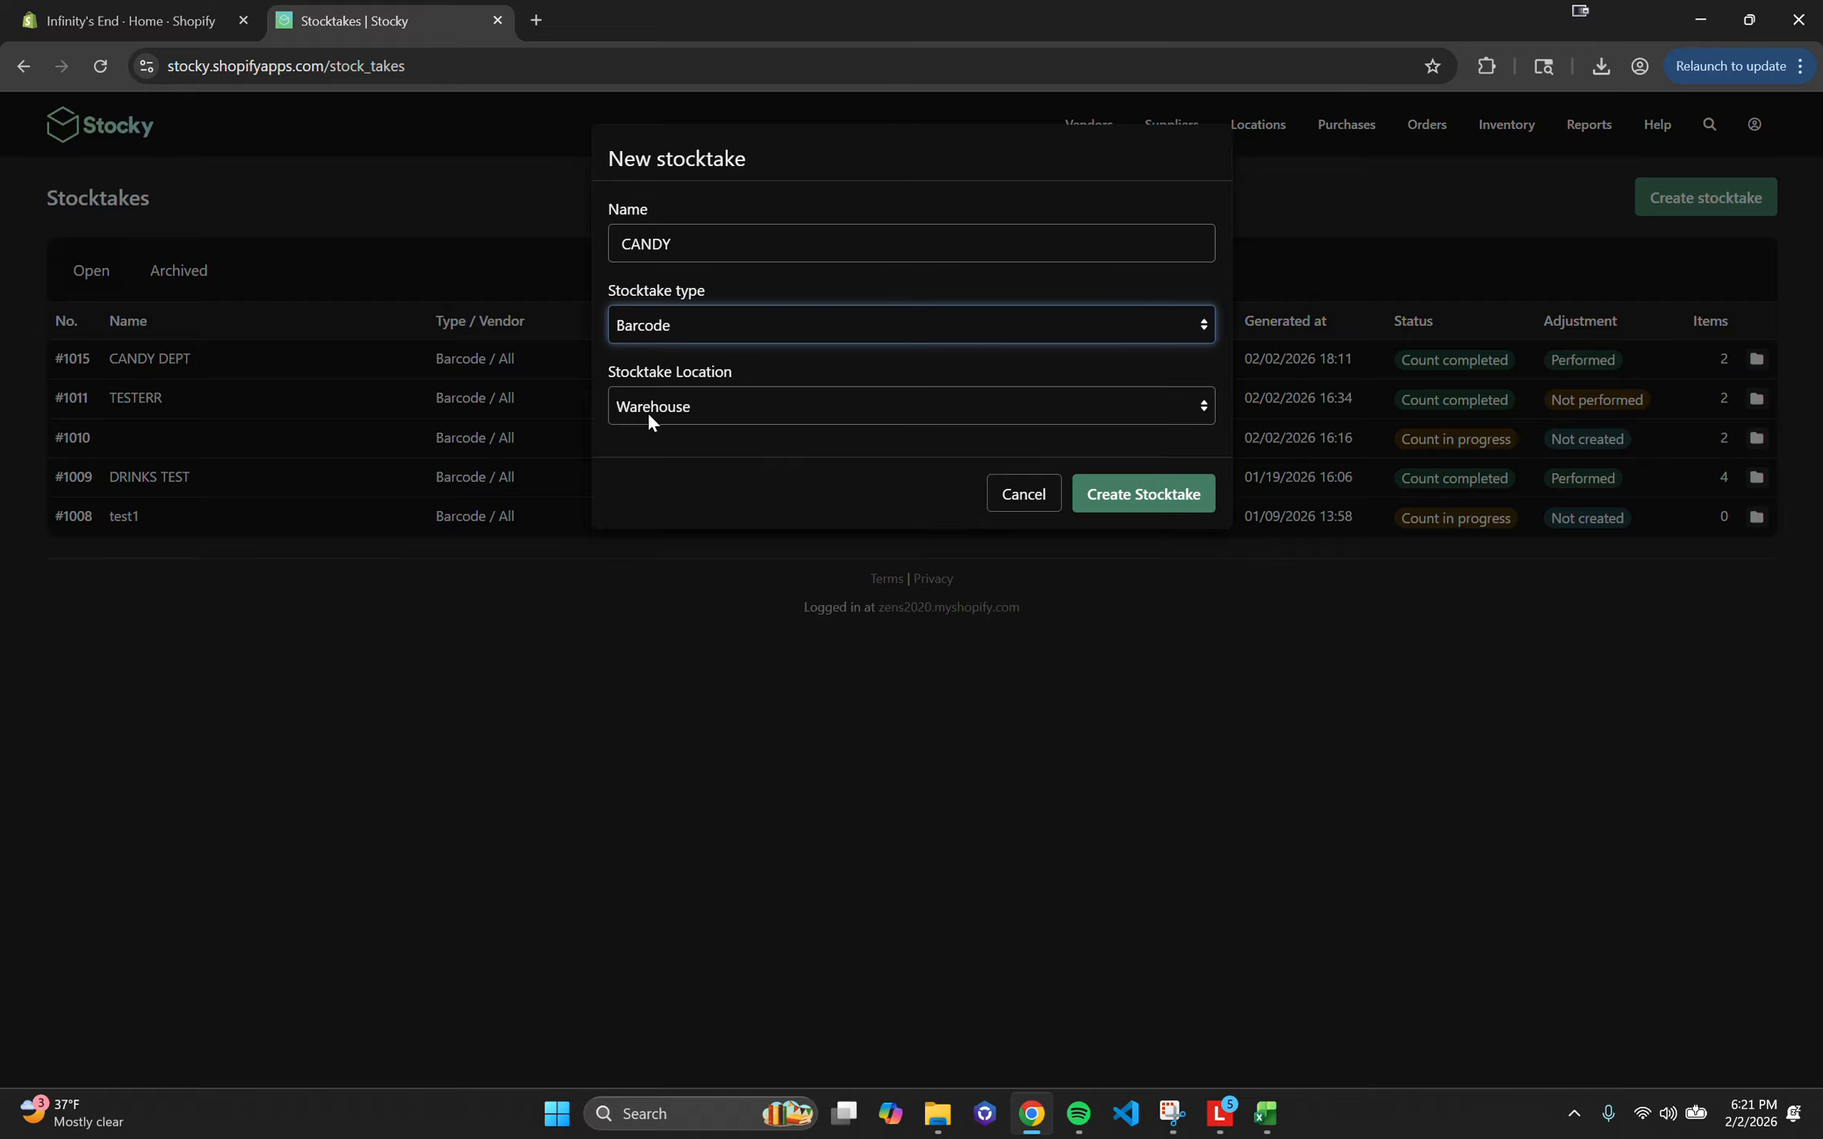
left_click(744, 408)
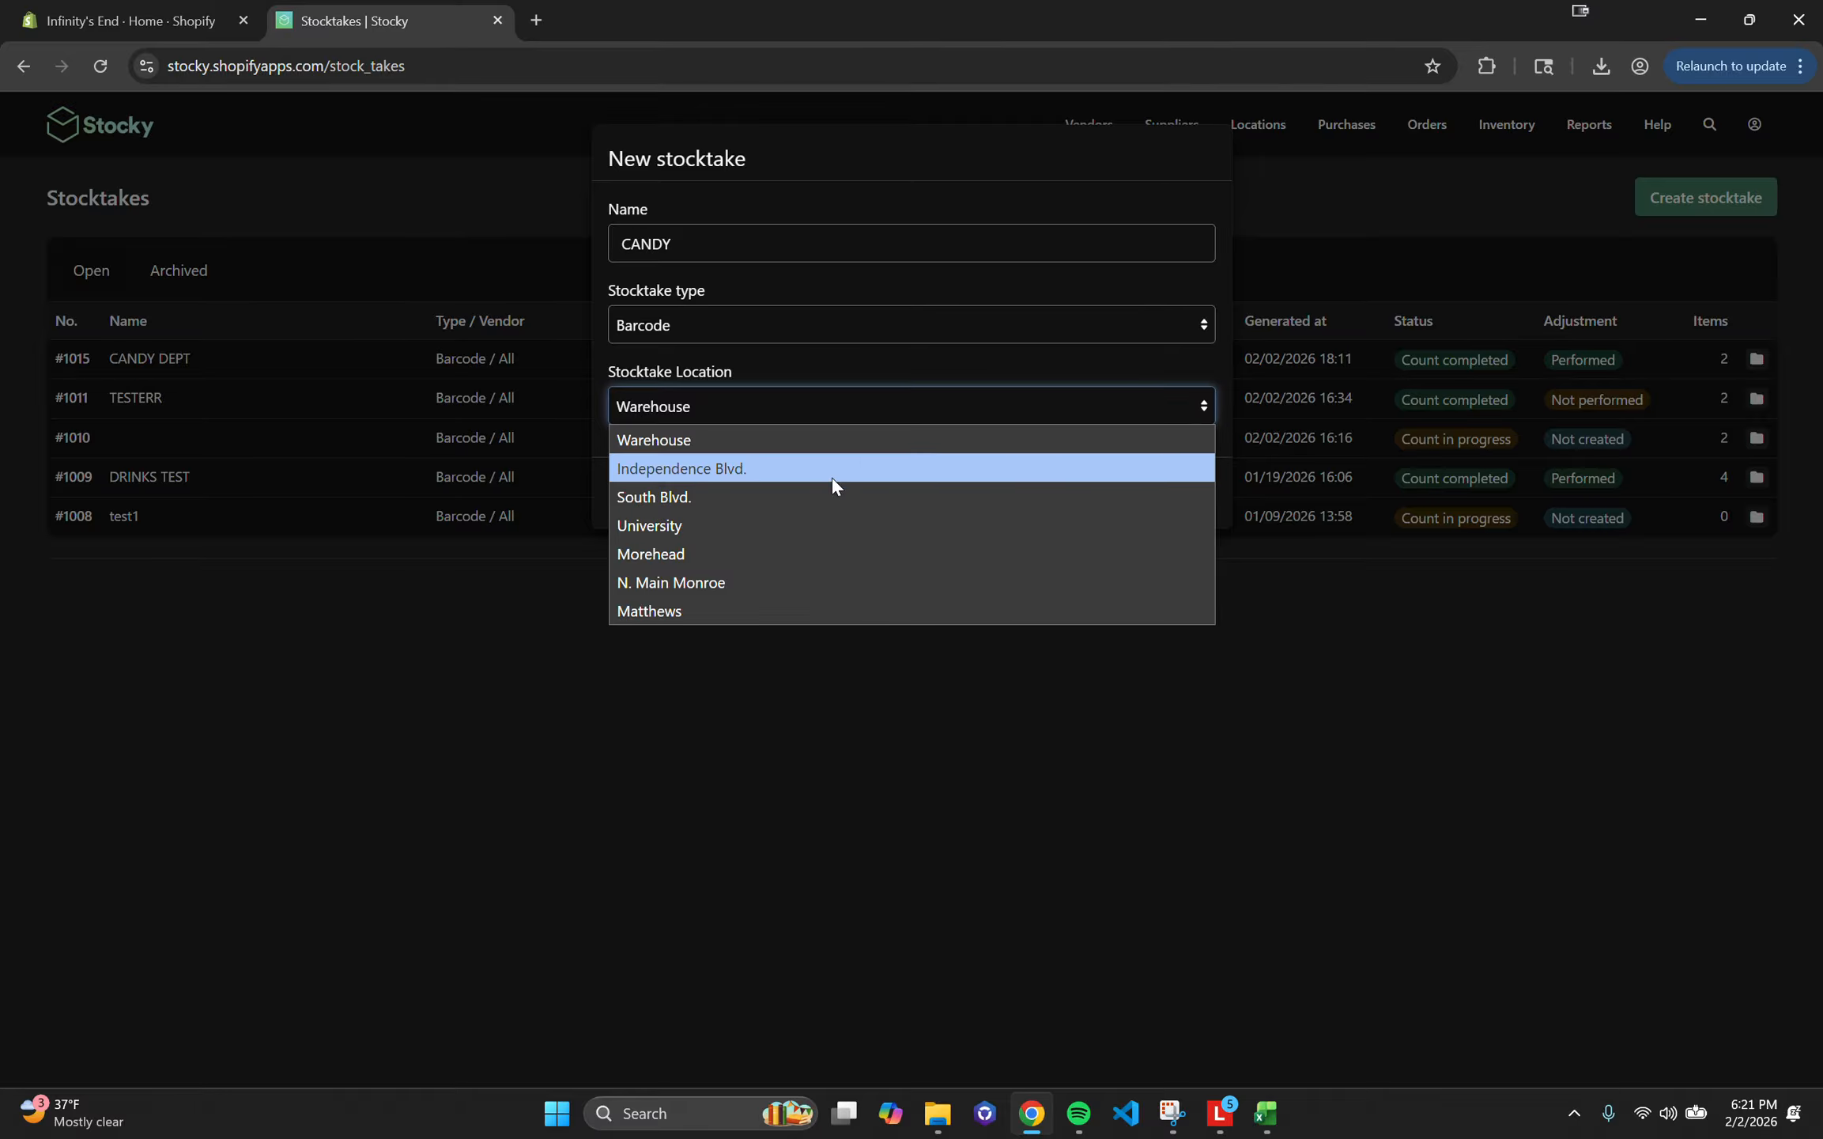
left_click(765, 473)
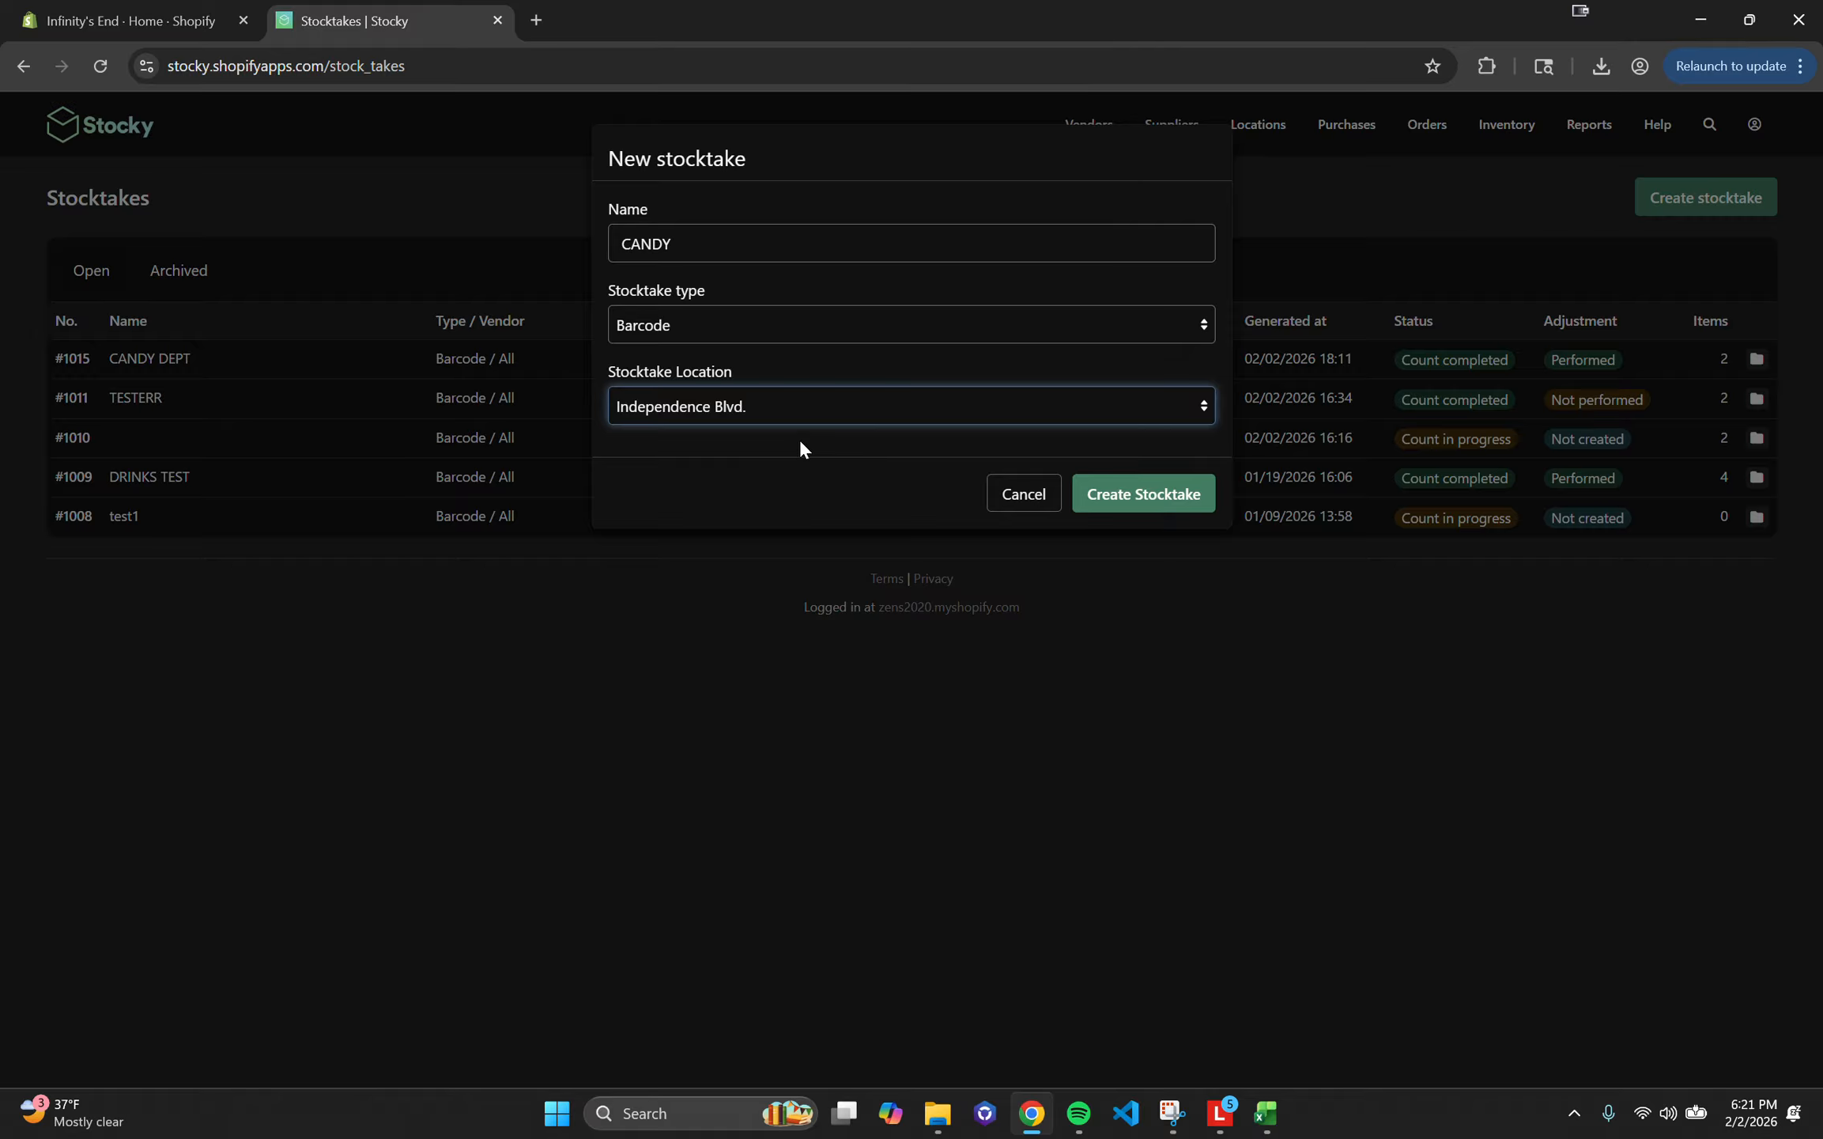
left_click(757, 461)
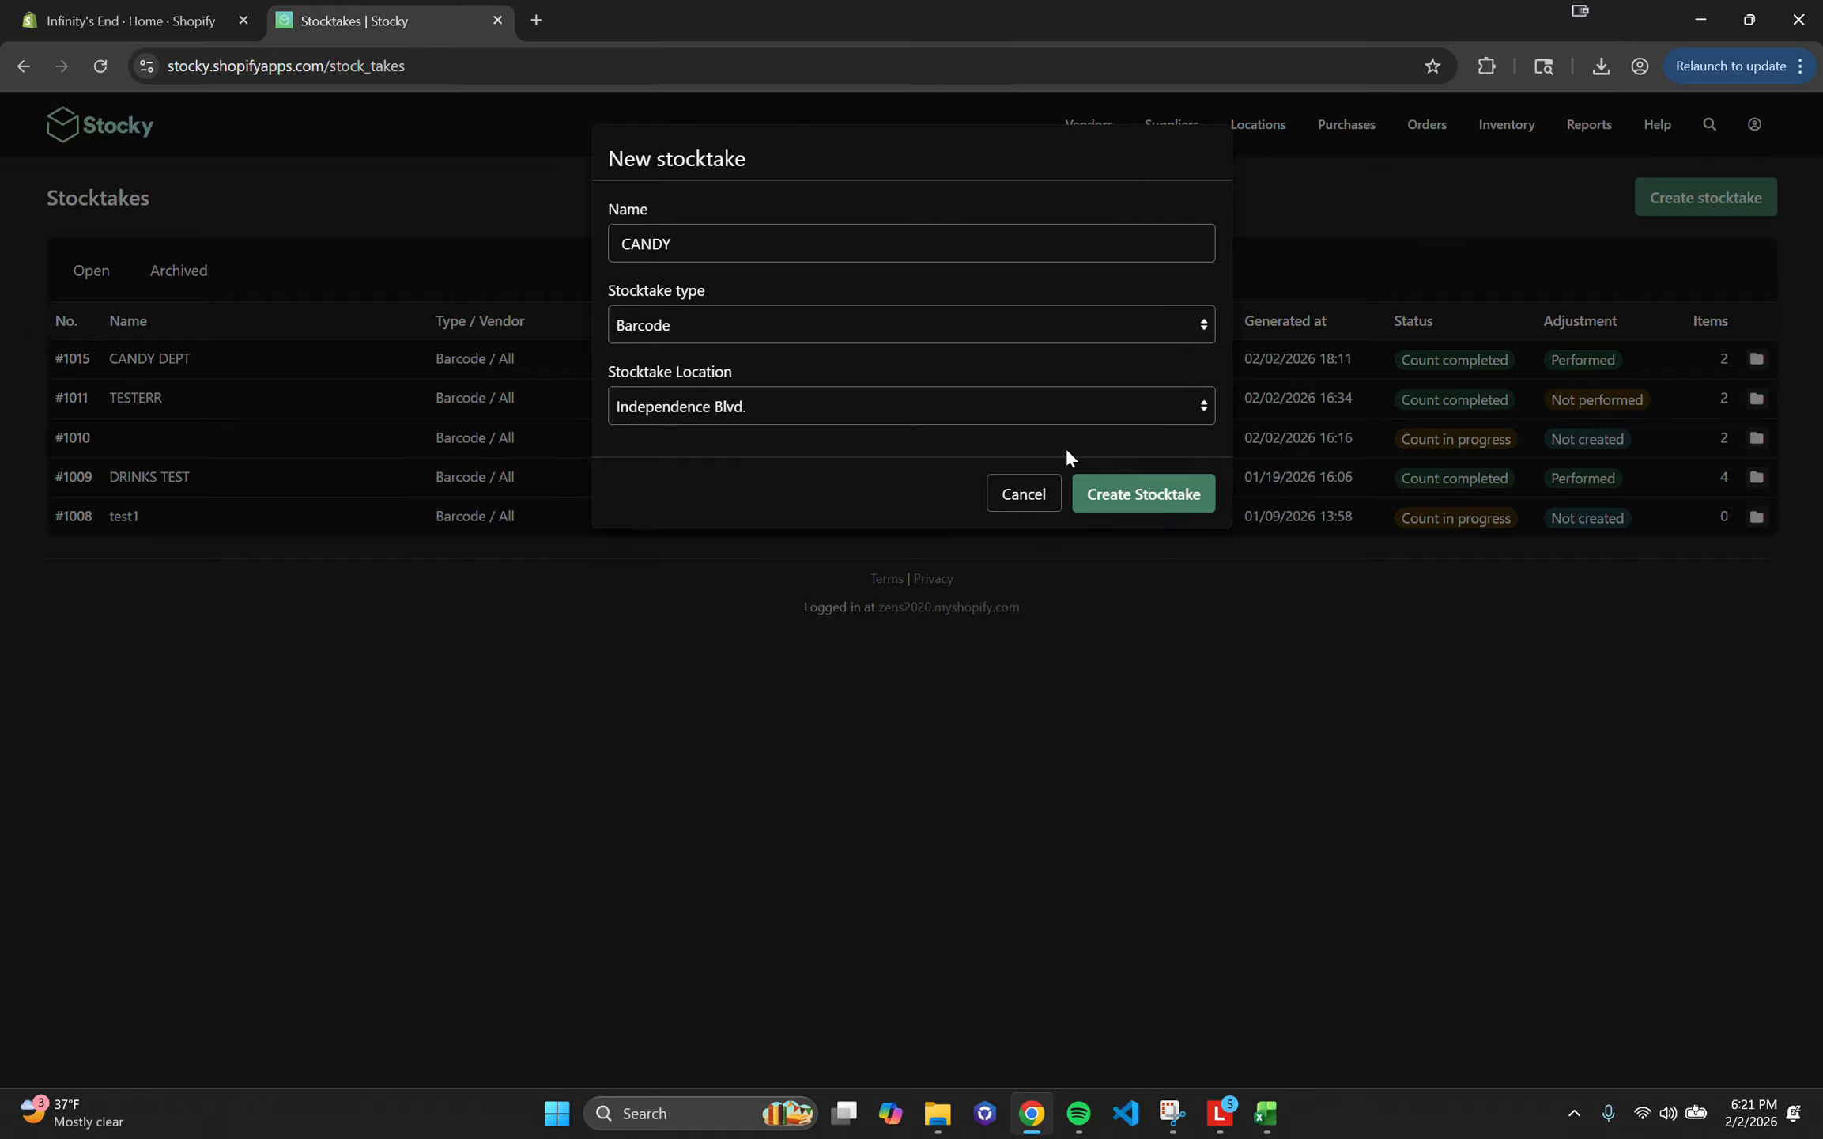
left_click(1138, 501)
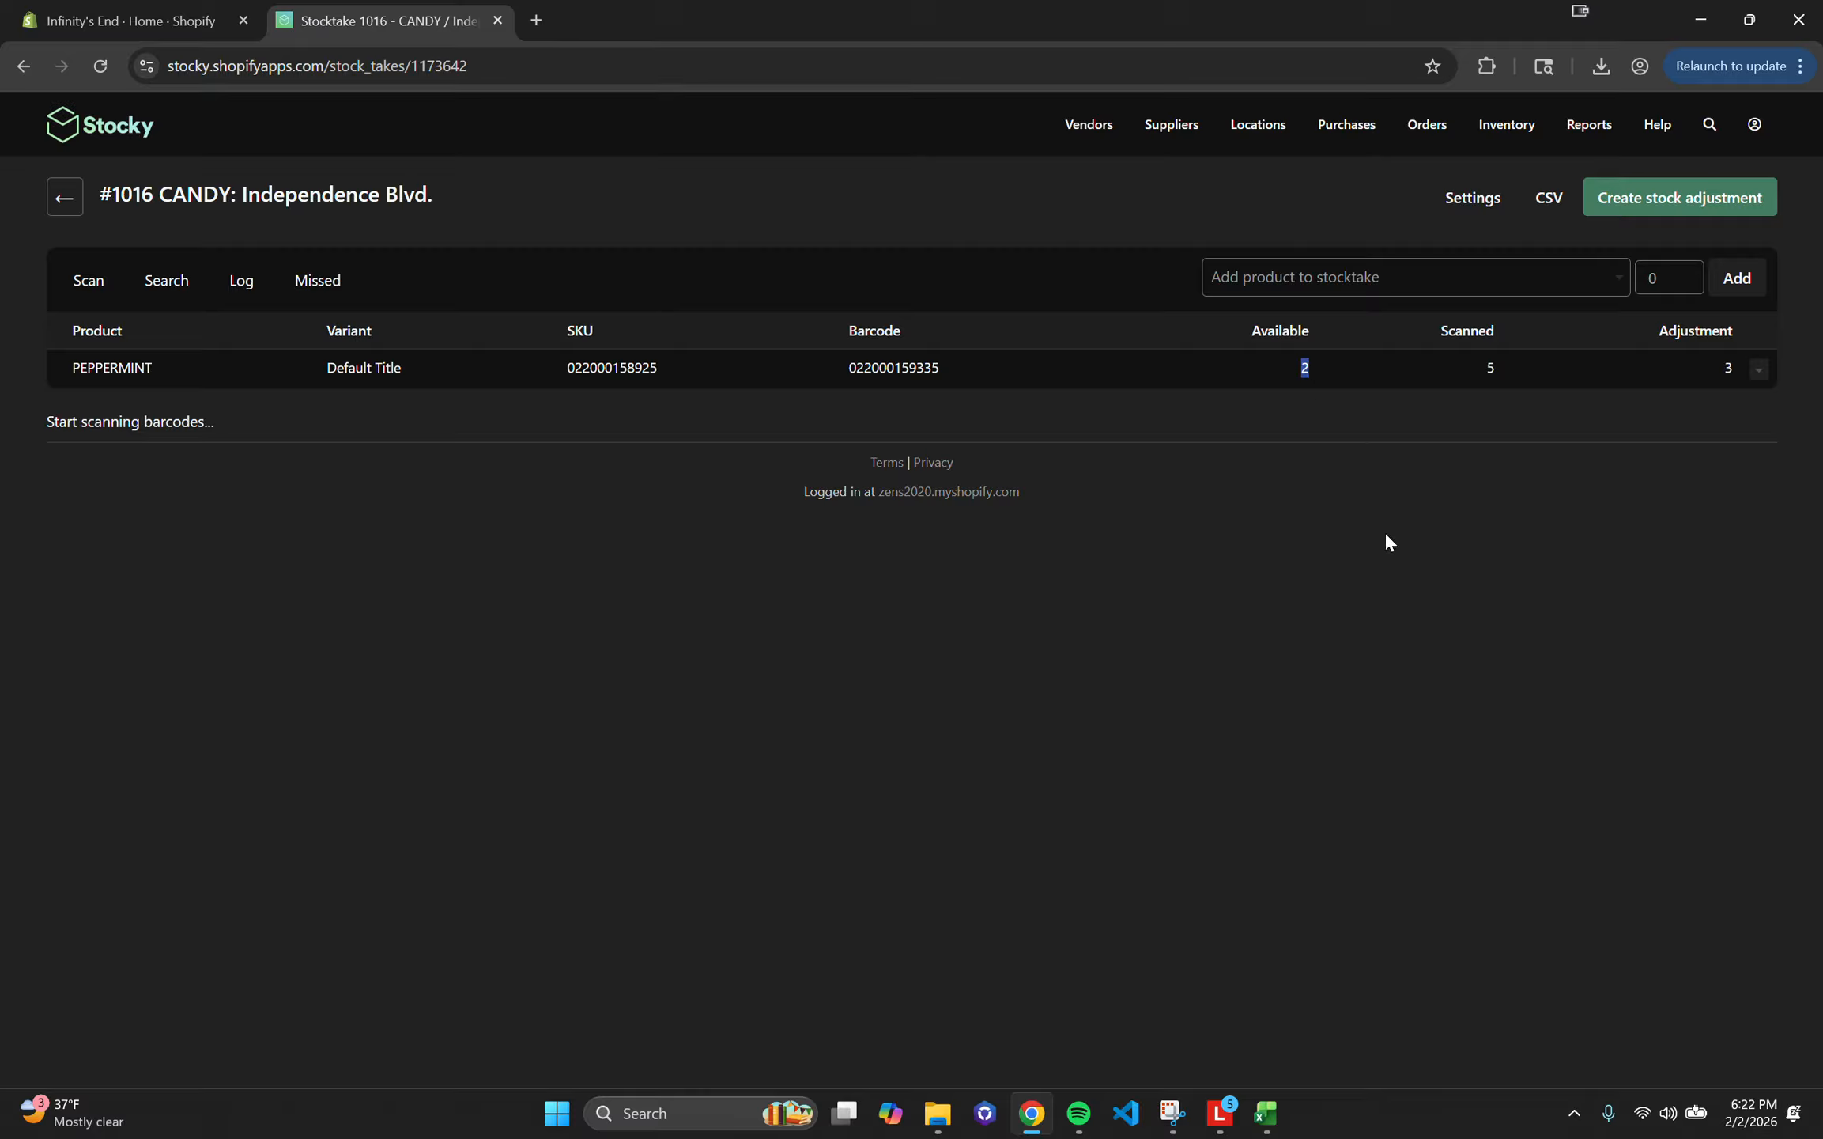
Step: Add the product WINTERFRESH GUM to the CANDY stocktake with a counted quantity of 10
double_click(1490, 367)
left_click(1726, 376)
left_click(1389, 274)
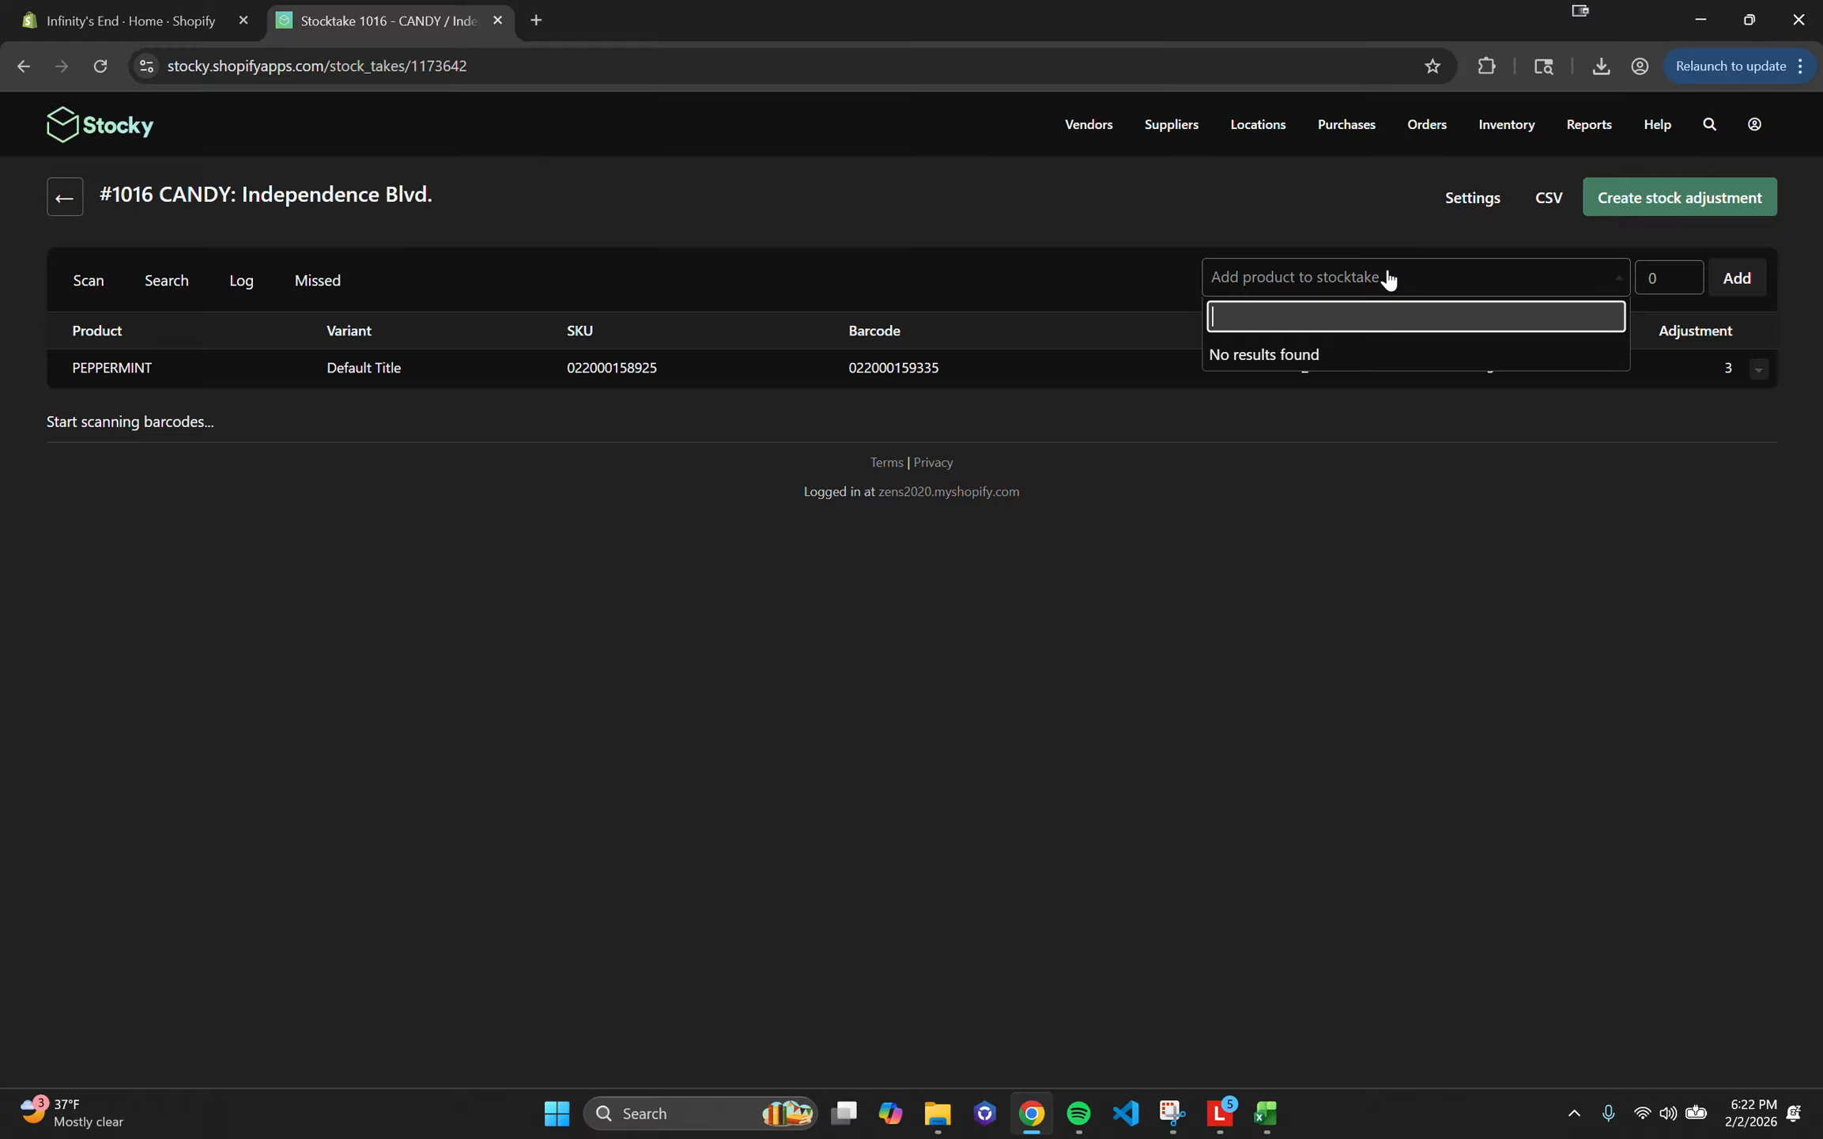
type("WINTERFRE")
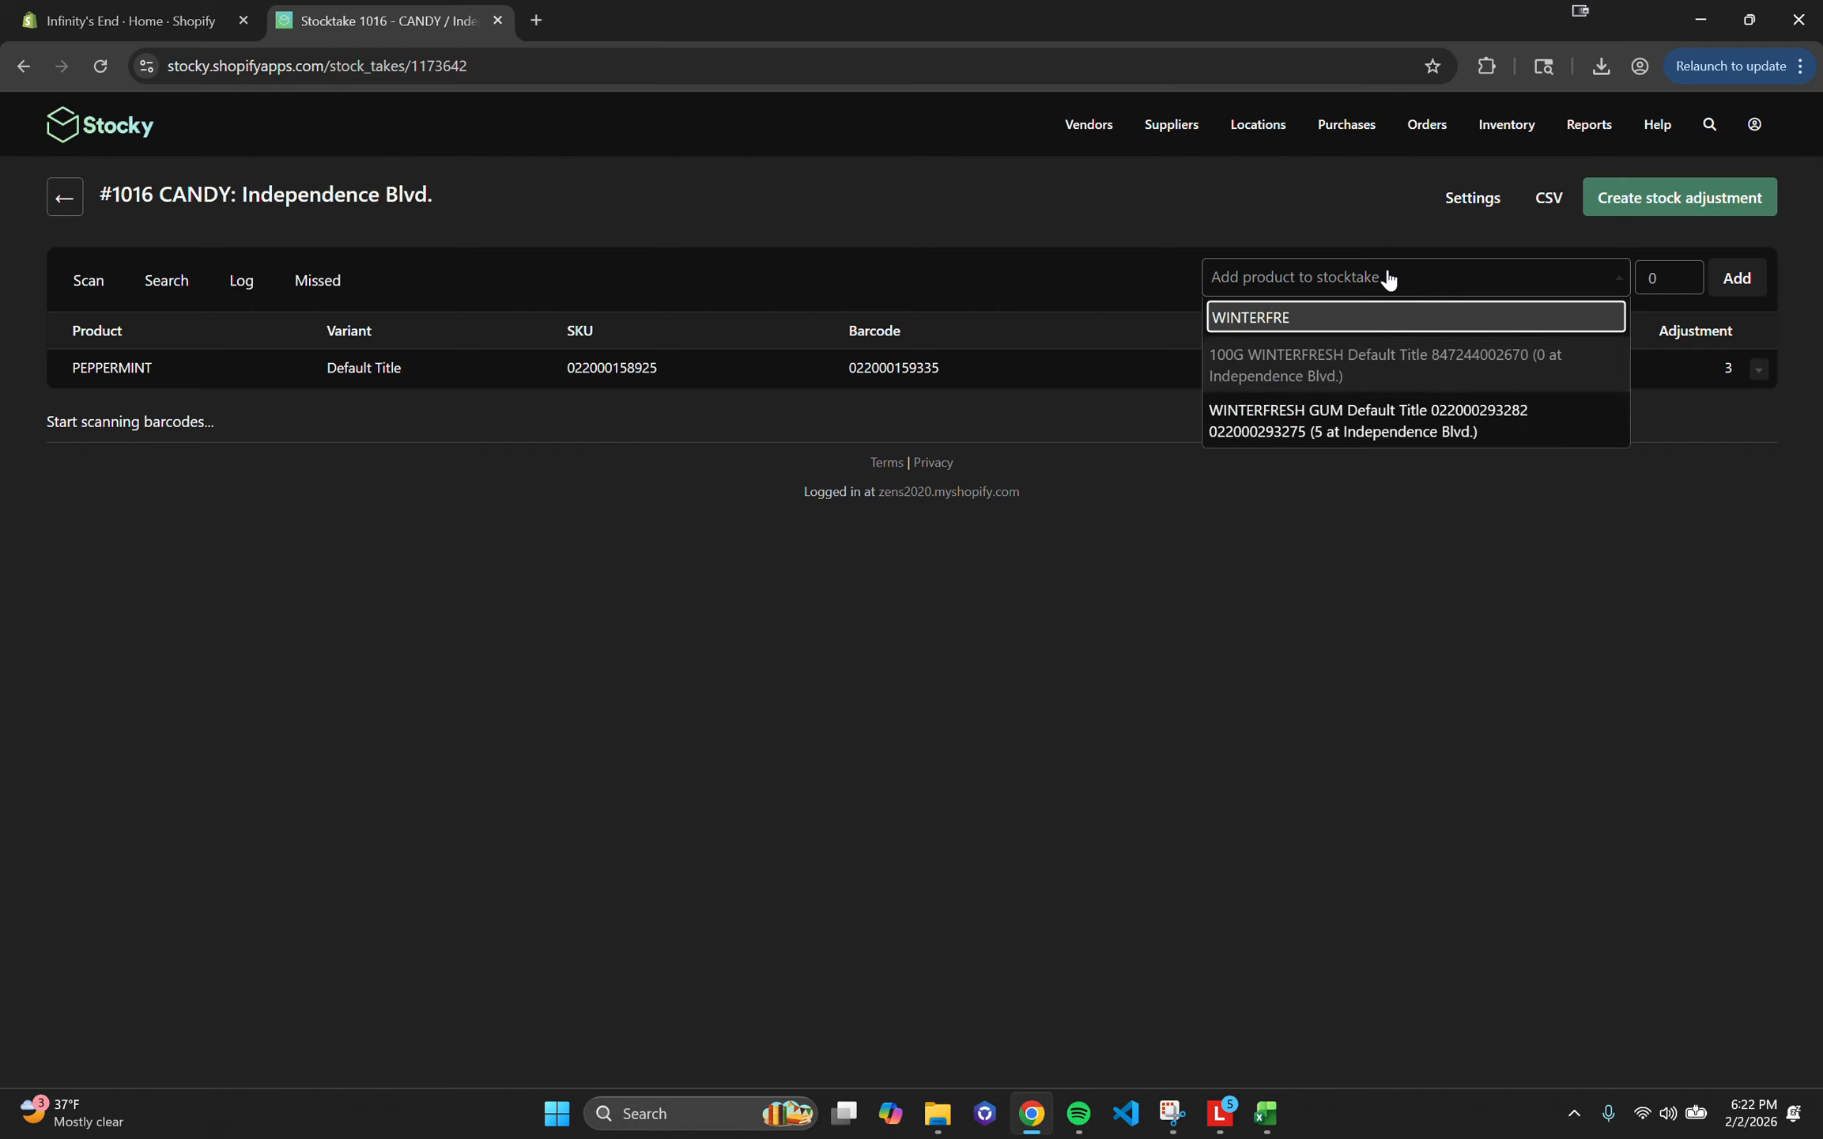
left_click(1335, 427)
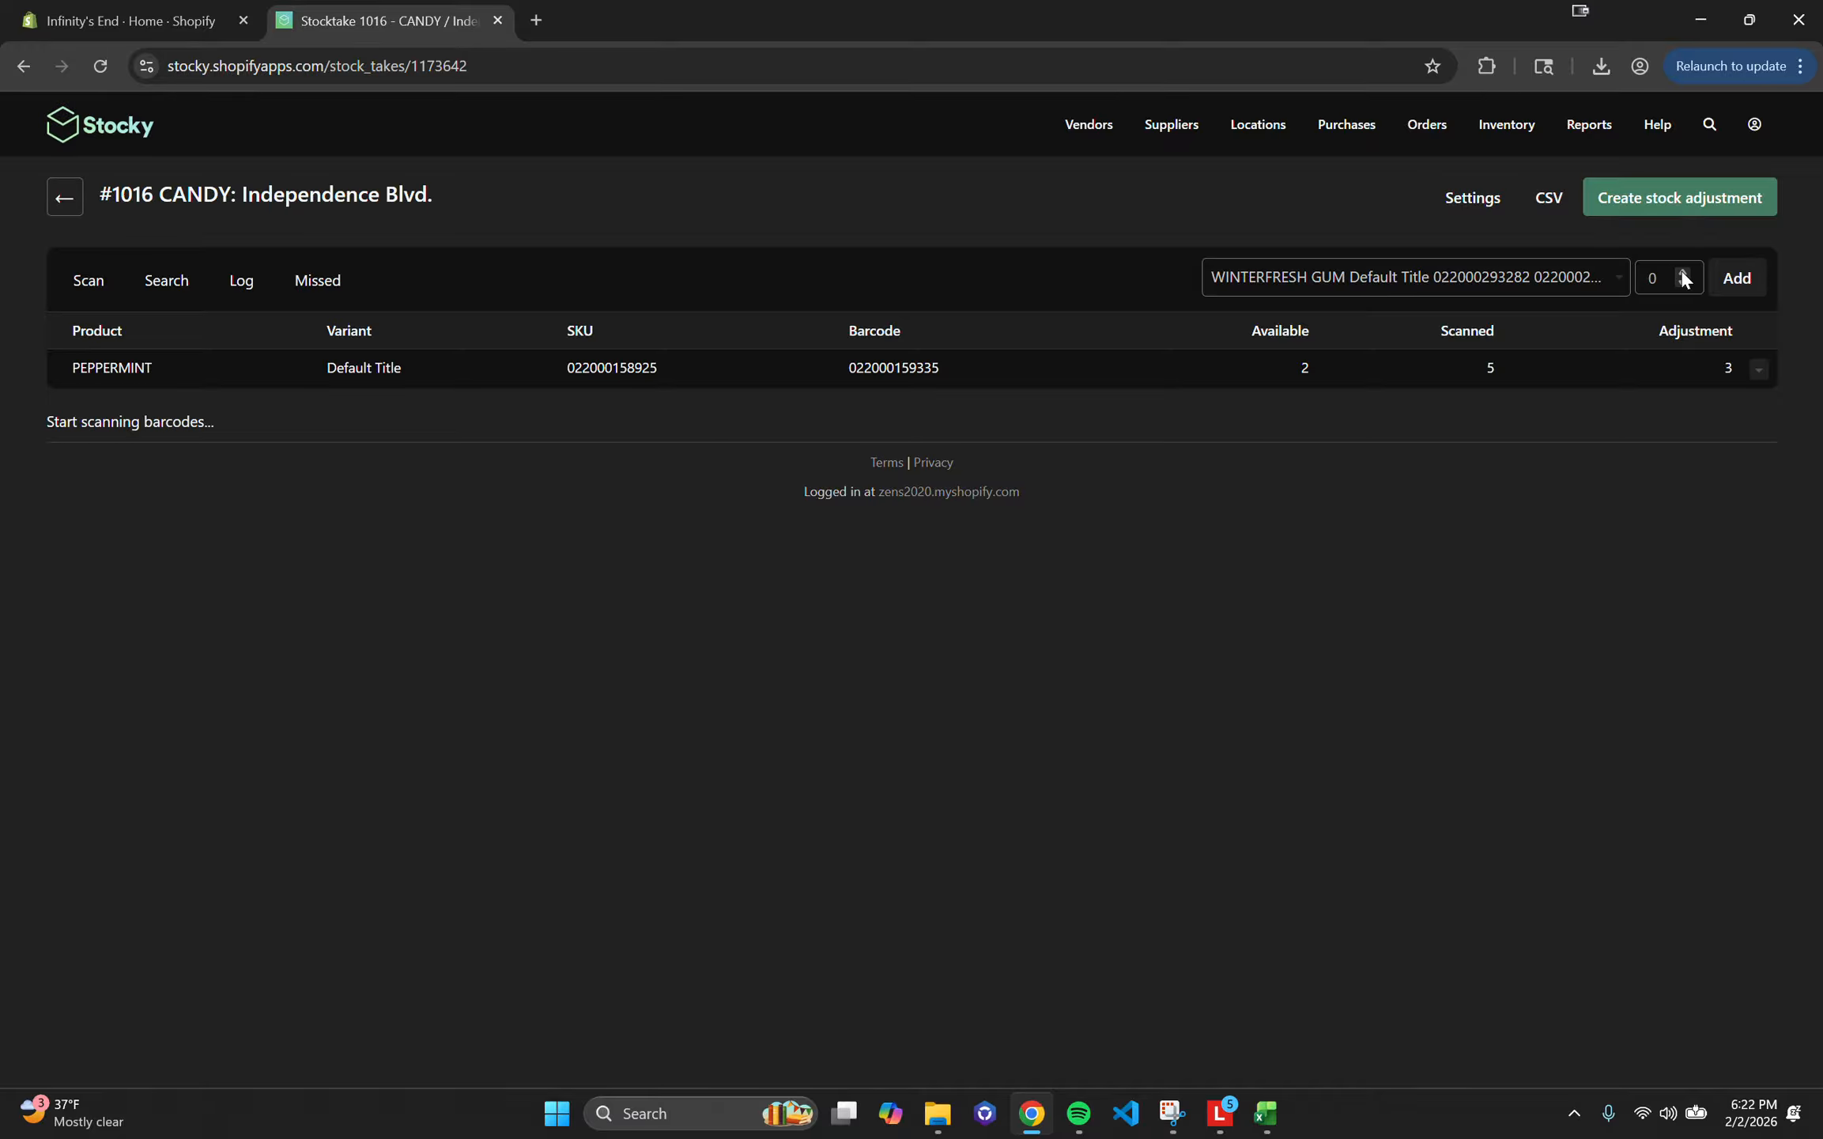
left_click(1652, 277)
type("10")
left_click(1736, 285)
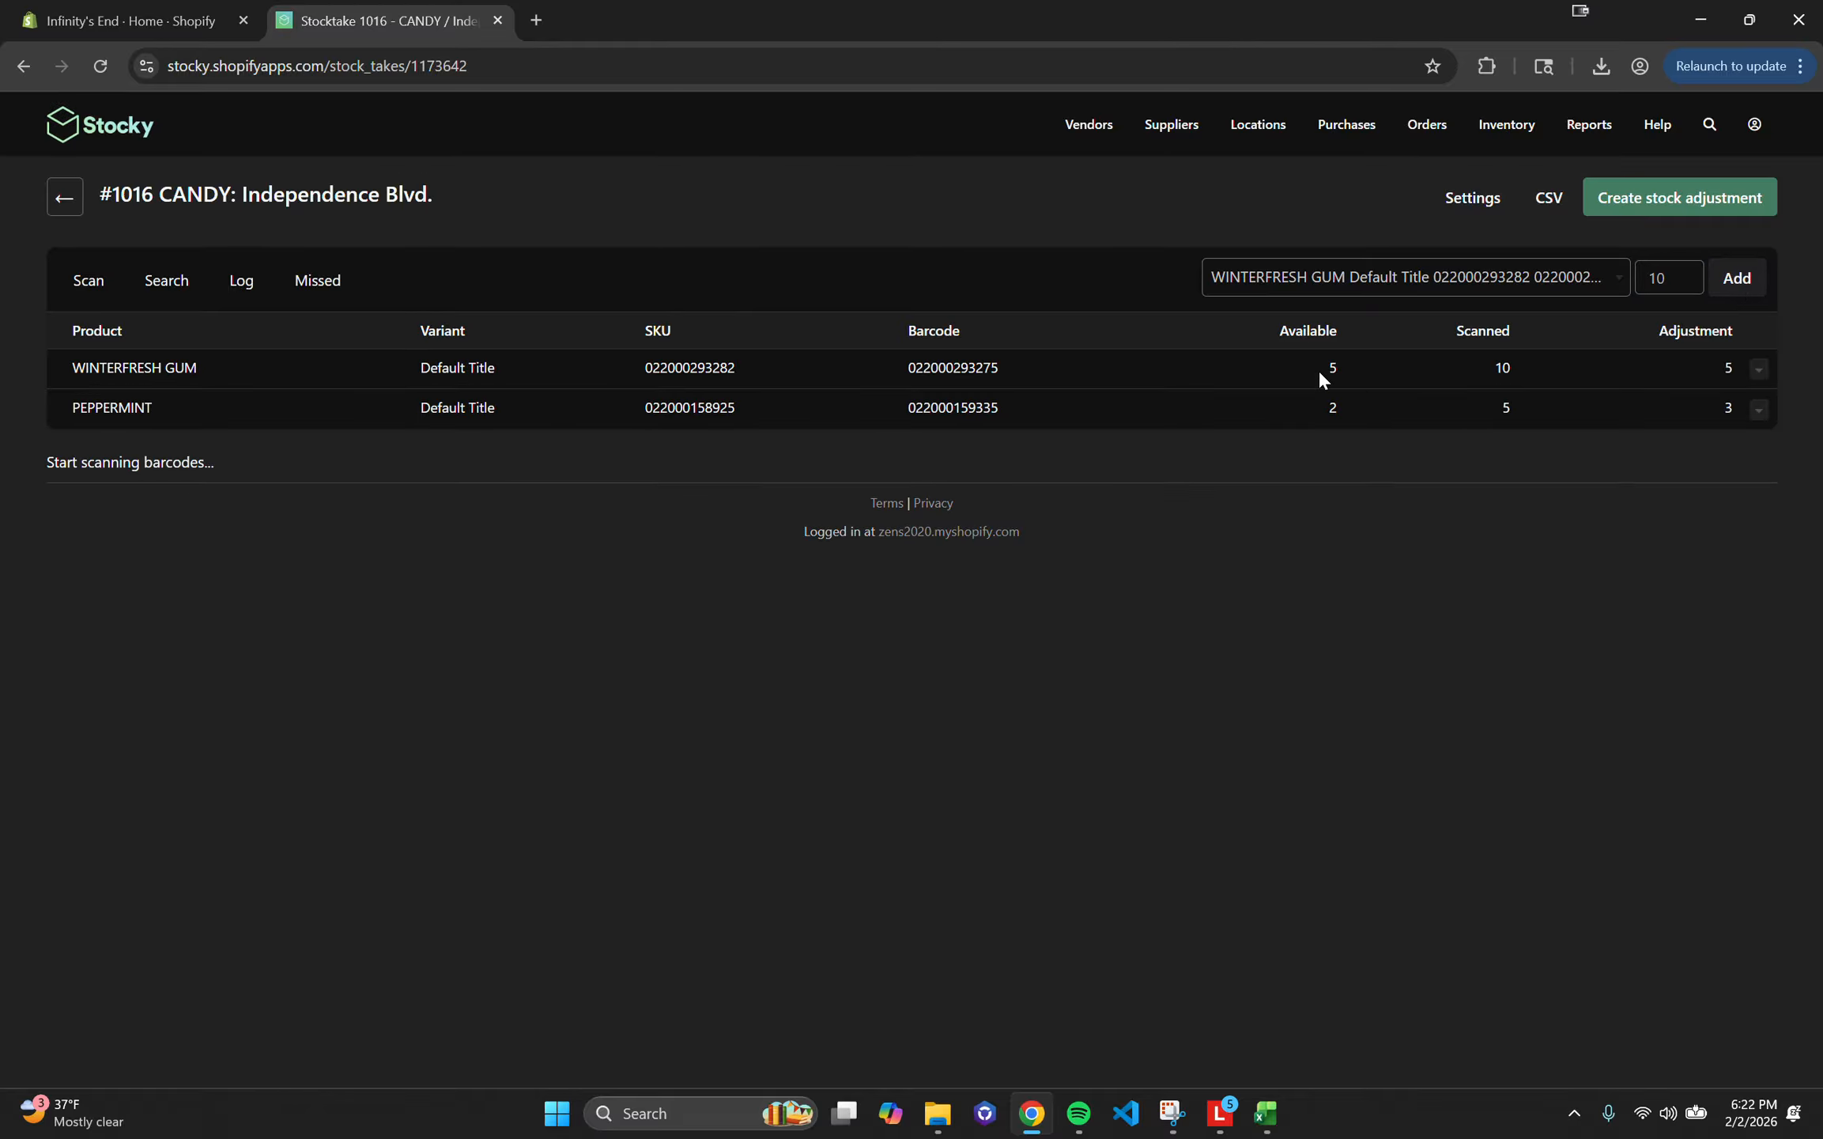
left_click(1548, 366)
double_click(1730, 368)
left_click(1583, 464)
Step: Filter the stocktake's missed products to those whose product type contains CANDY
left_click(320, 288)
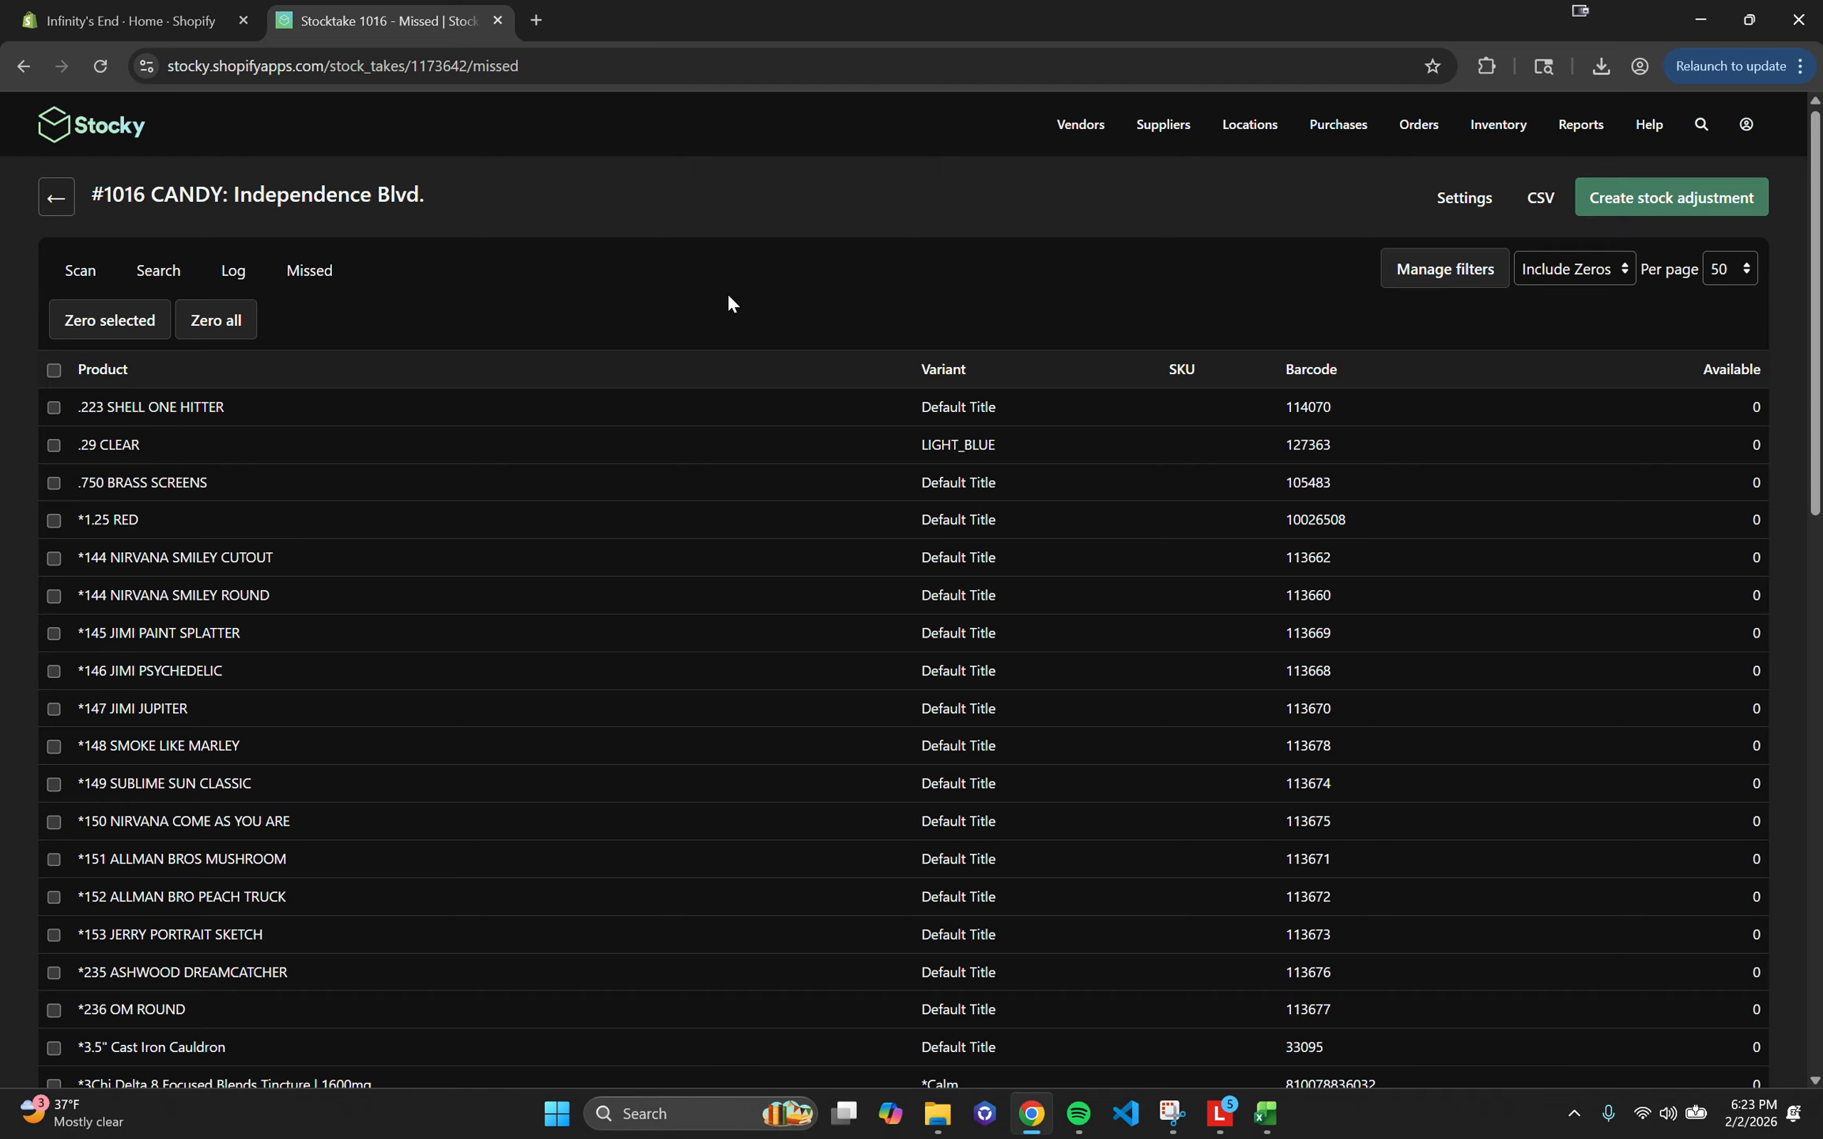
left_click(1438, 270)
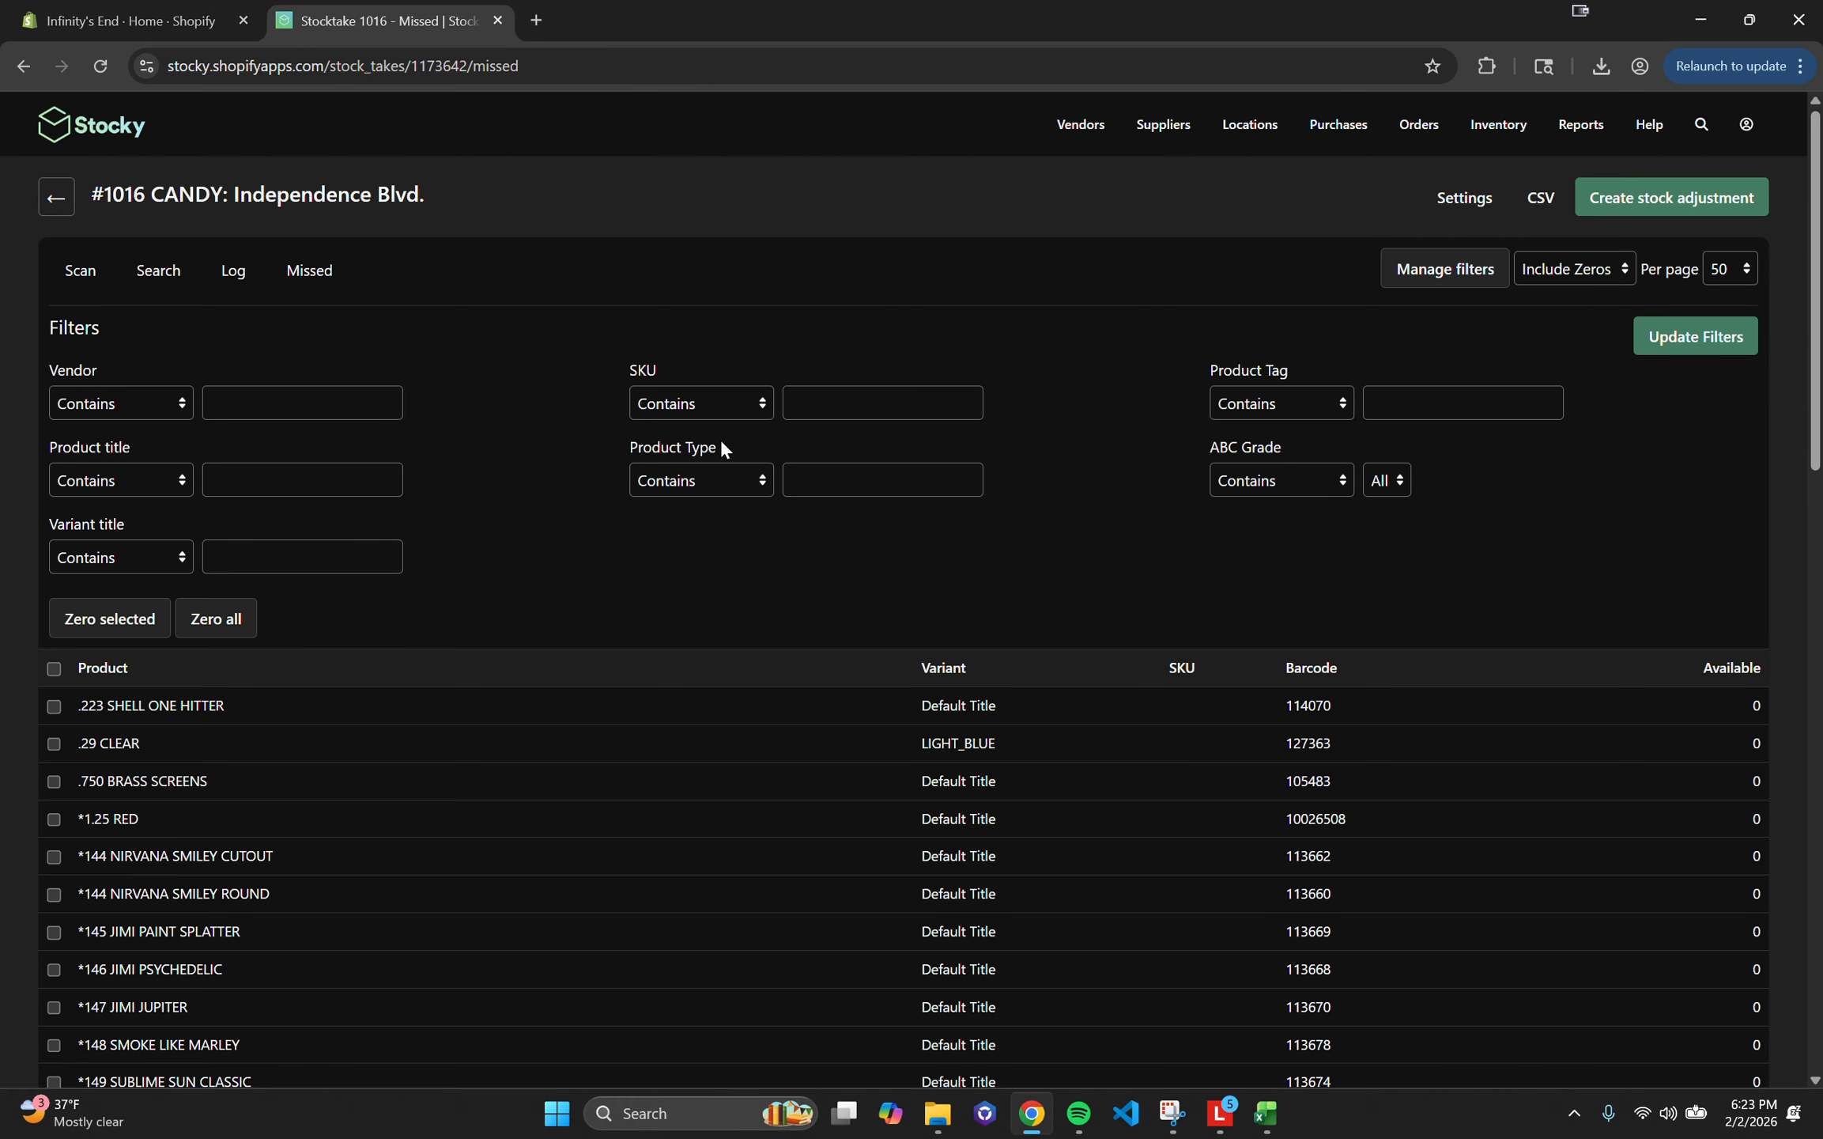
left_click_drag(721, 441, 608, 448)
left_click(706, 530)
double_click(1278, 370)
left_click(1455, 402)
left_click(1419, 331)
left_click(859, 476)
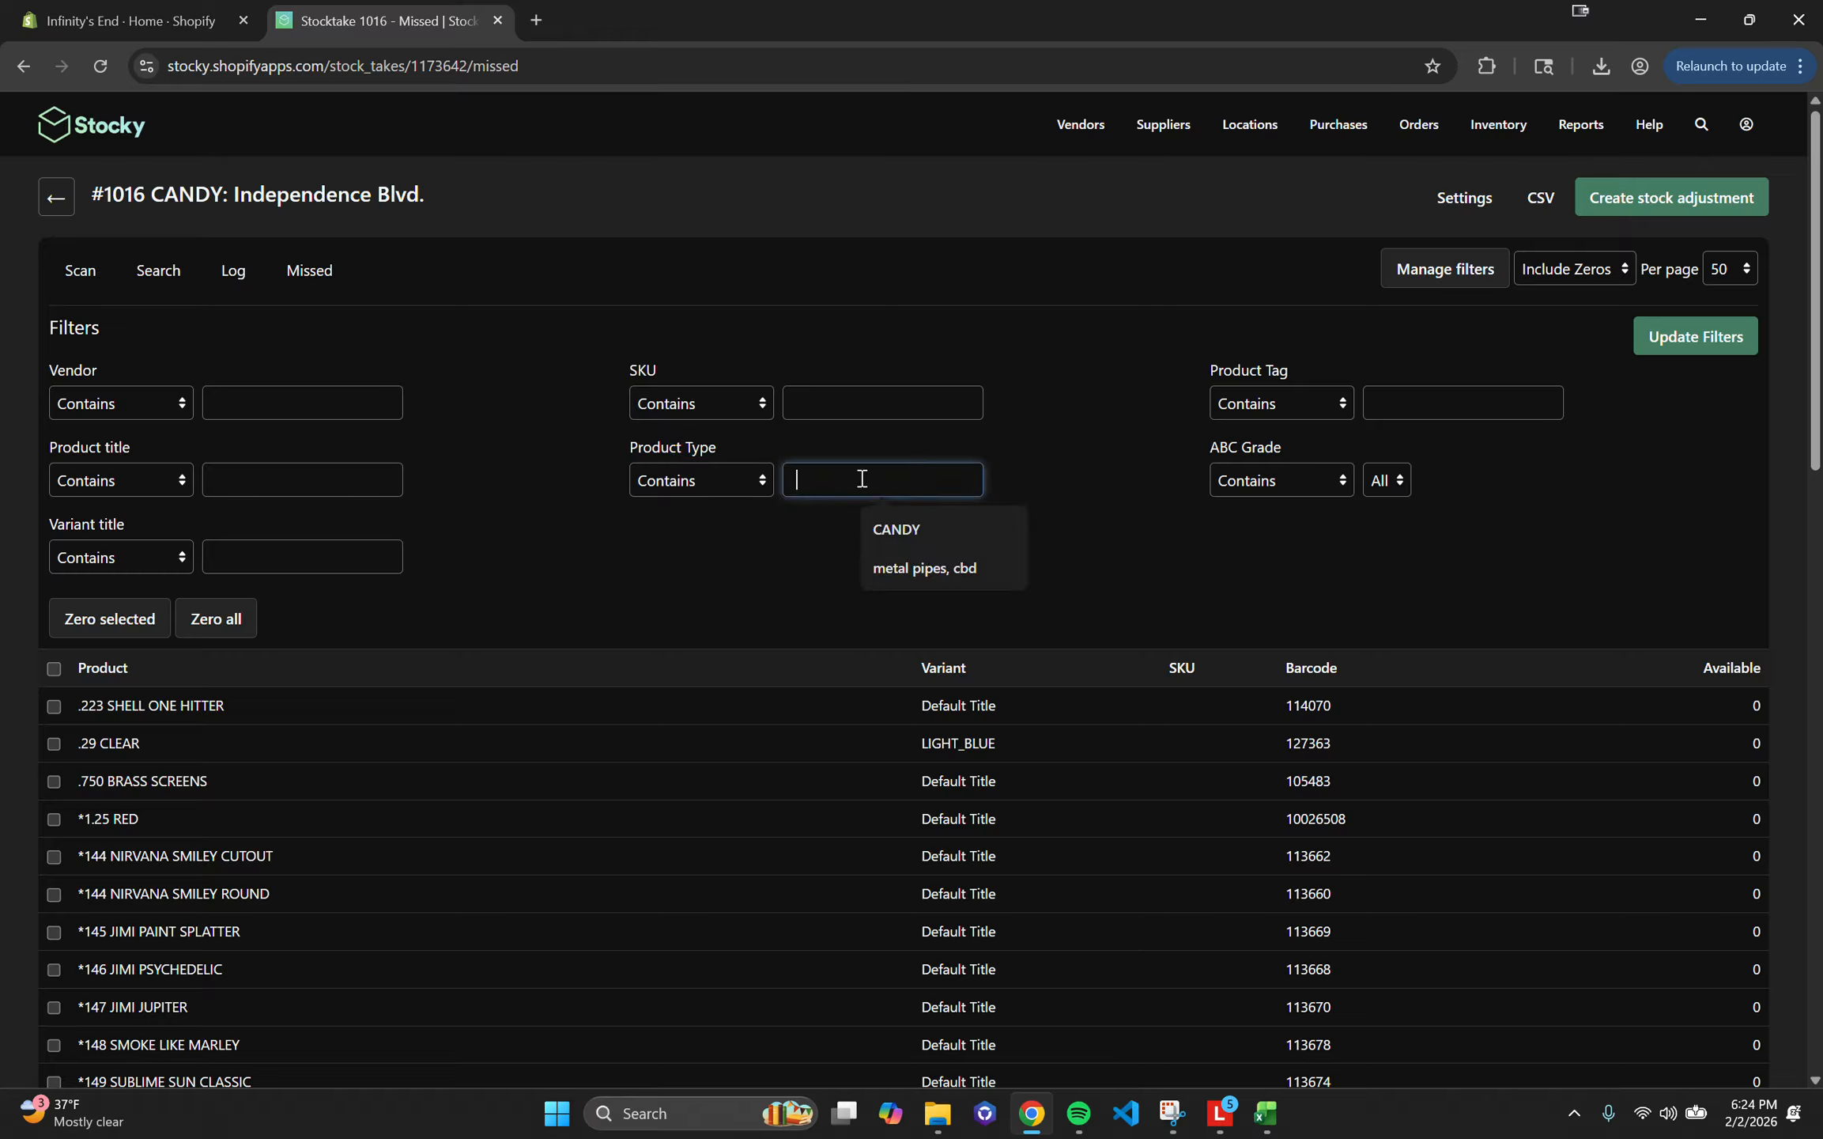
left_click(915, 528)
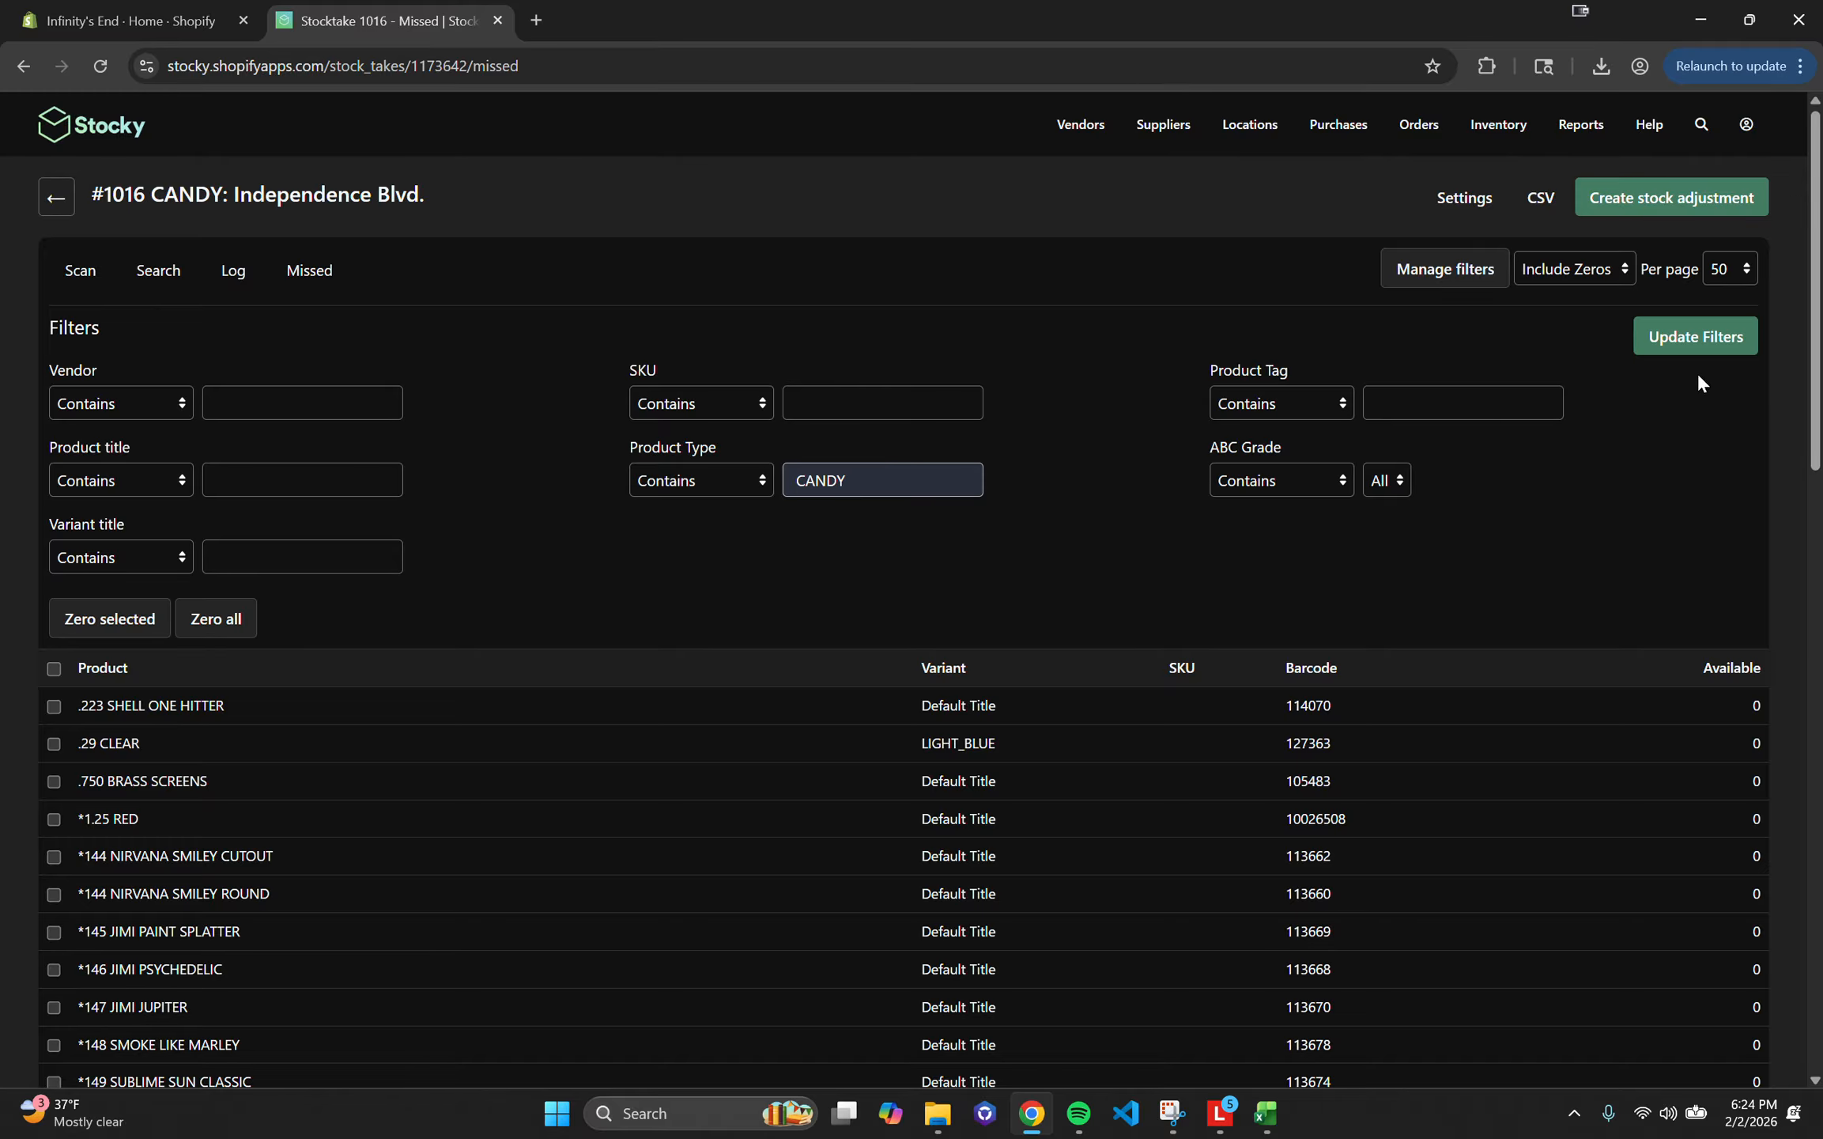
left_click(1691, 341)
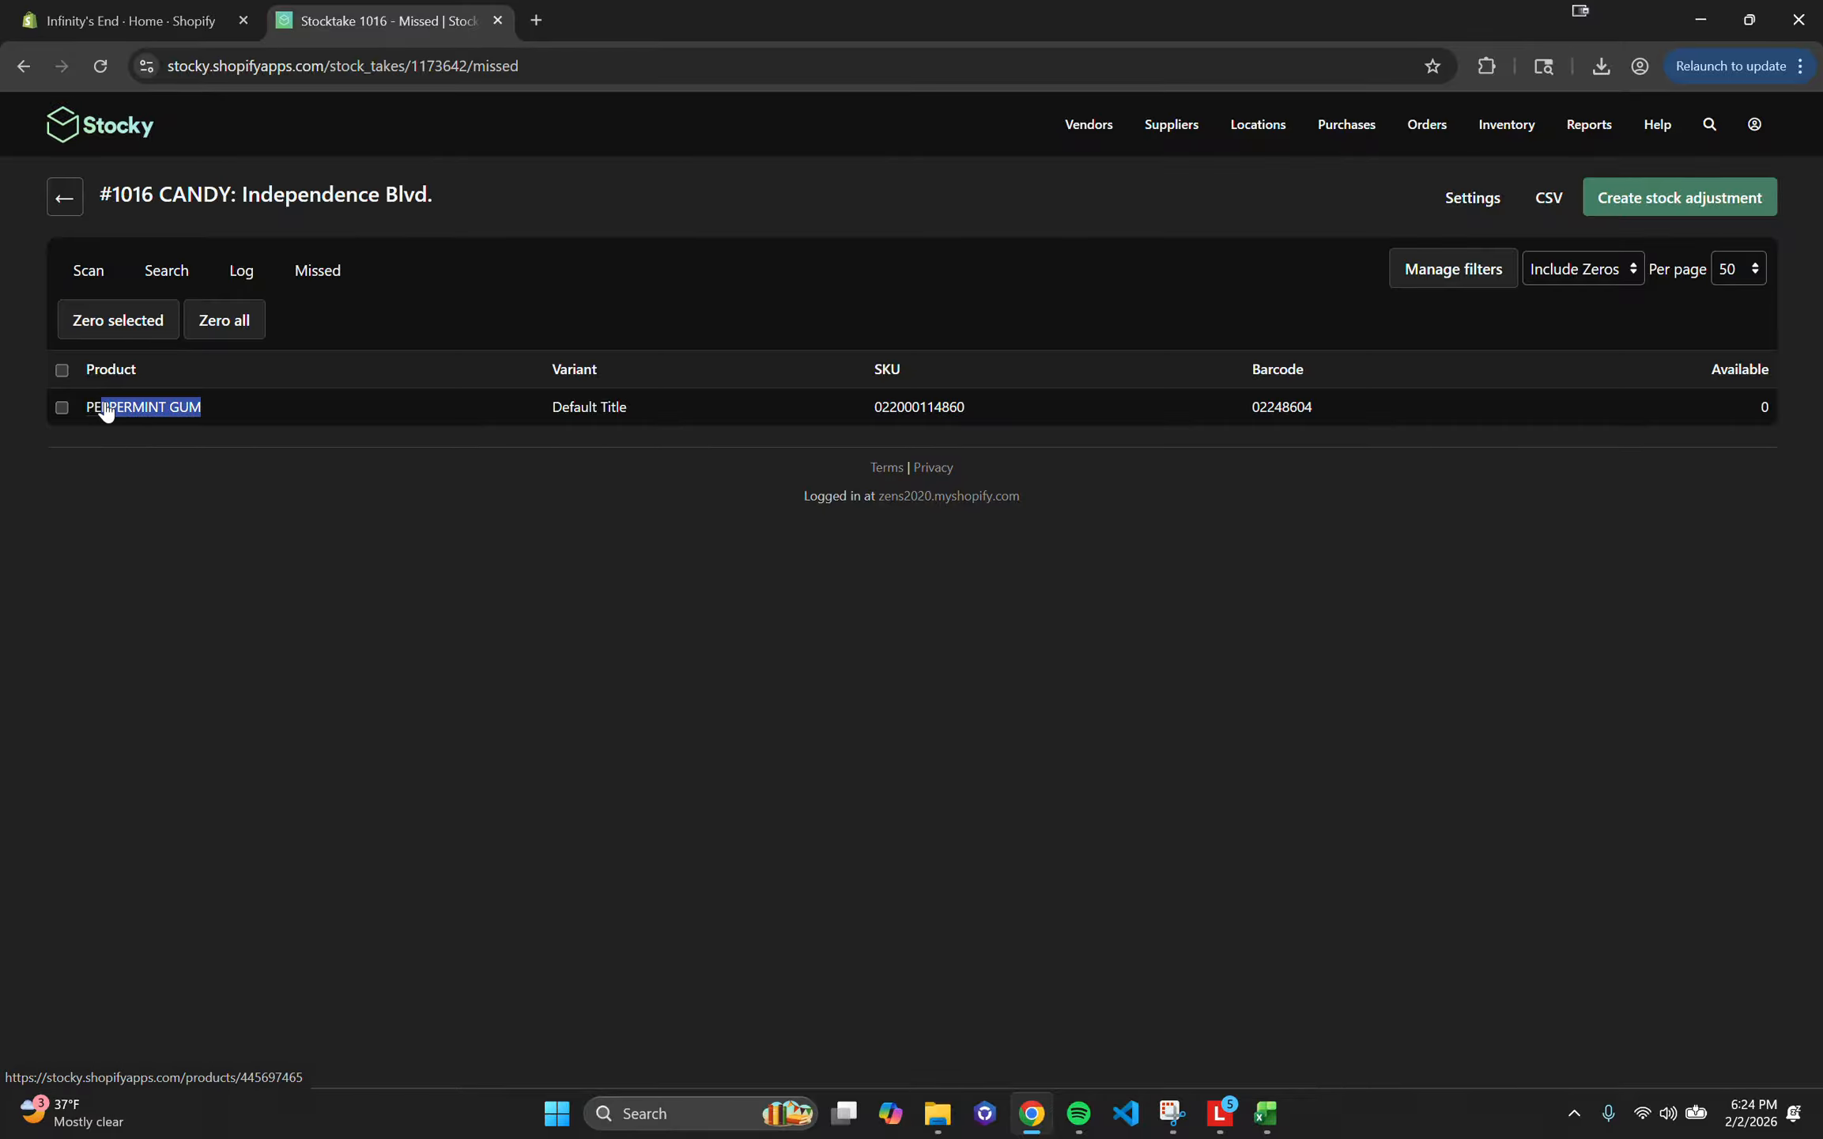
Step: Compare the stocktake's scanned items with its missed candy products and check the active missed-product filters
left_click(88, 272)
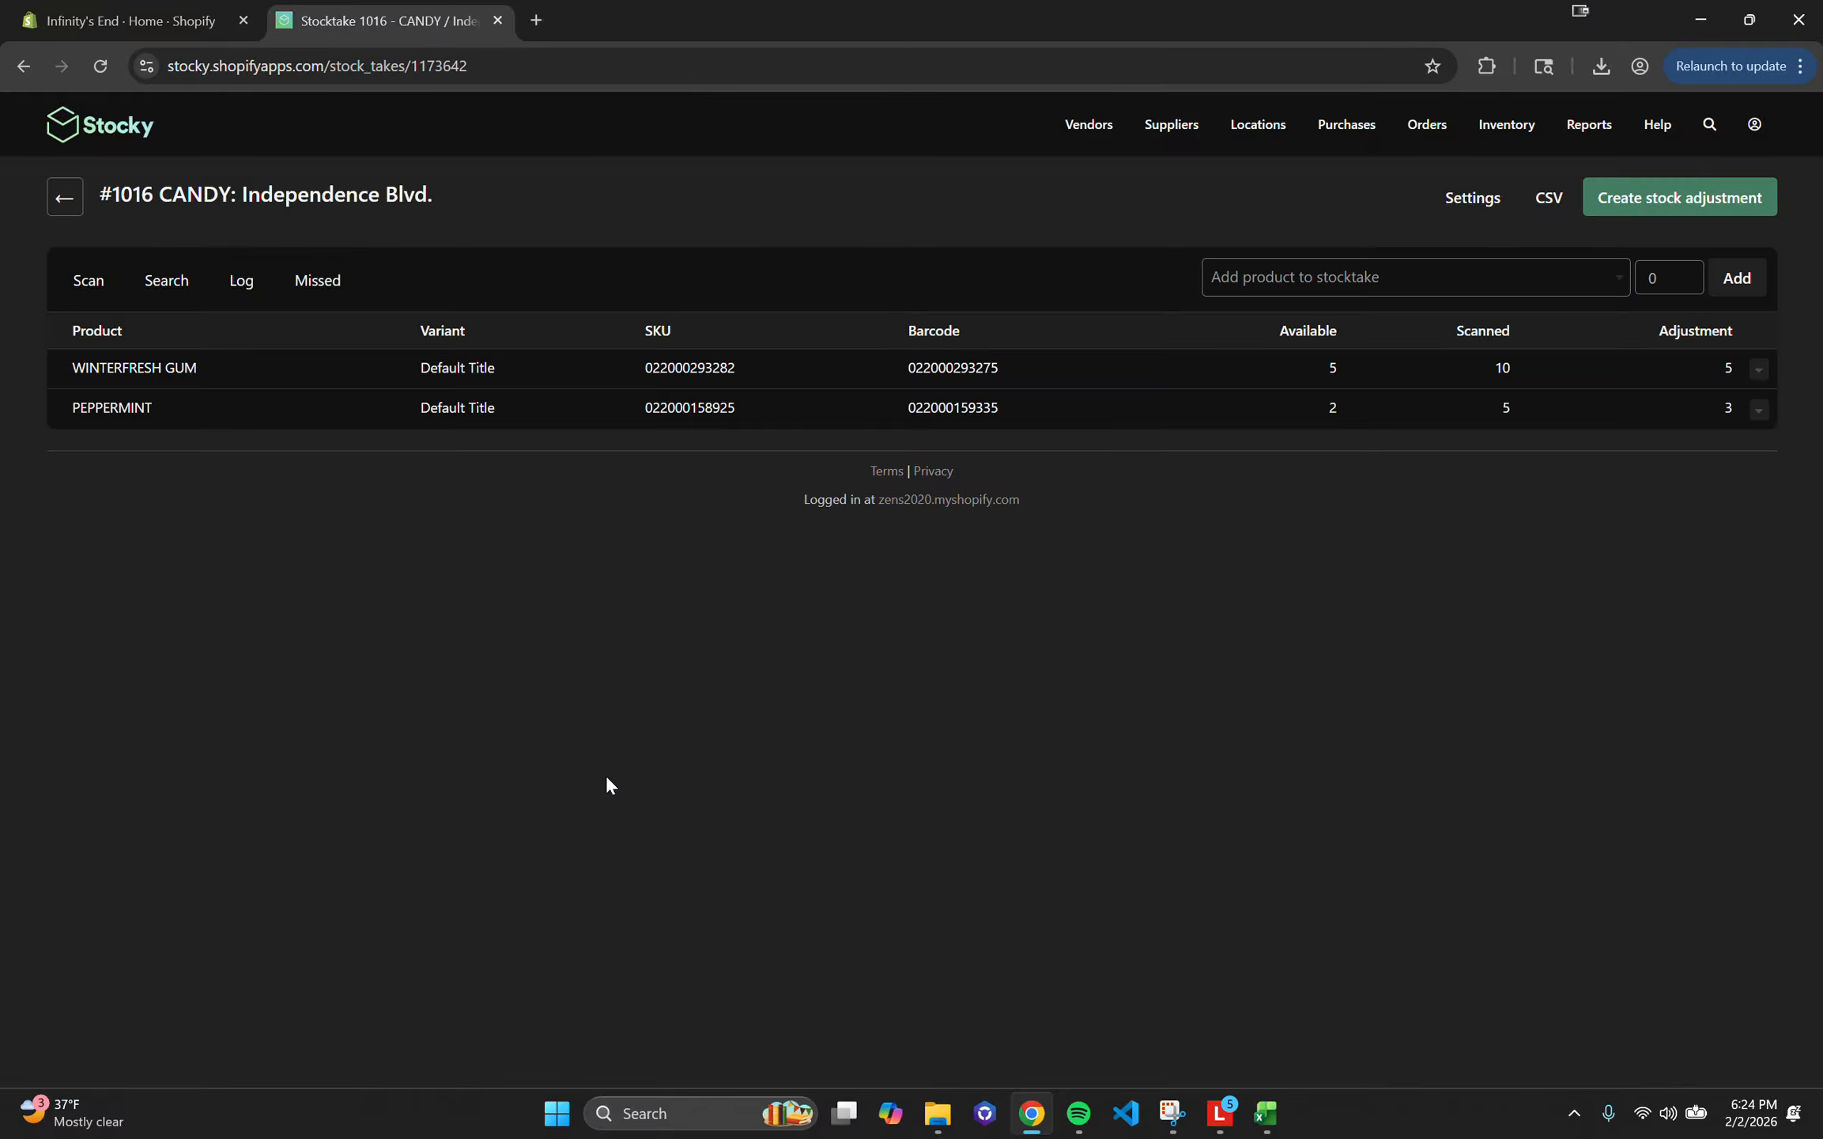
left_click(317, 283)
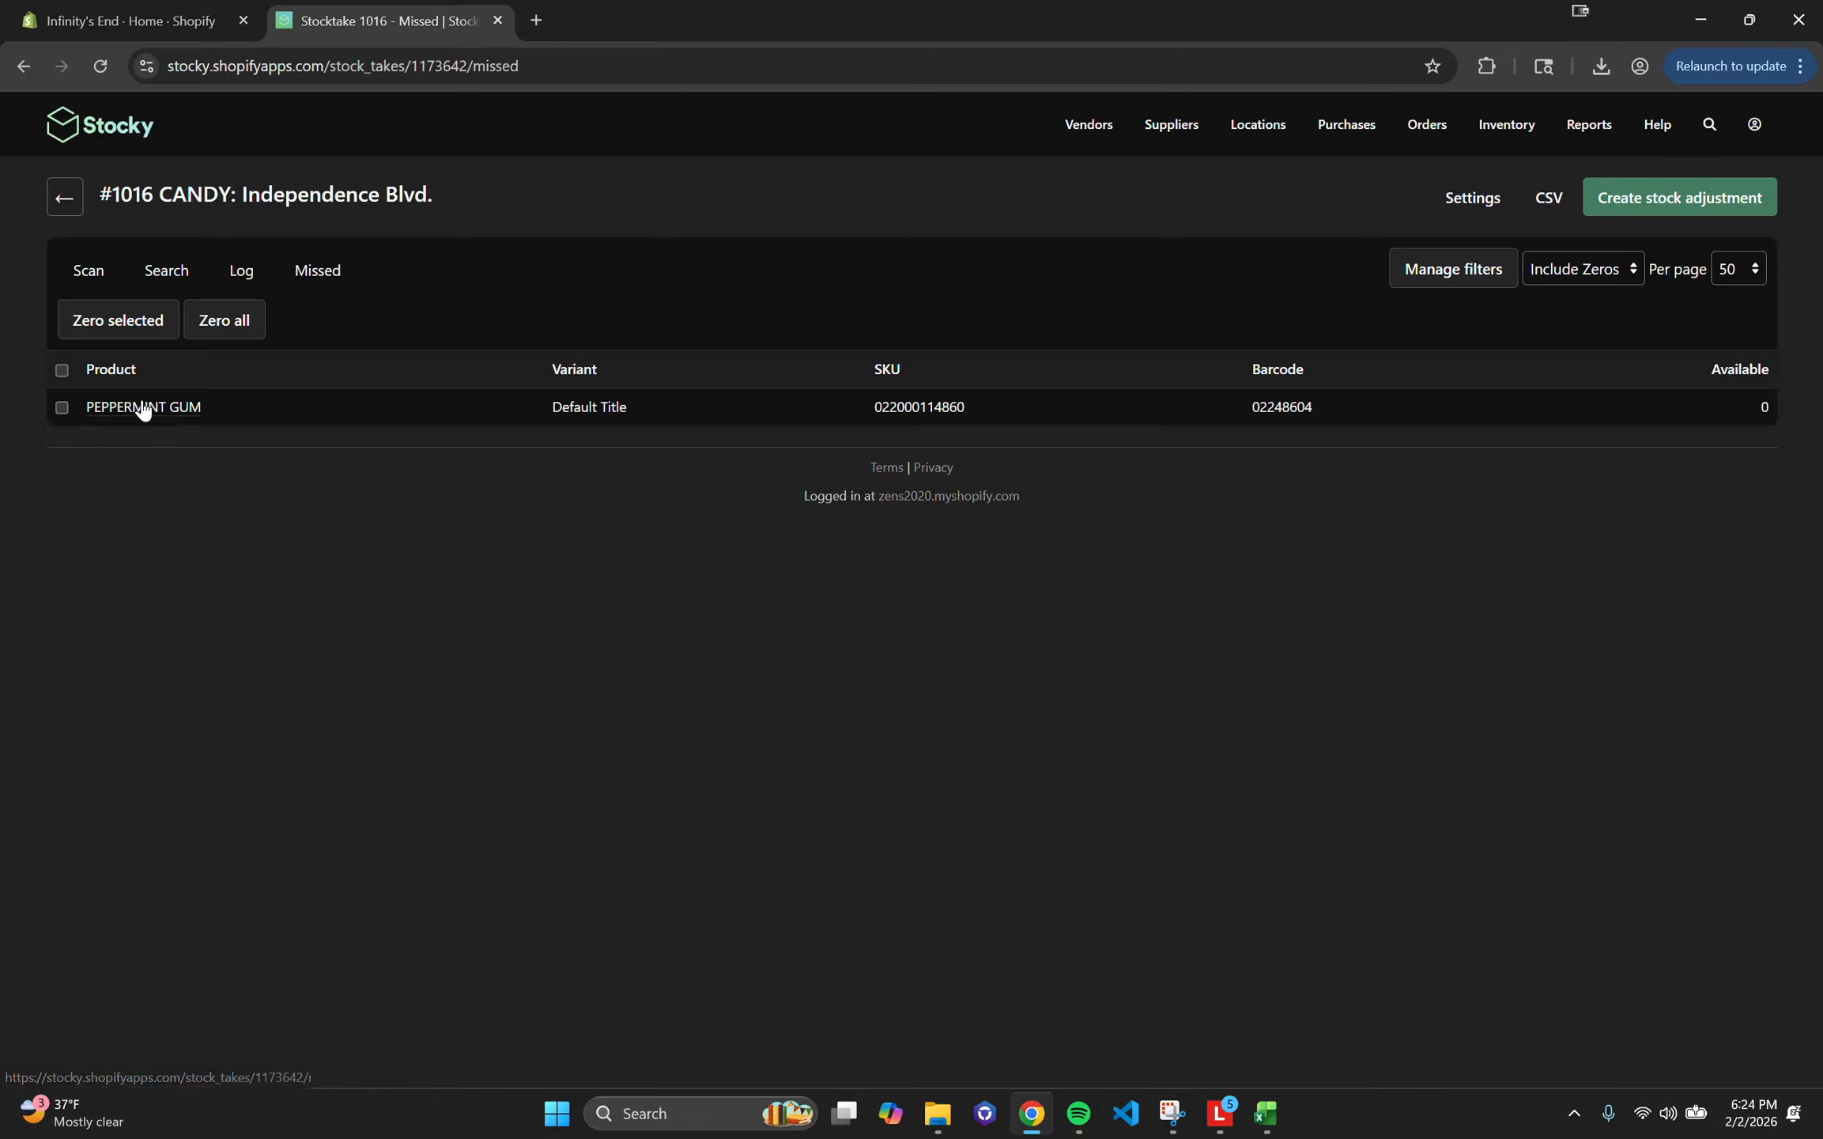
left_click(88, 272)
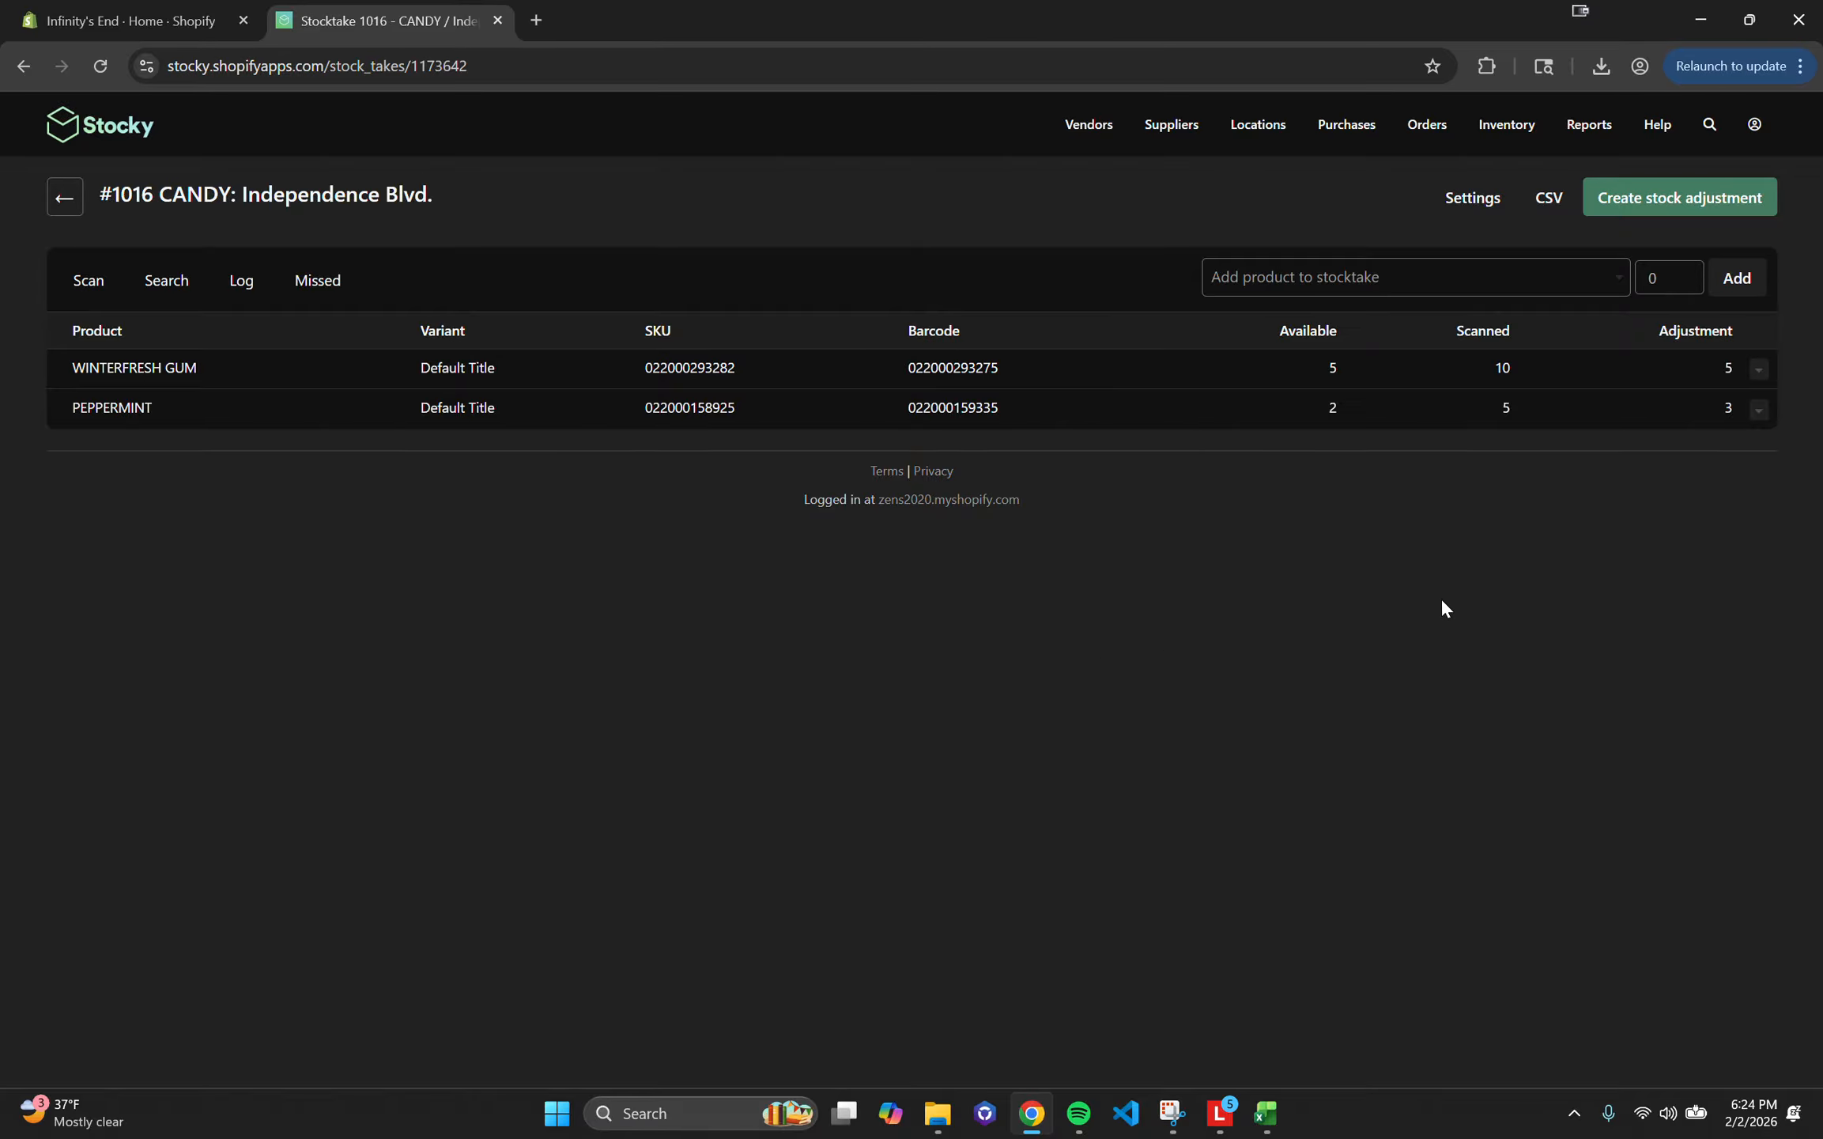
left_click(317, 281)
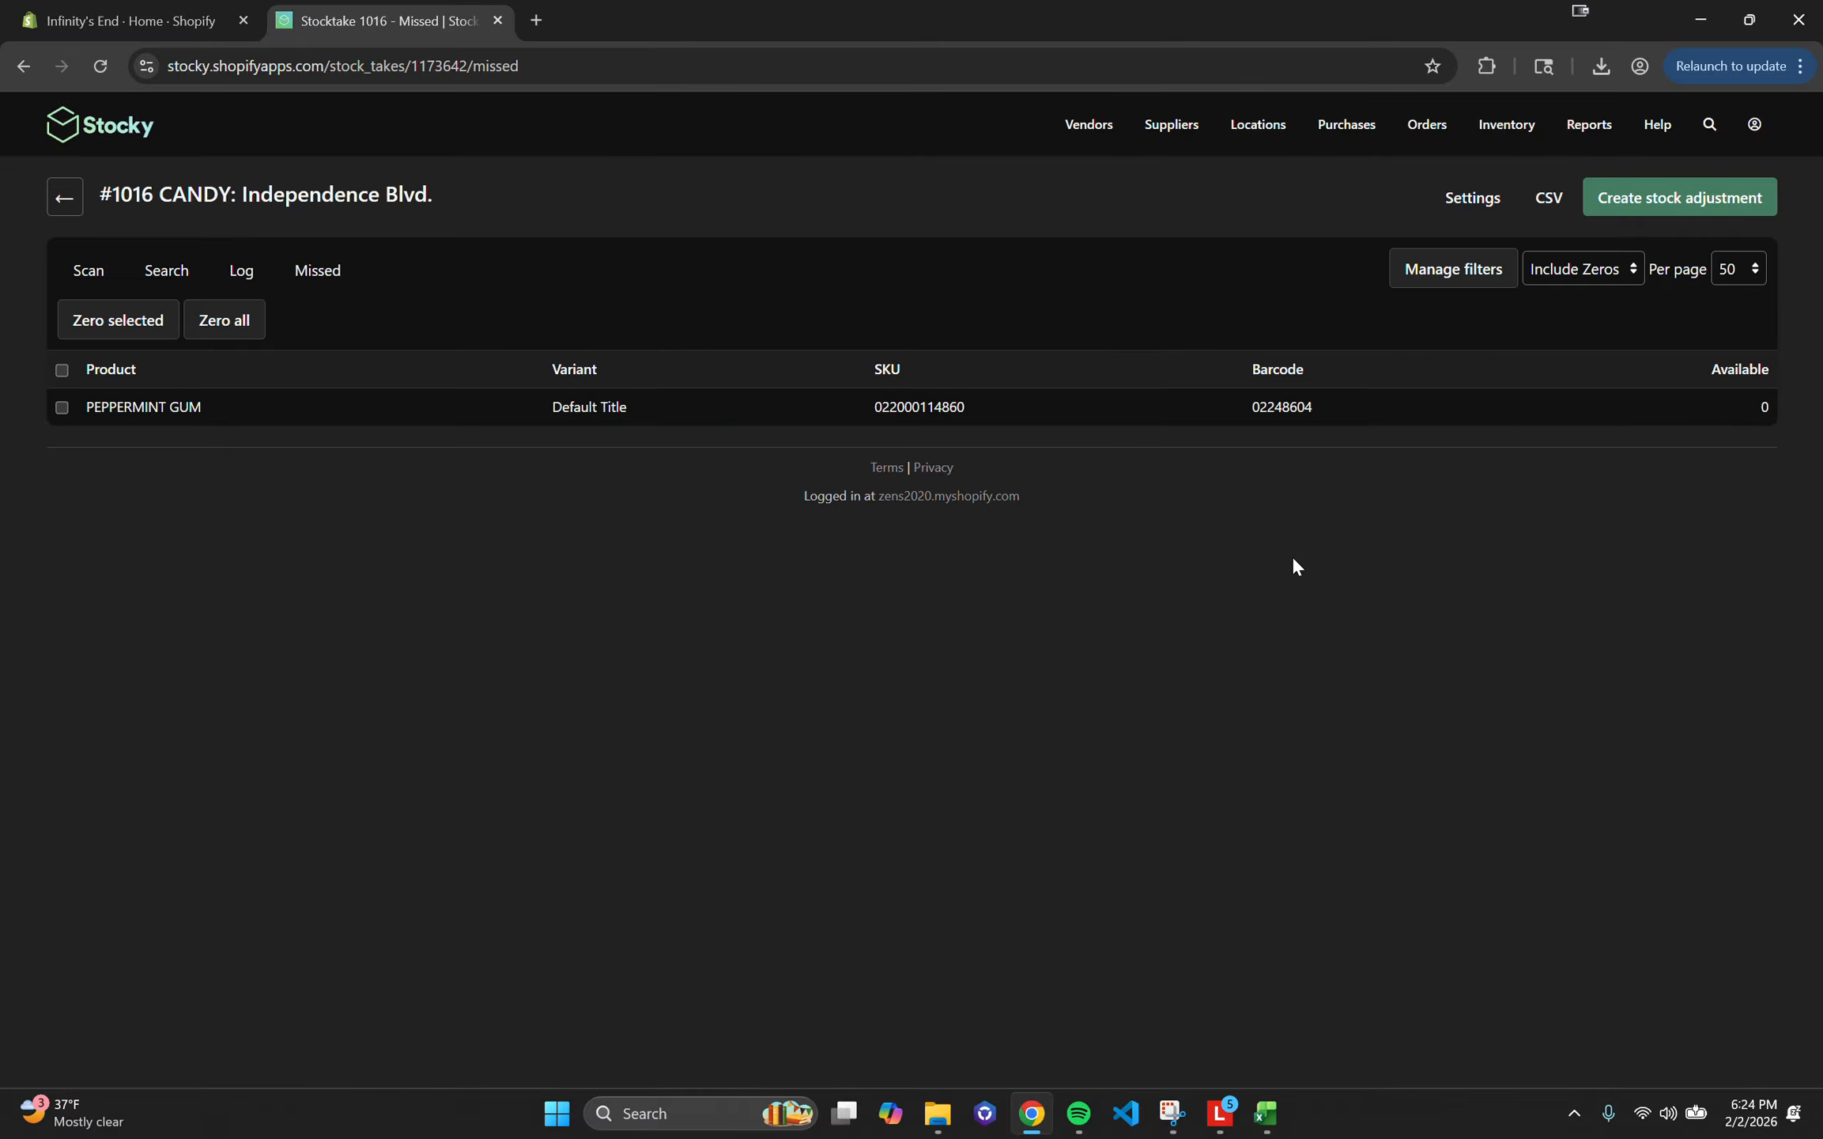
left_click(1433, 271)
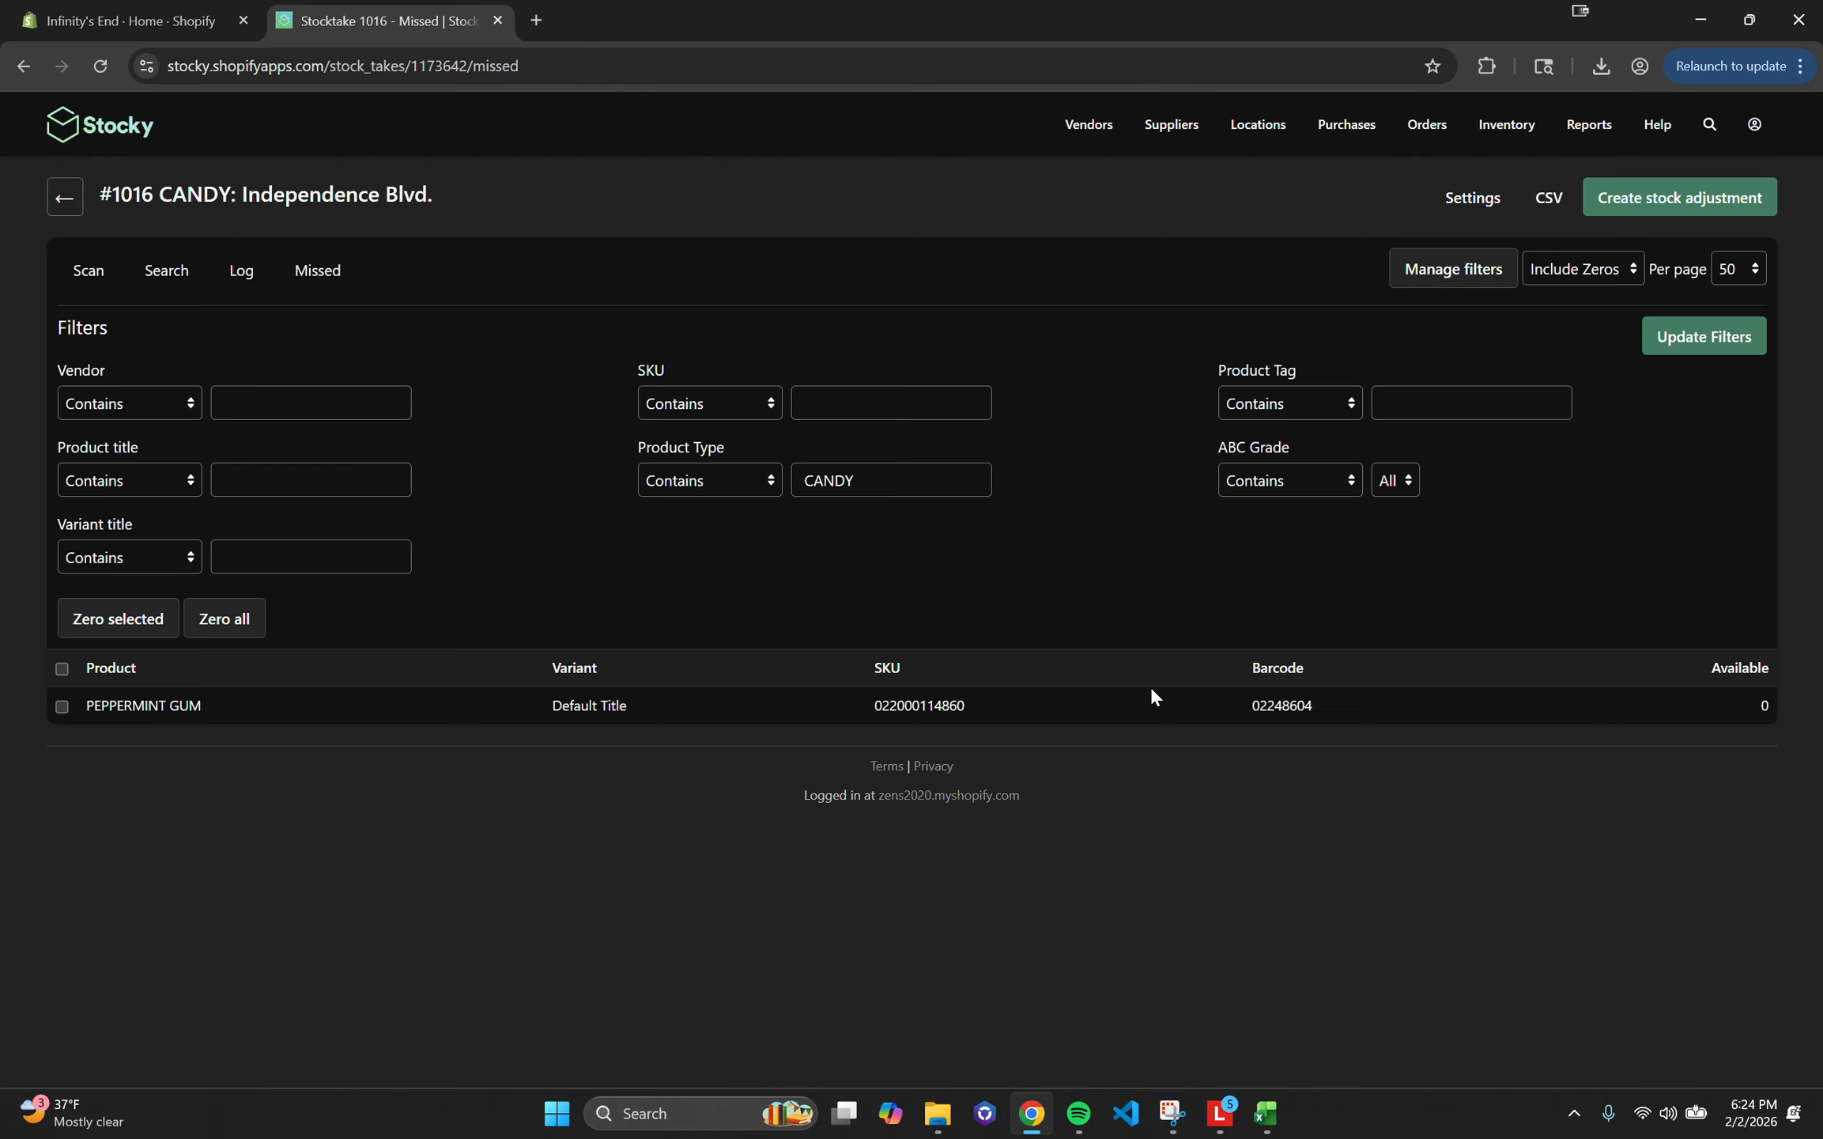
left_click(87, 271)
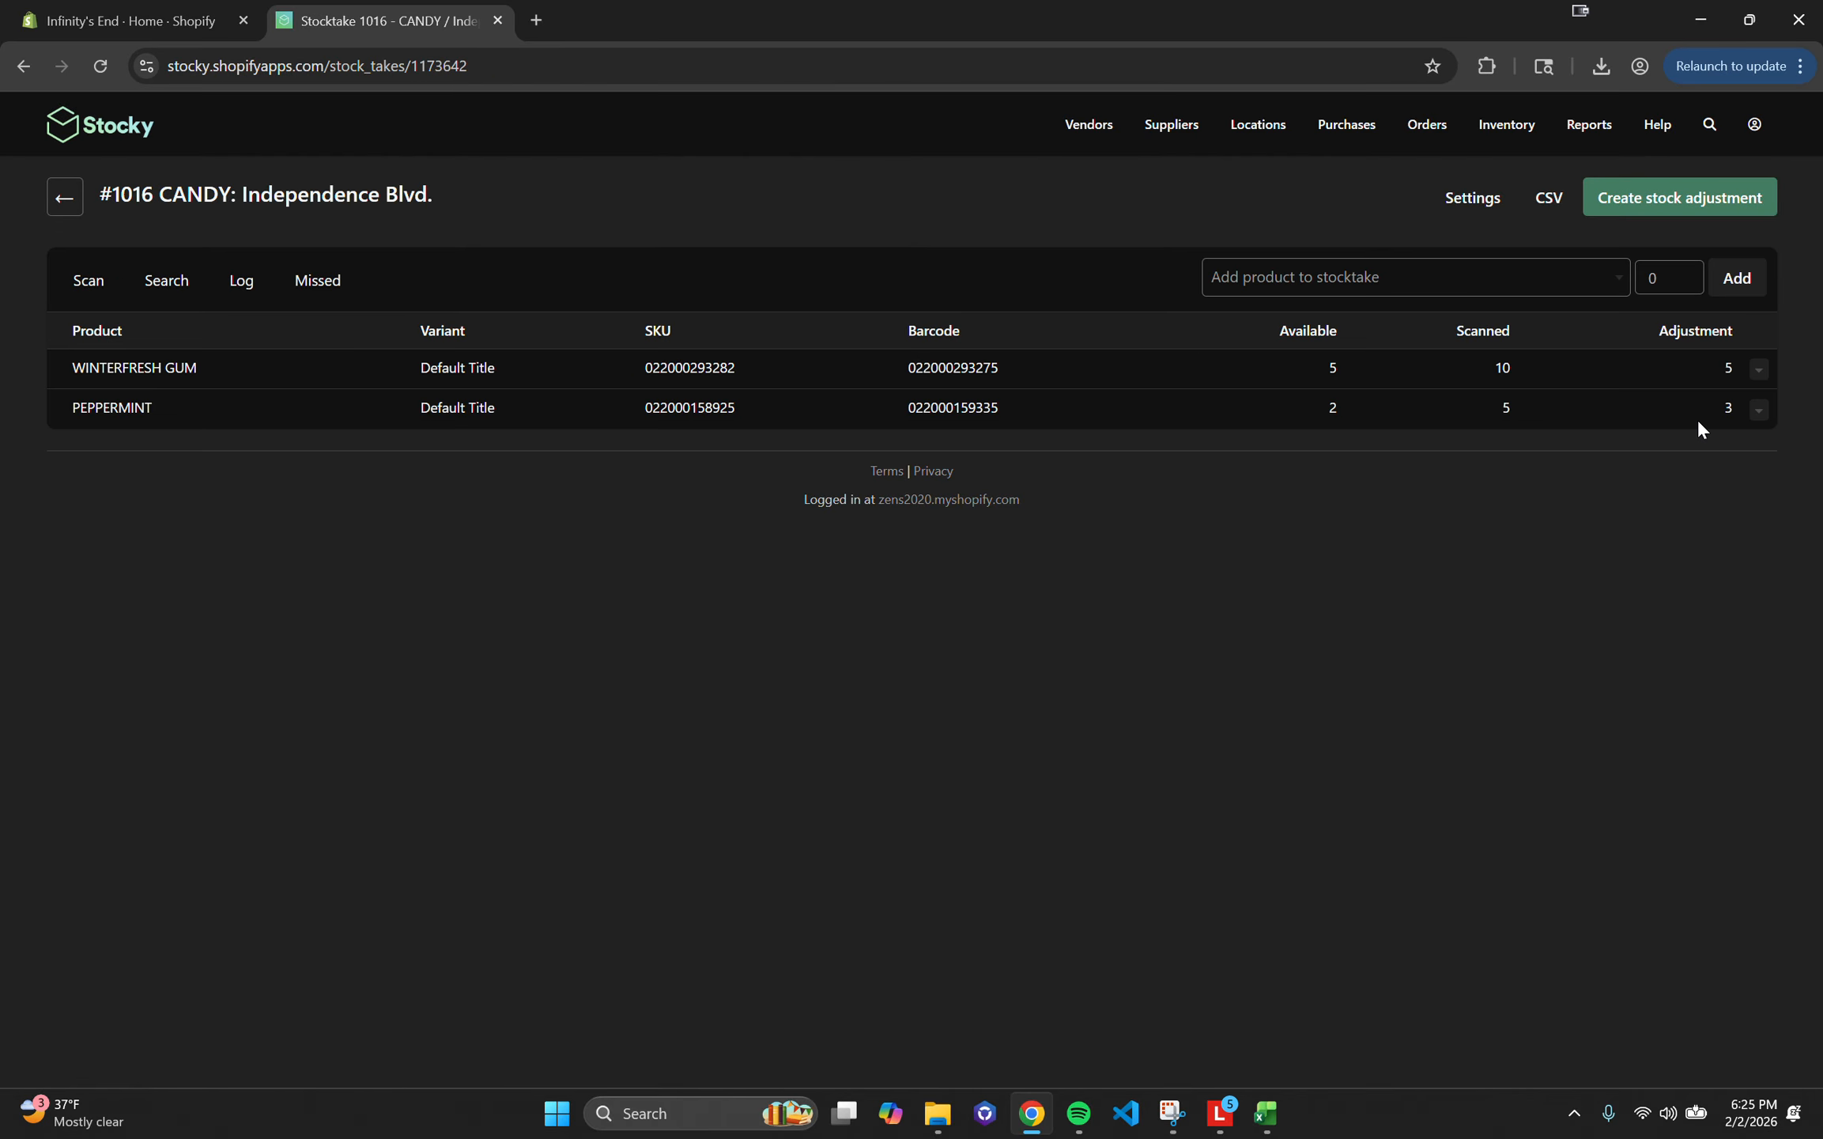
Step: Finish the CANDY stocktake by creating a stock adjustment from it
double_click(1724, 367)
left_click(1691, 208)
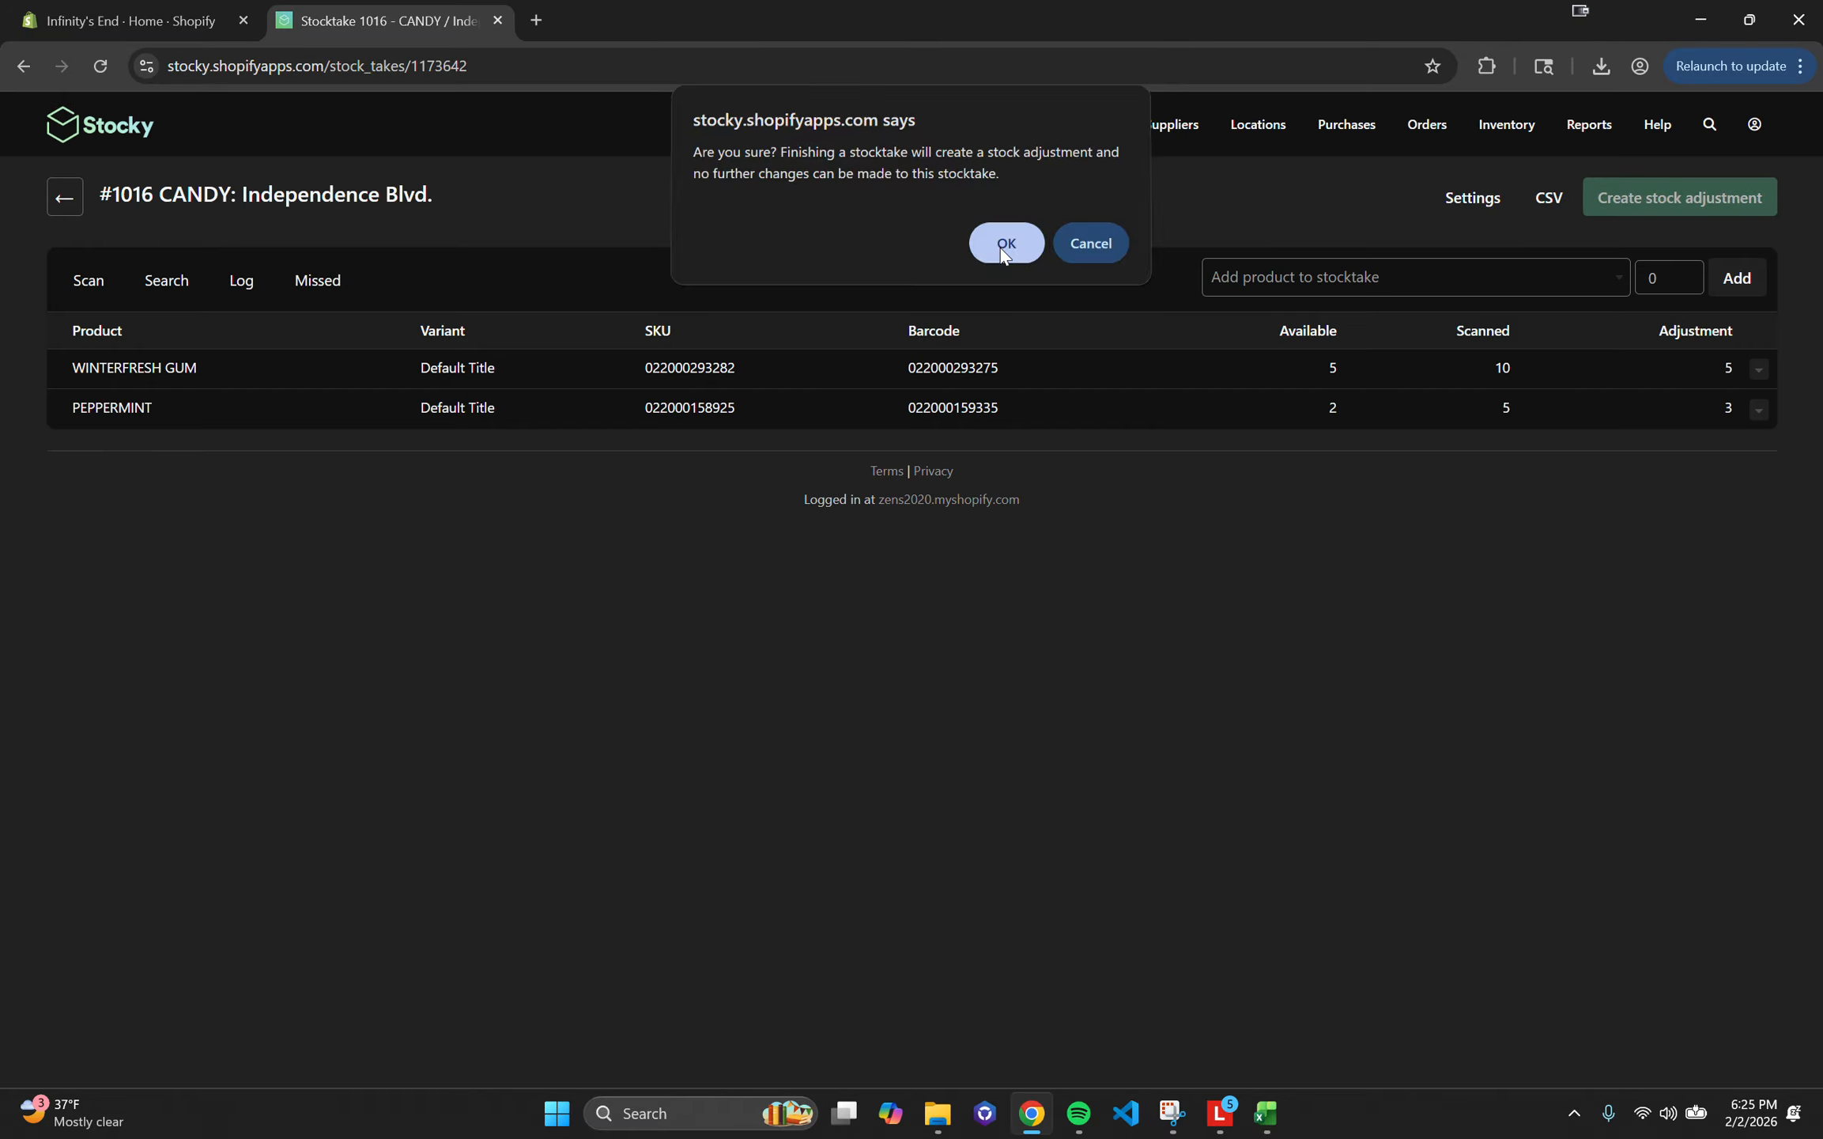
left_click(1002, 245)
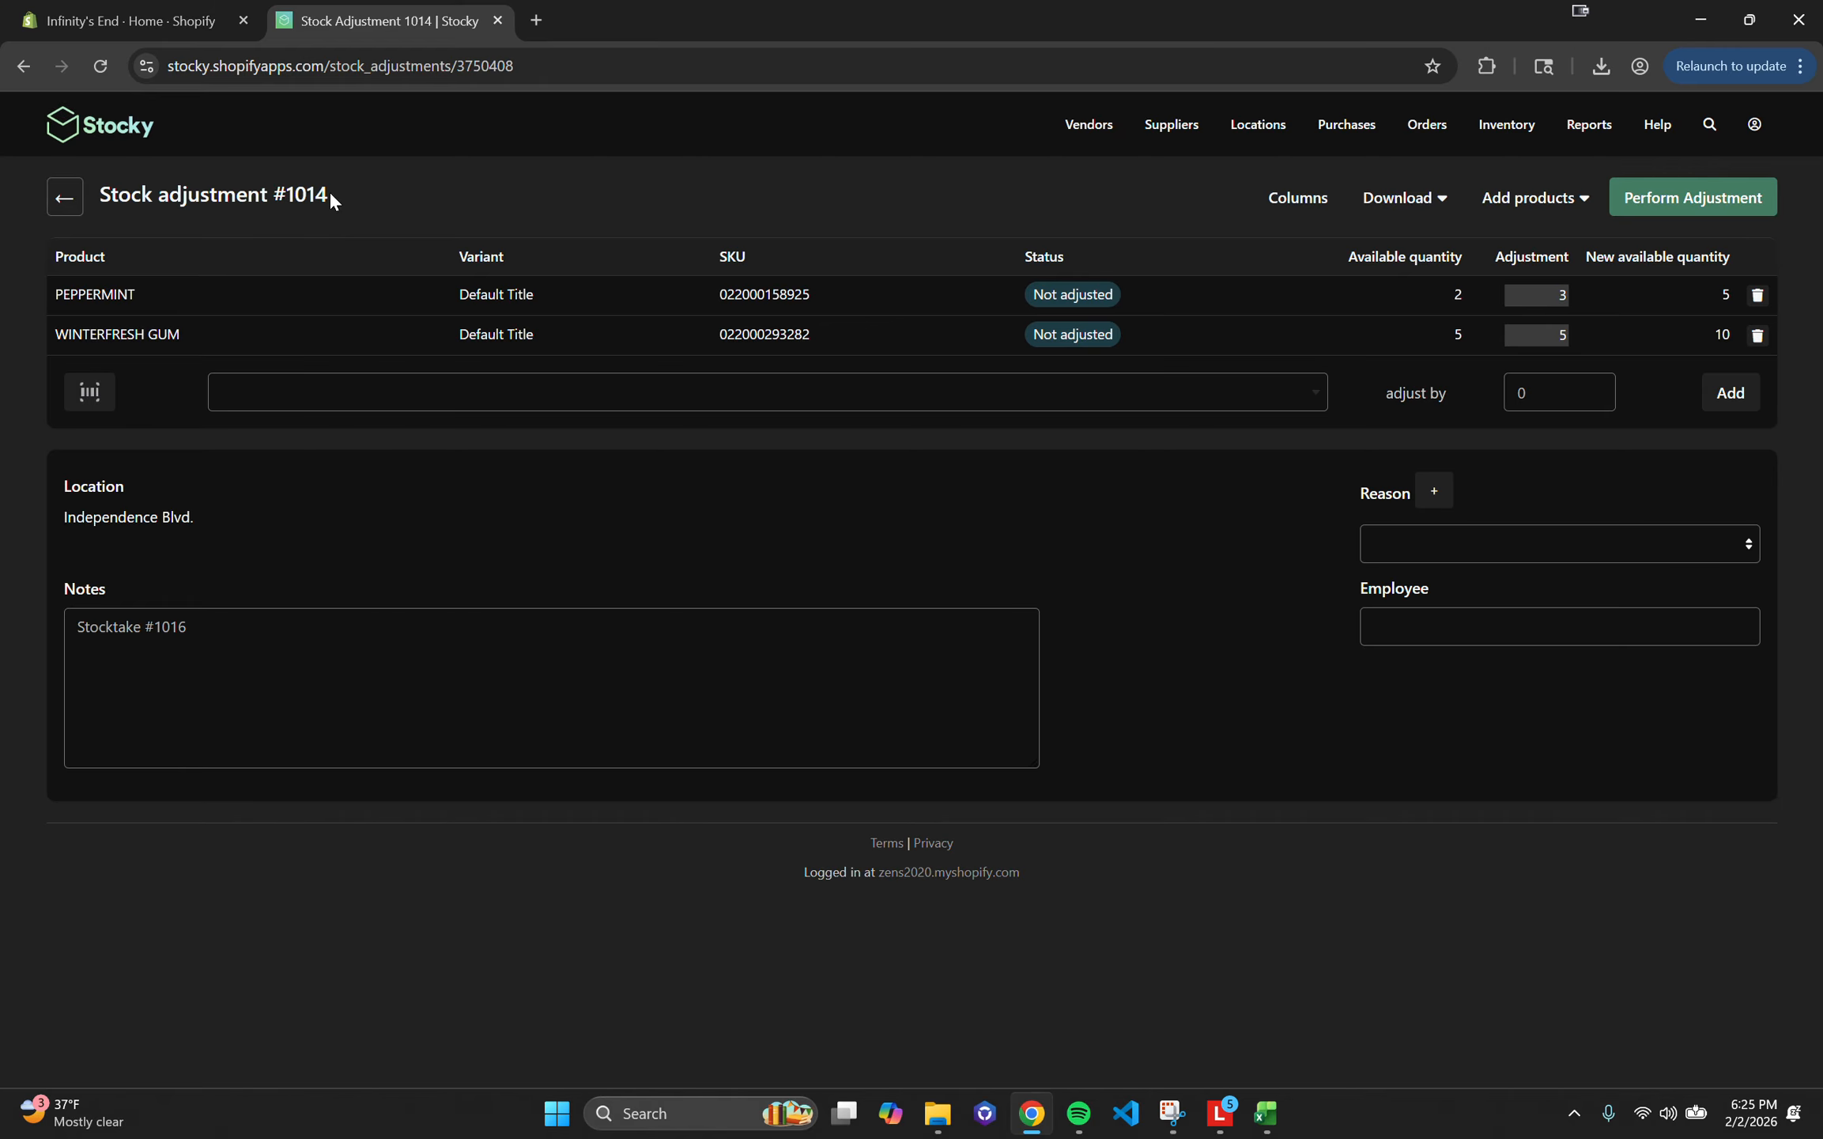
Step: Review the new stock adjustment's number, adjustment quantities, product search field and location
left_click_drag(330, 193, 370, 193)
left_click(1550, 295)
double_click(1717, 299)
left_click(1560, 297)
left_click(806, 393)
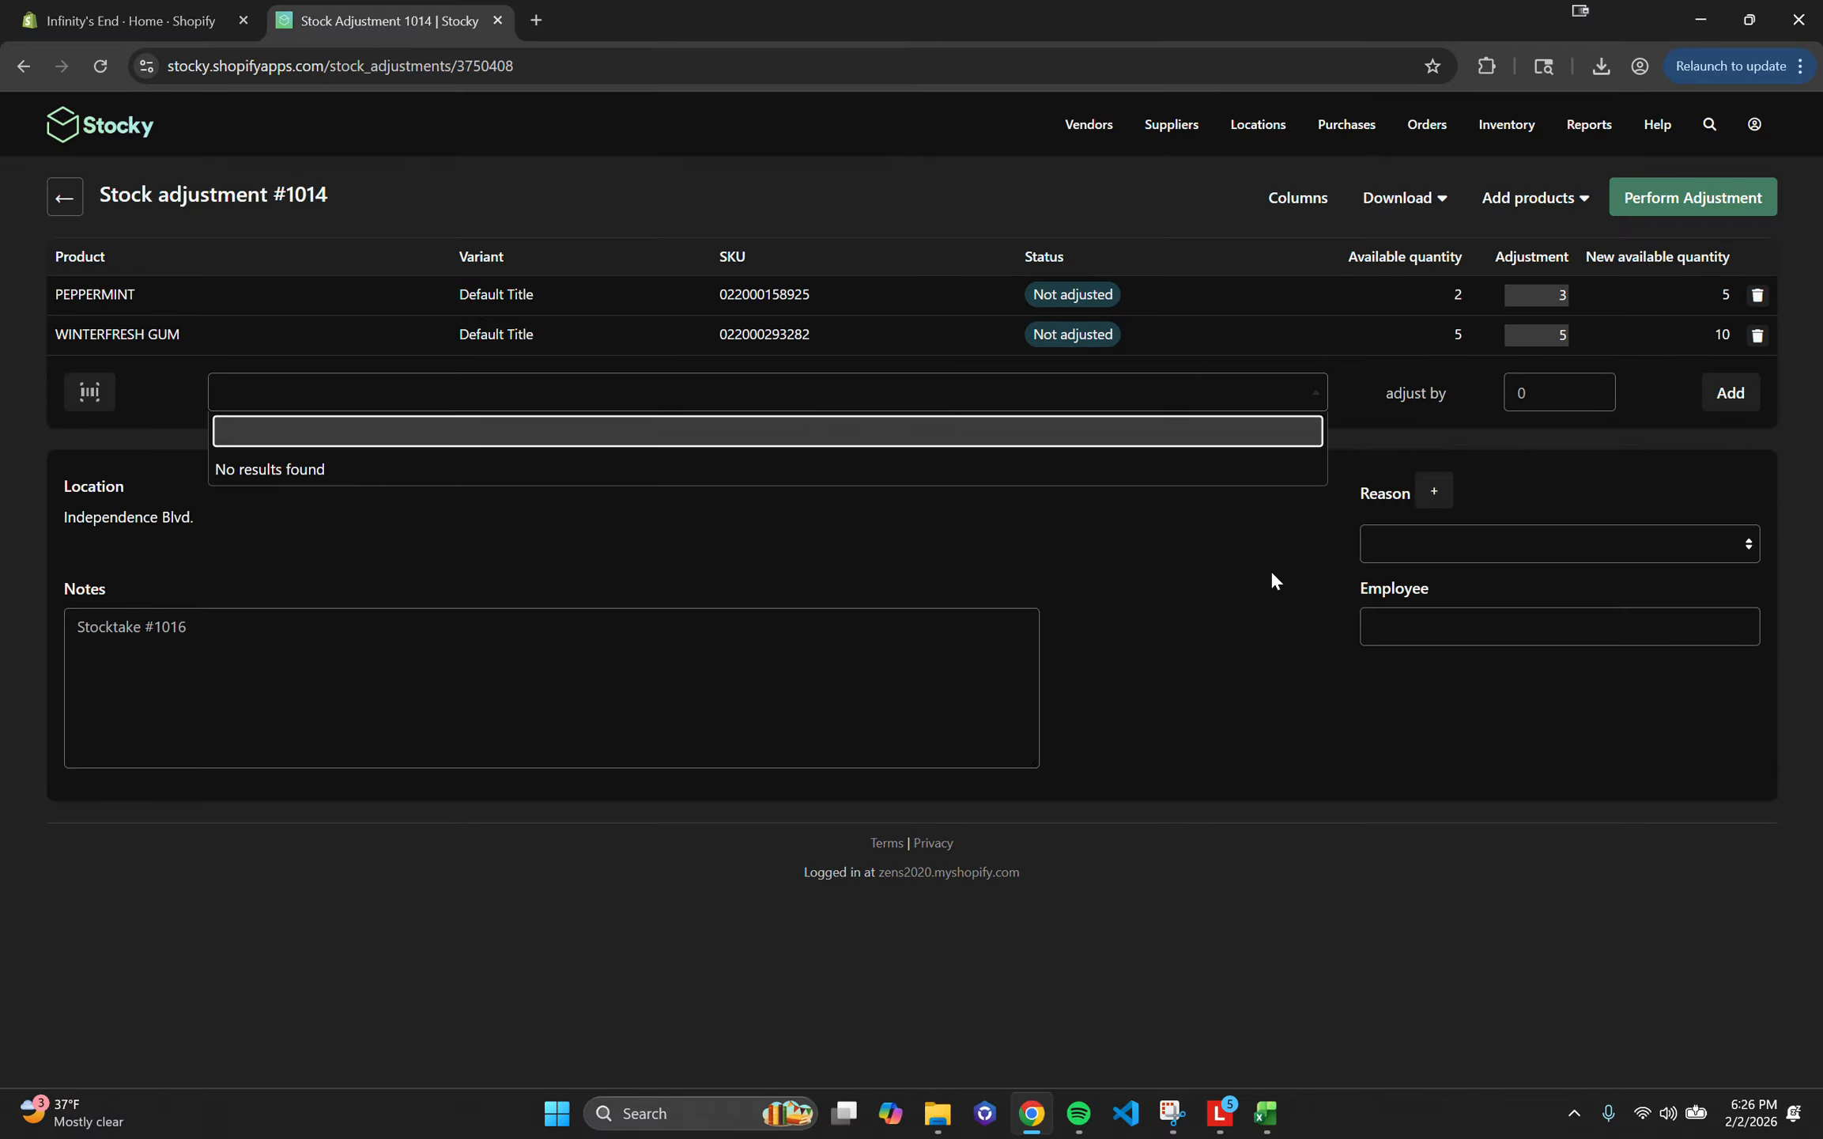
left_click(1168, 591)
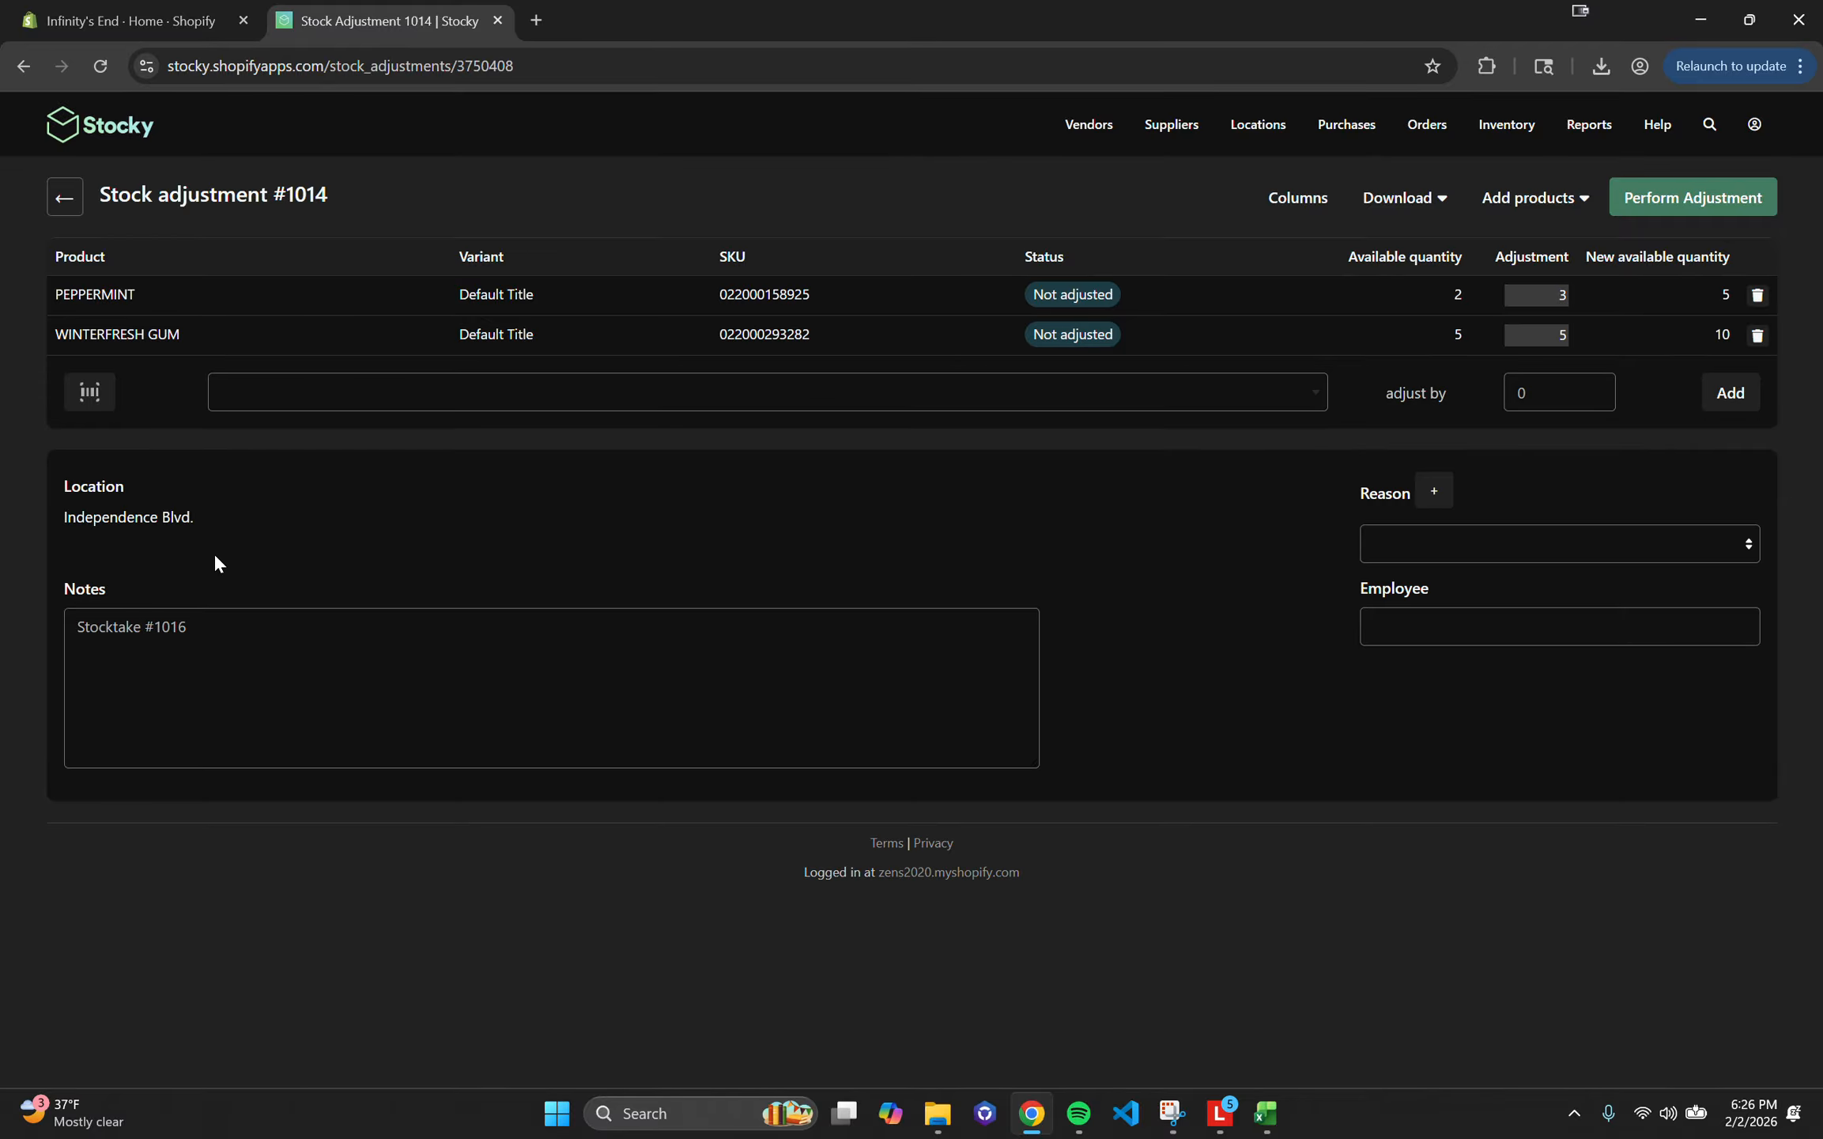
left_click_drag(204, 516, 66, 517)
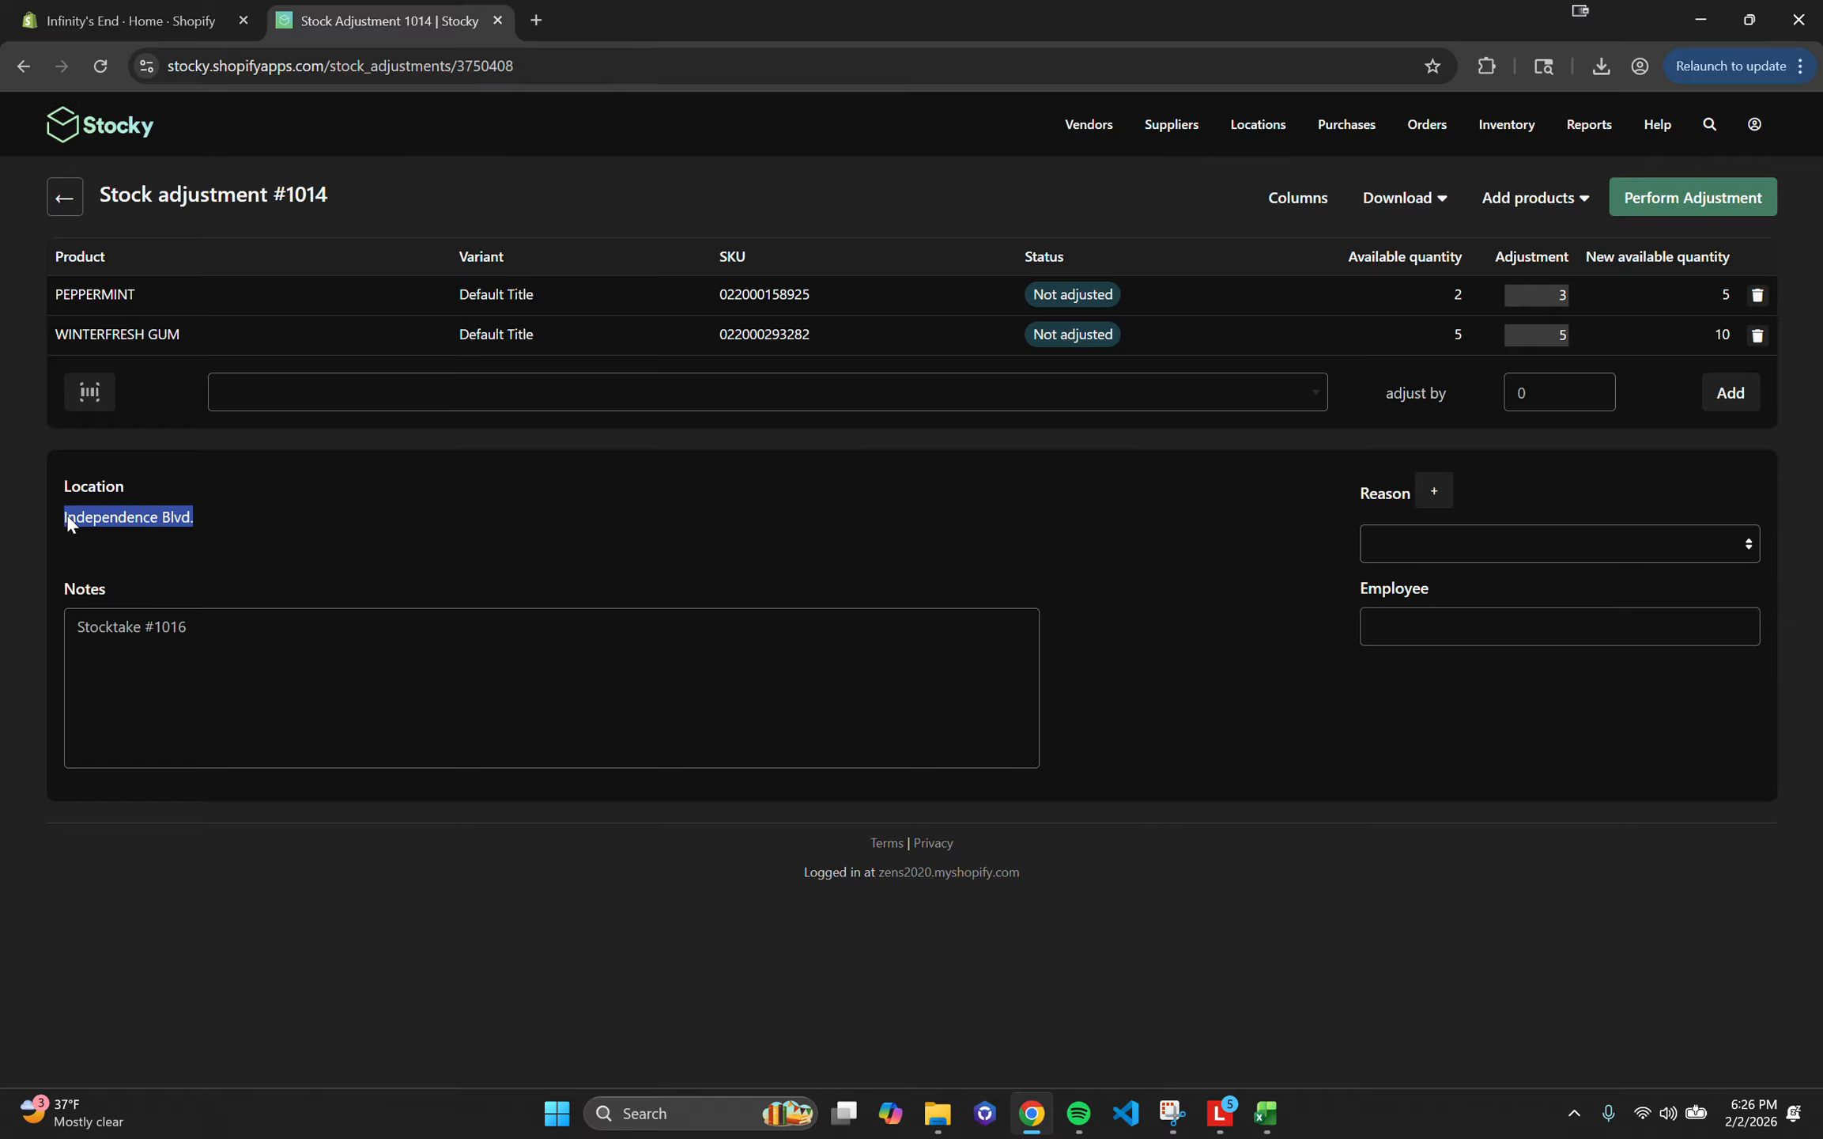
Step: Append "- CANDY DEPT" to the stock adjustment's notes and enter the employee's name
left_click(273, 631)
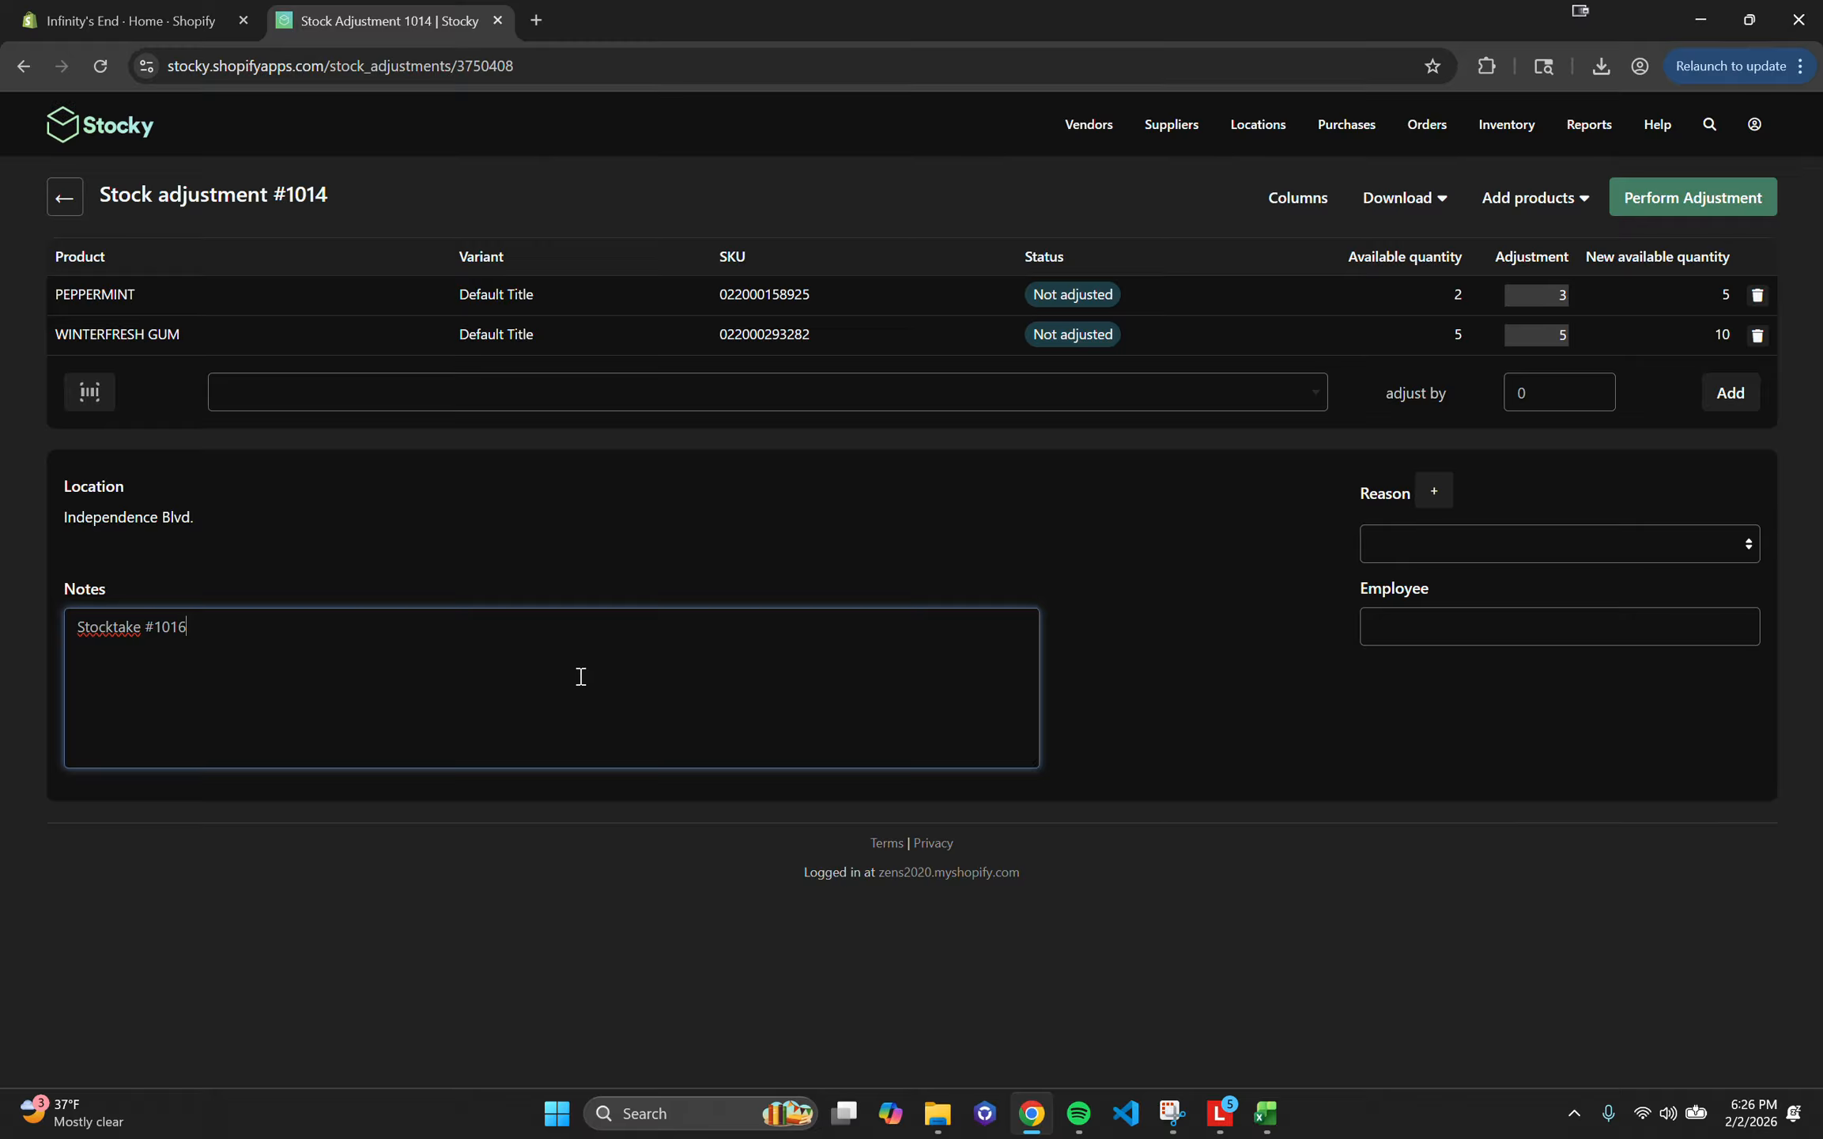
type("- CANDY DEPT")
left_click(1210, 731)
left_click(1417, 624)
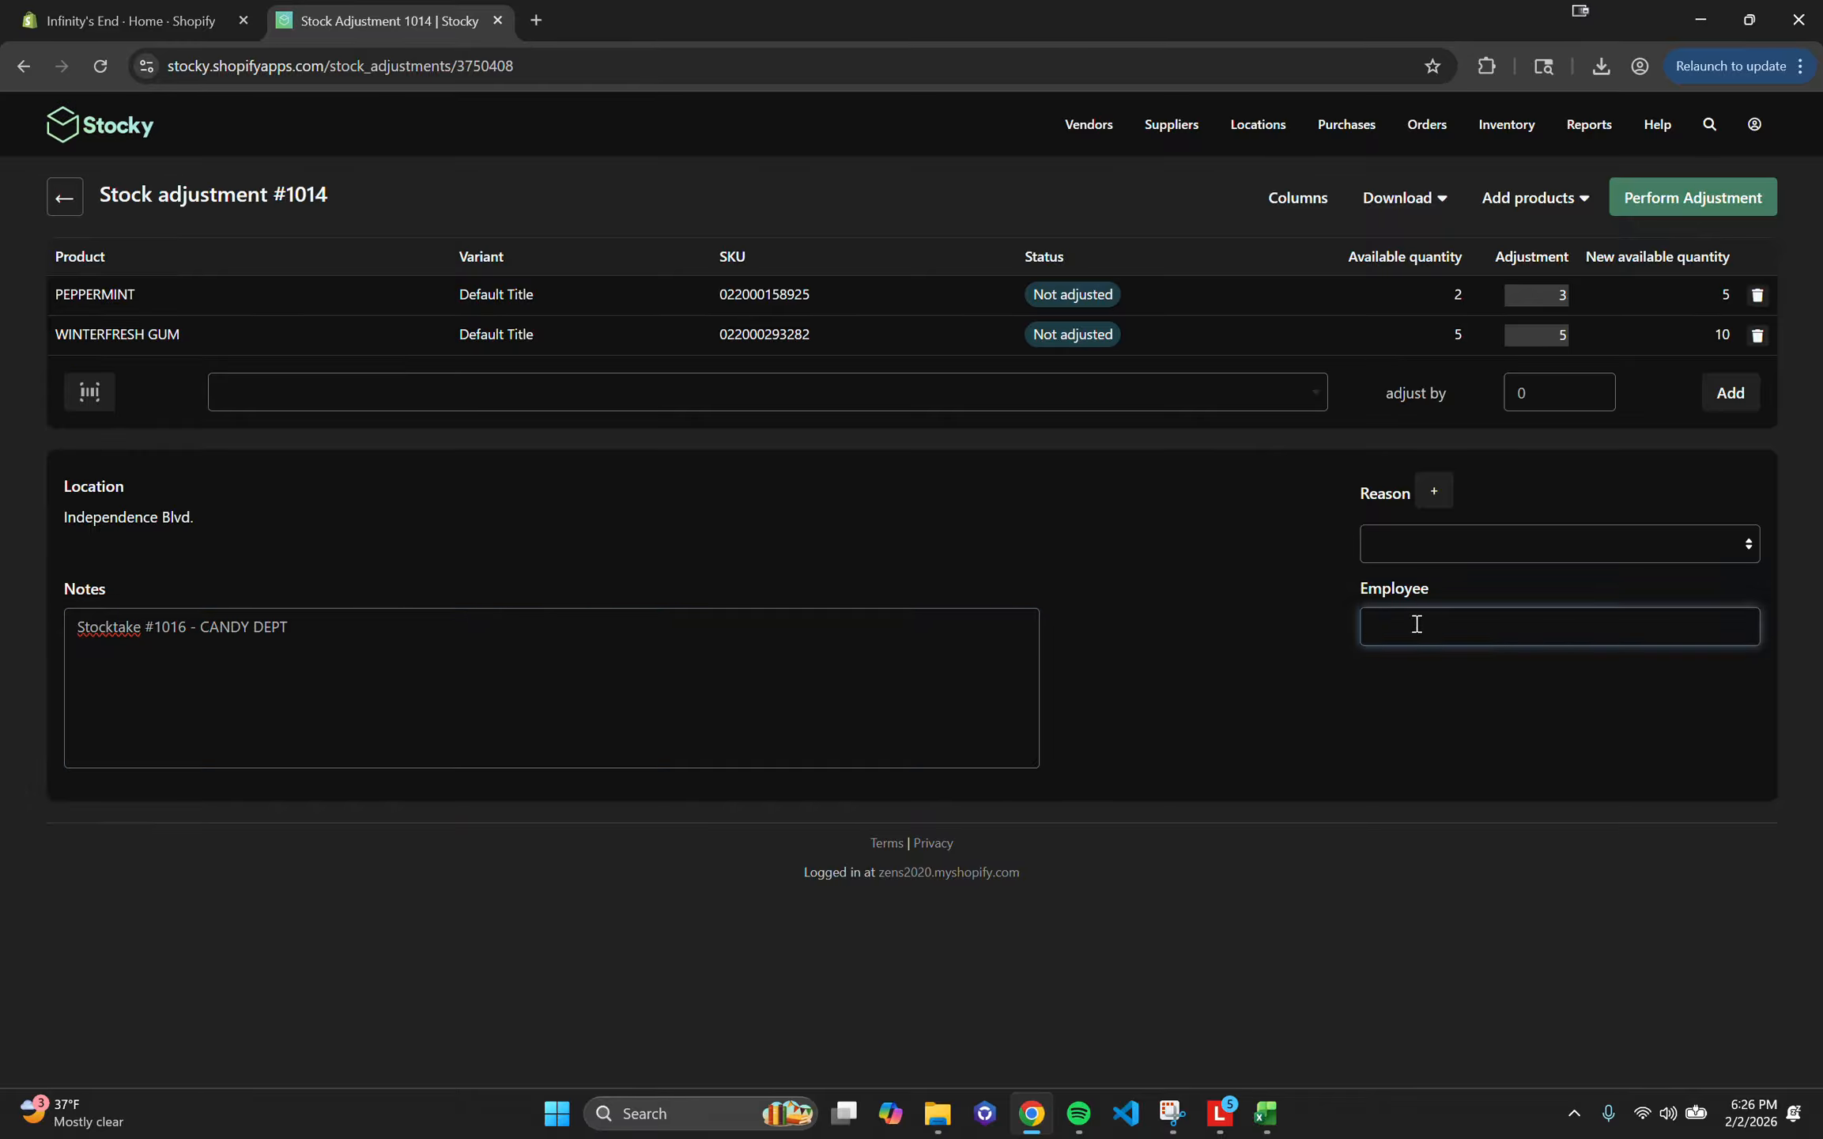
type("TESTER MAN")
left_click(1227, 624)
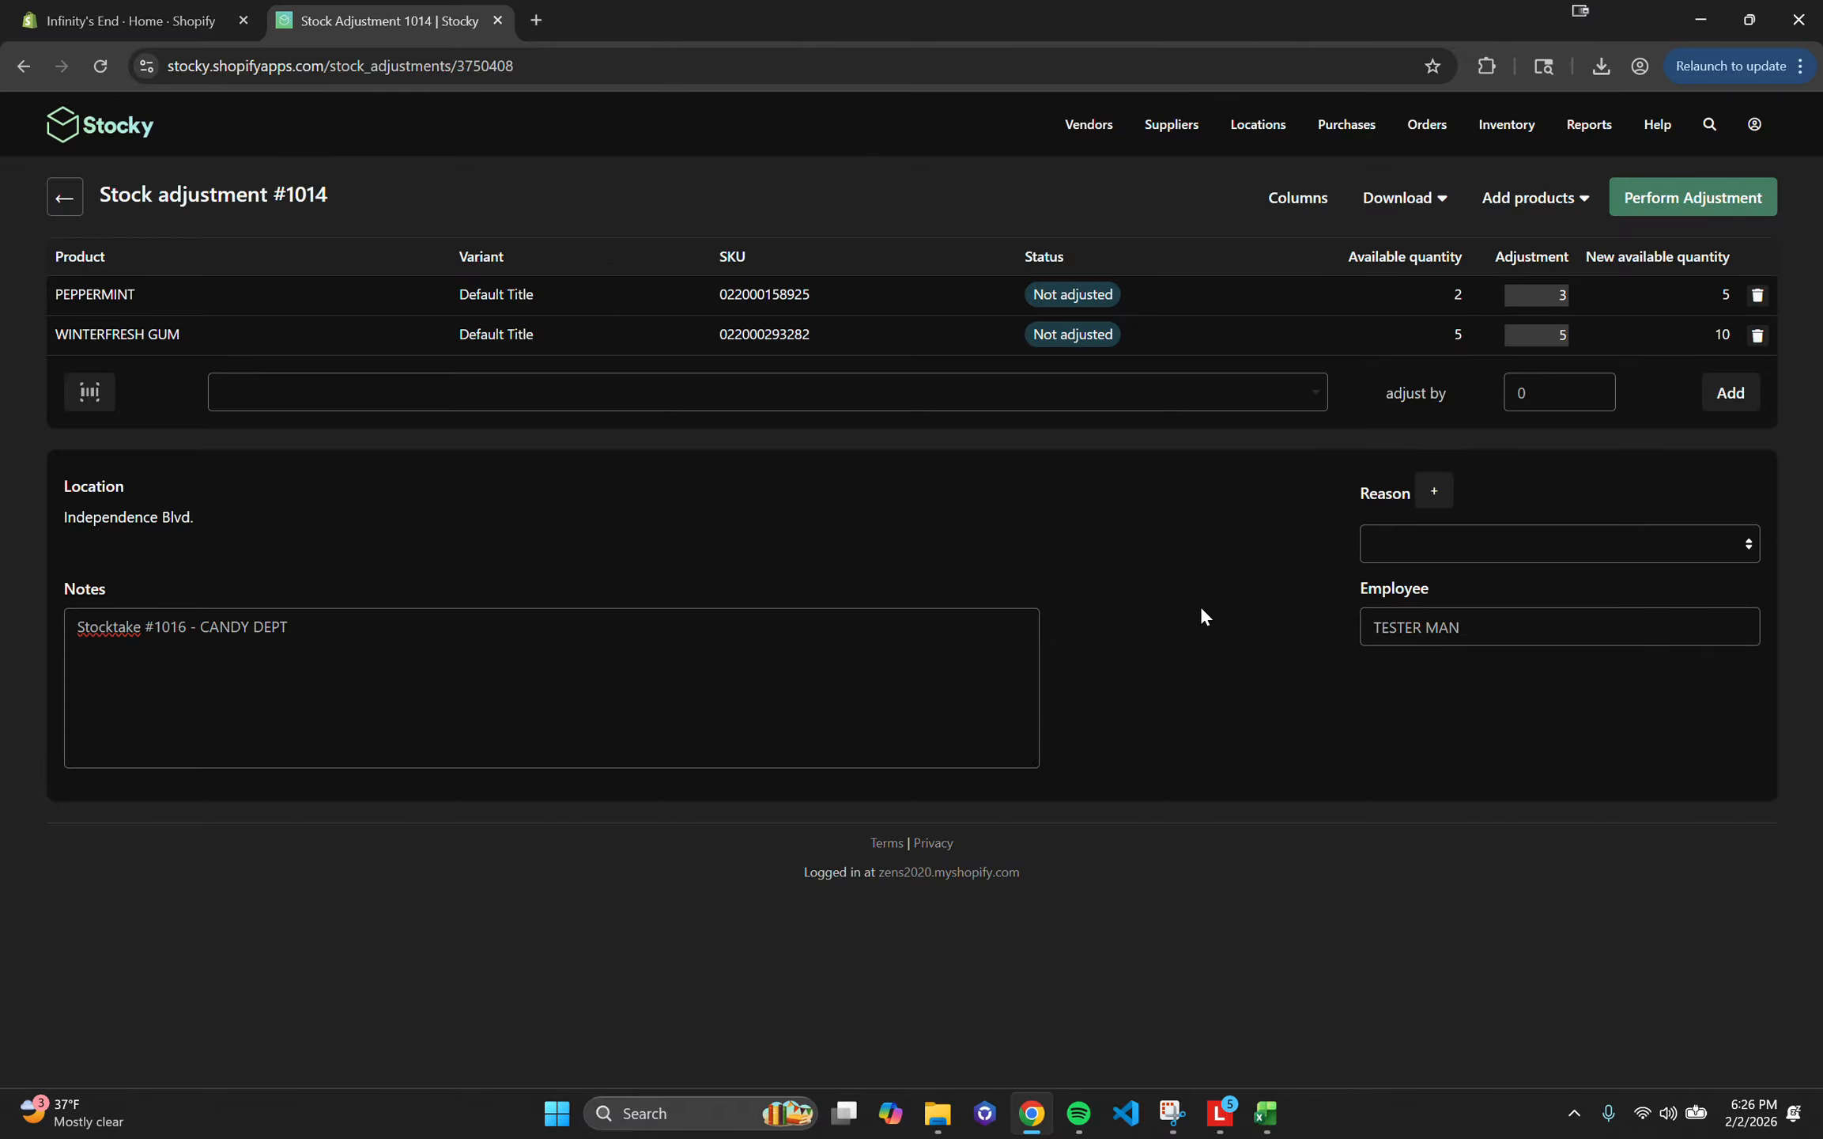
Step: Perform the CANDY DEPT stock adjustment and return to the list of adjustments
left_click(1684, 207)
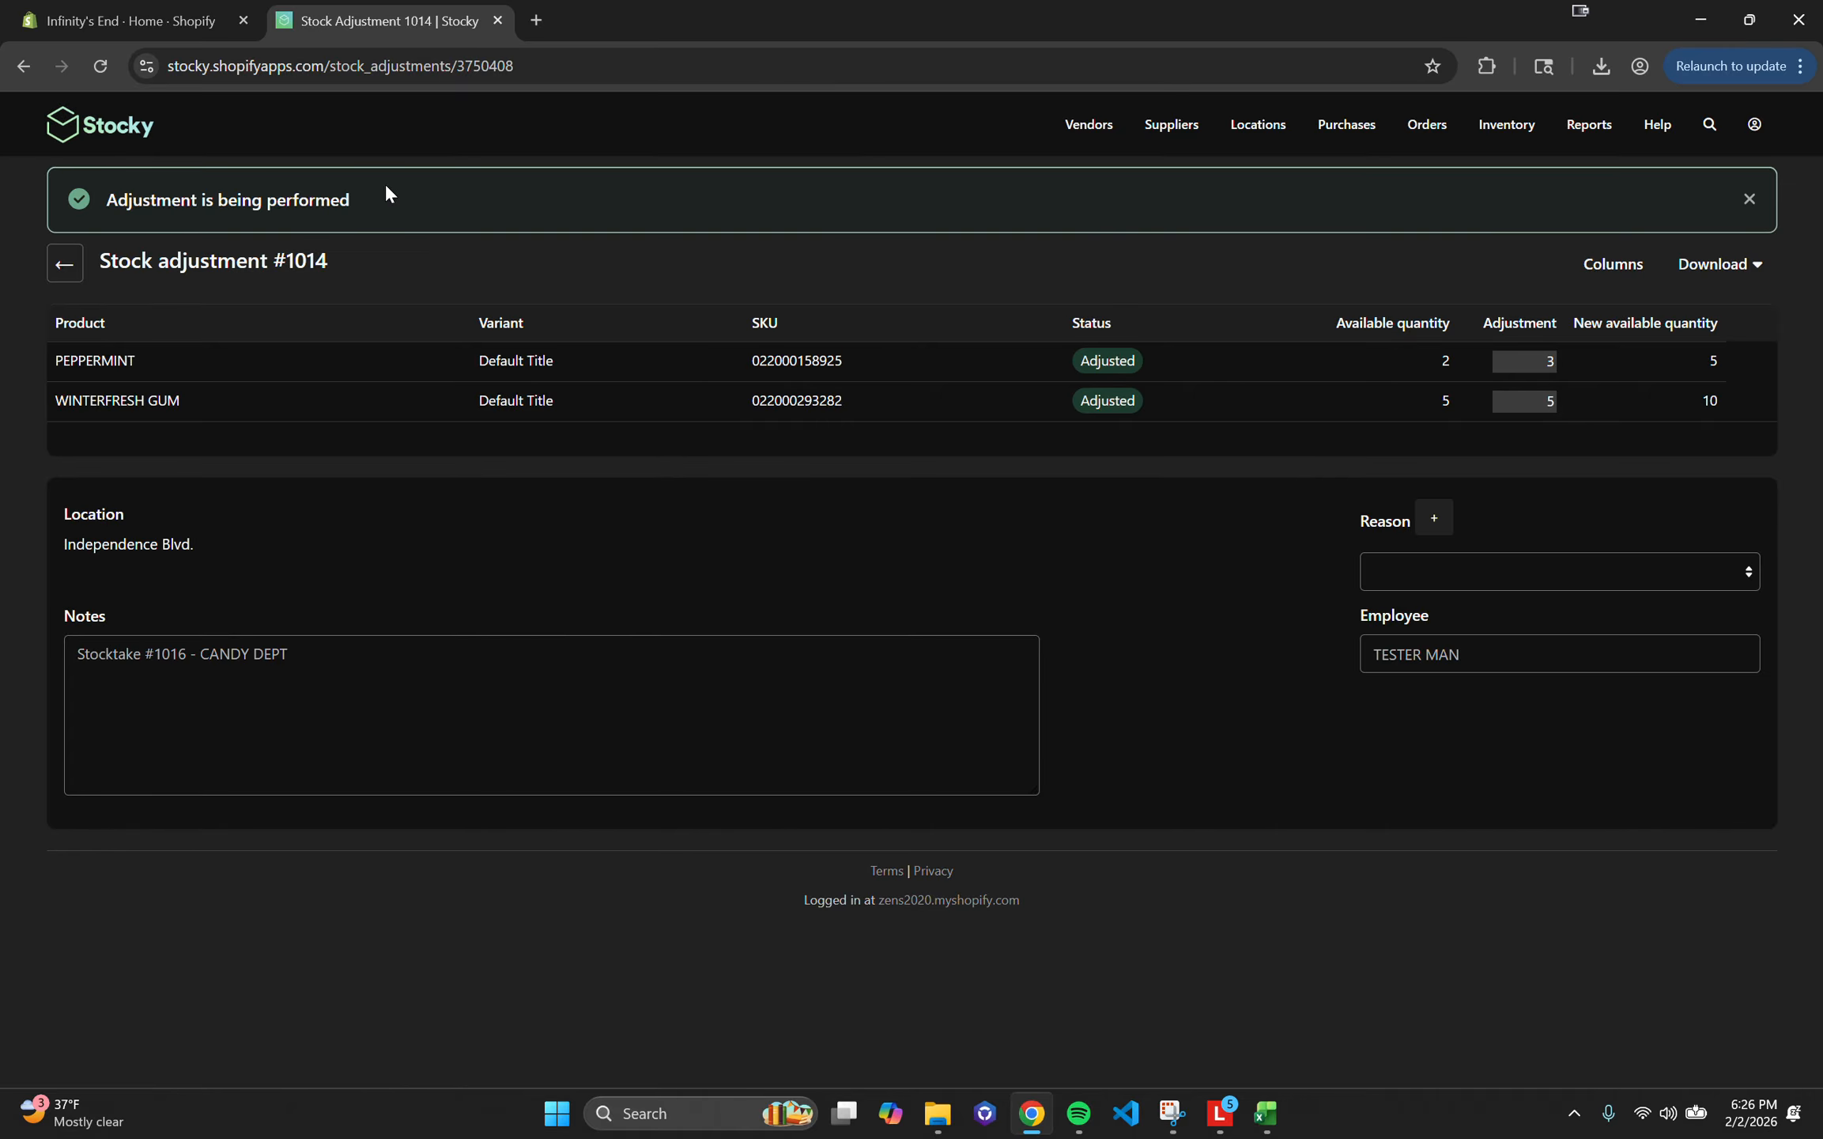
left_click_drag(405, 198, 58, 194)
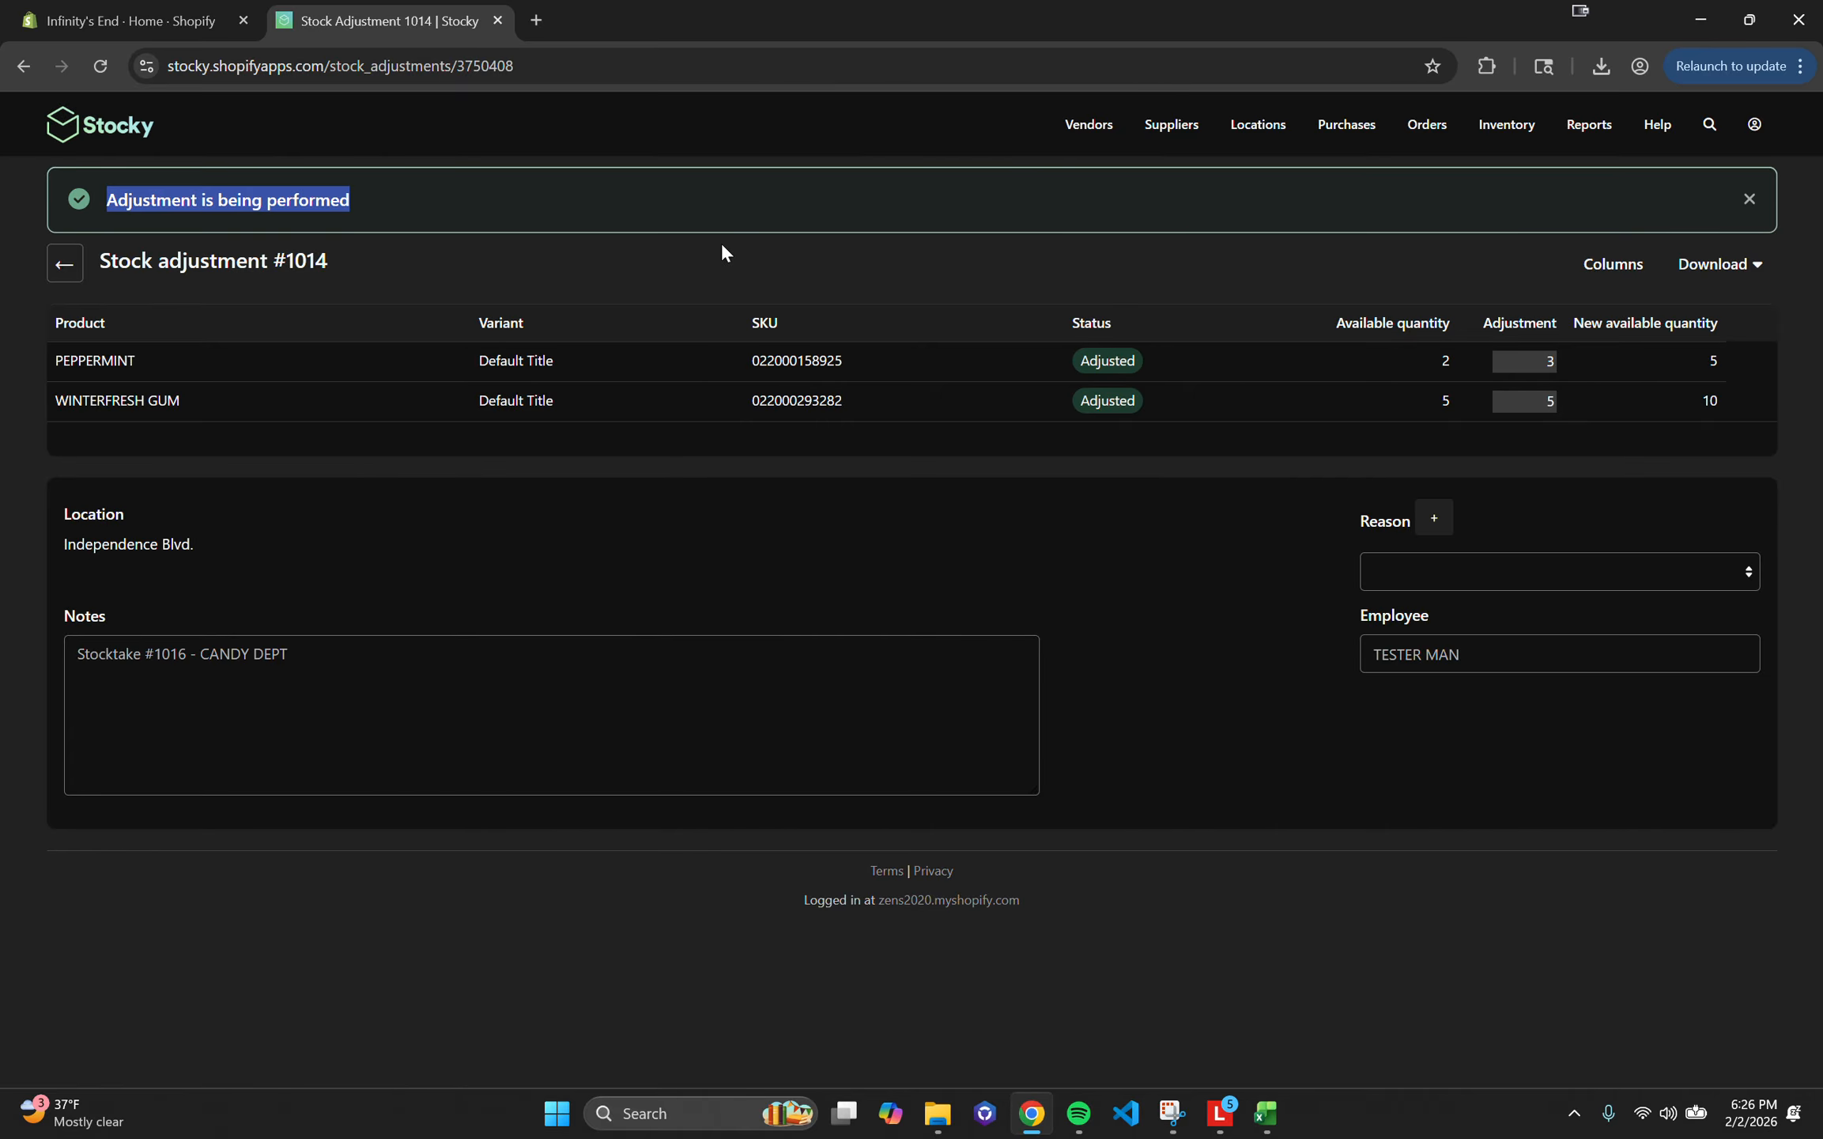
left_click(65, 268)
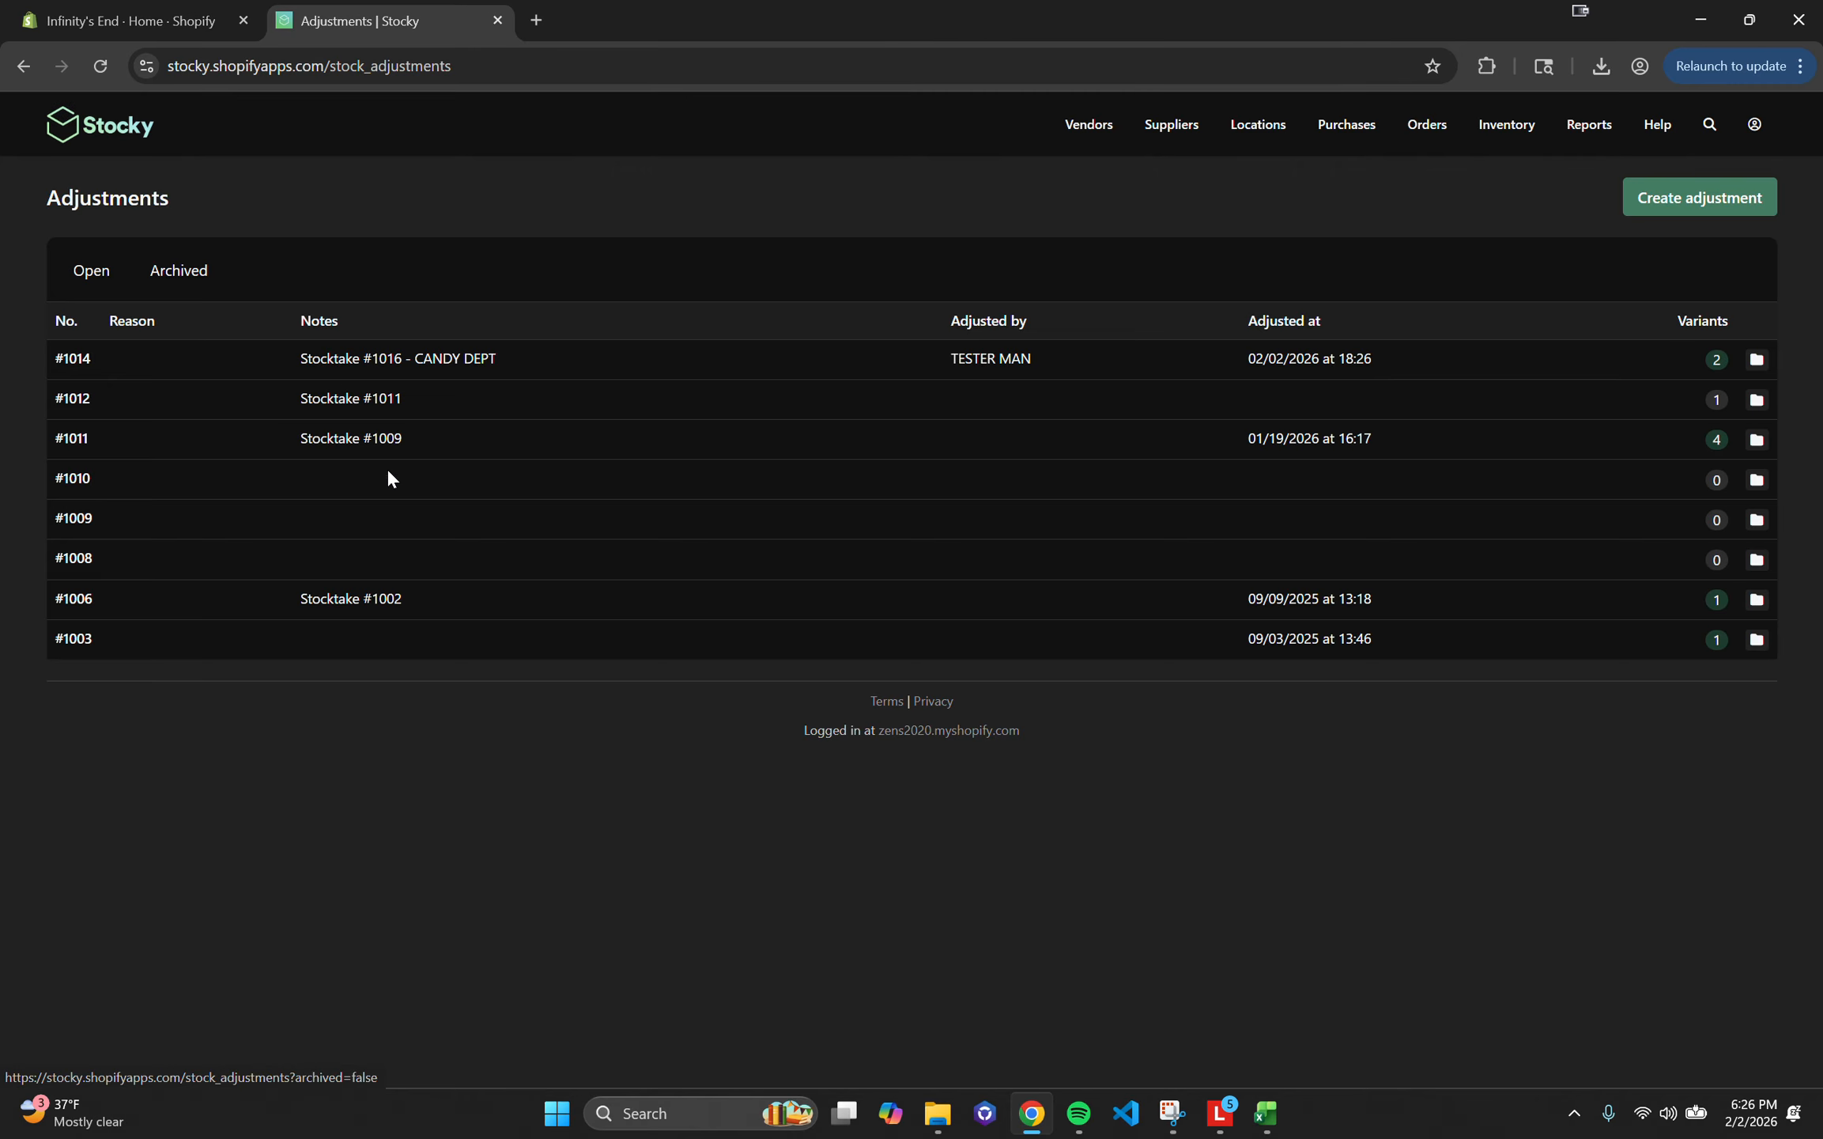
Step: Review the CANDY DEPT adjustment's number, notes, adjusted-by and adjusted-at entries in the list, and view its detail page
left_click_drag(38, 355, 294, 358)
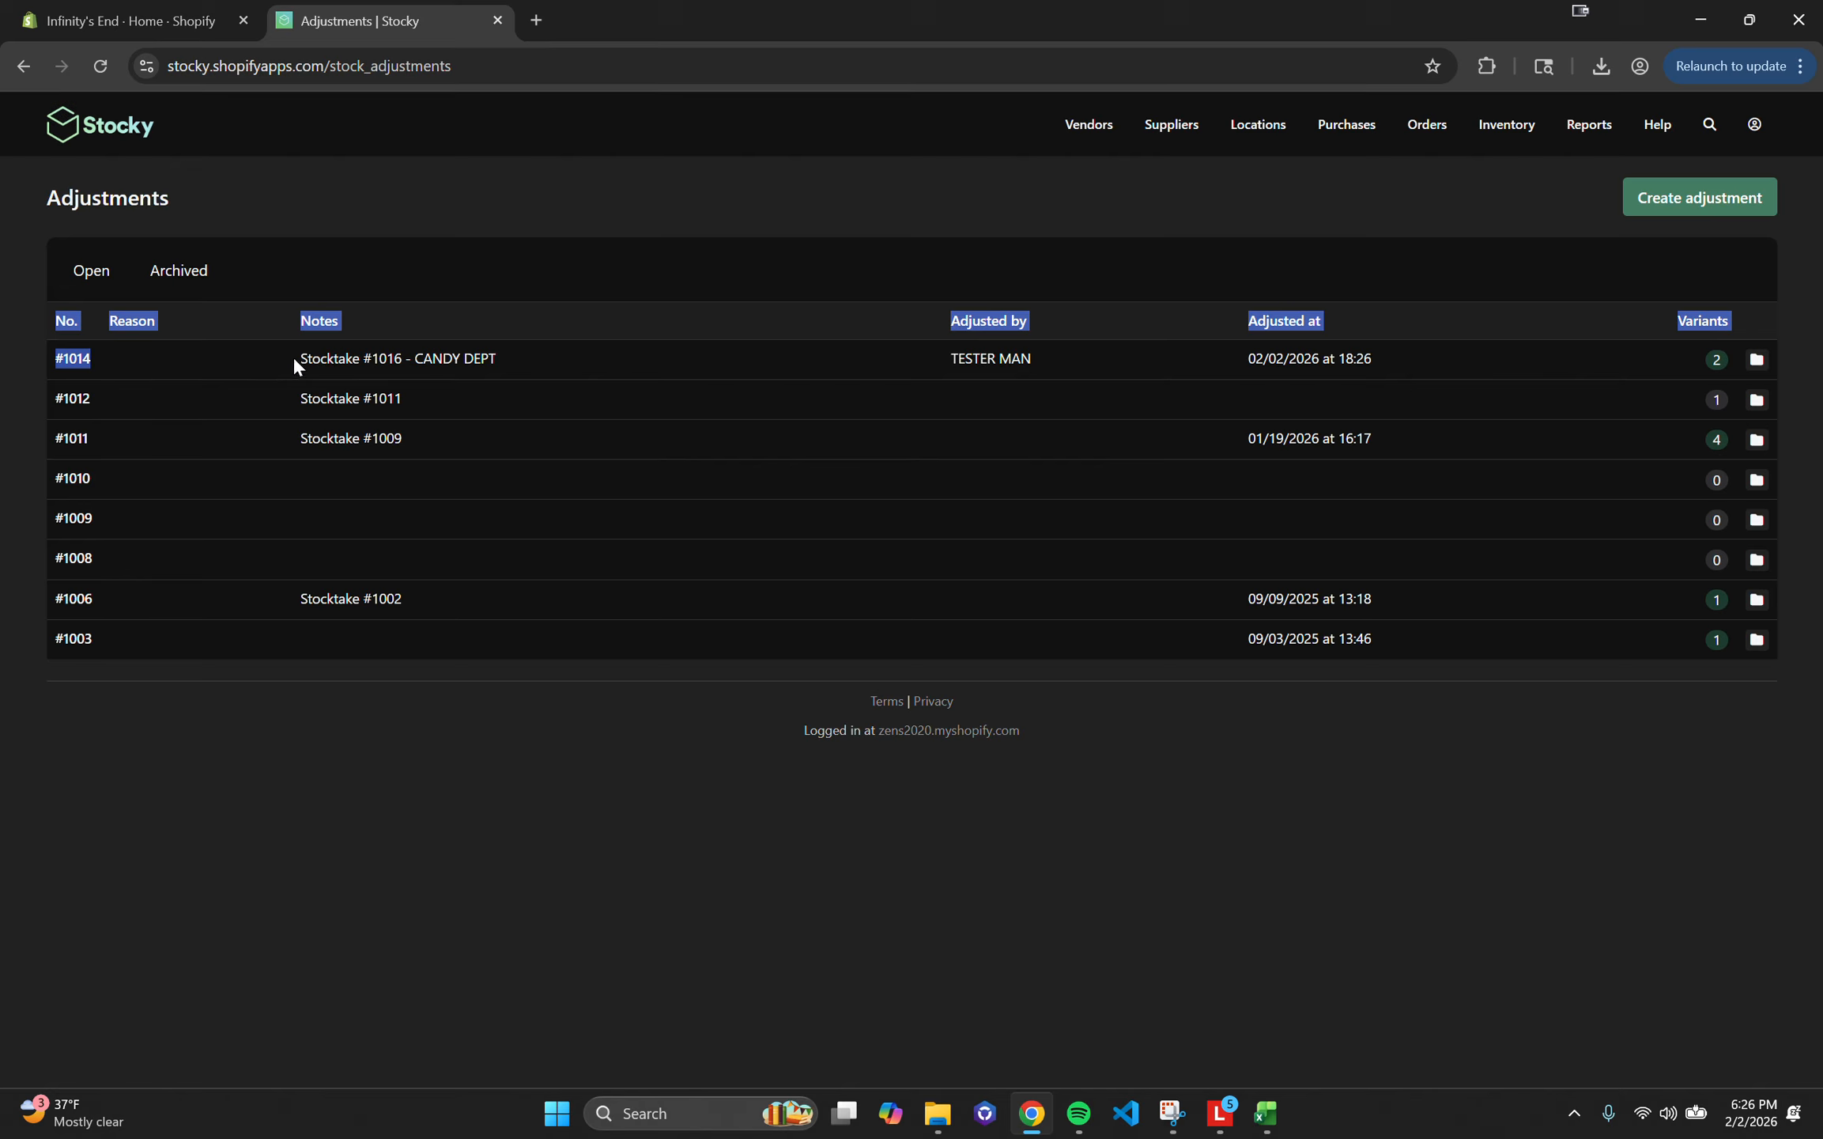
left_click(290, 358)
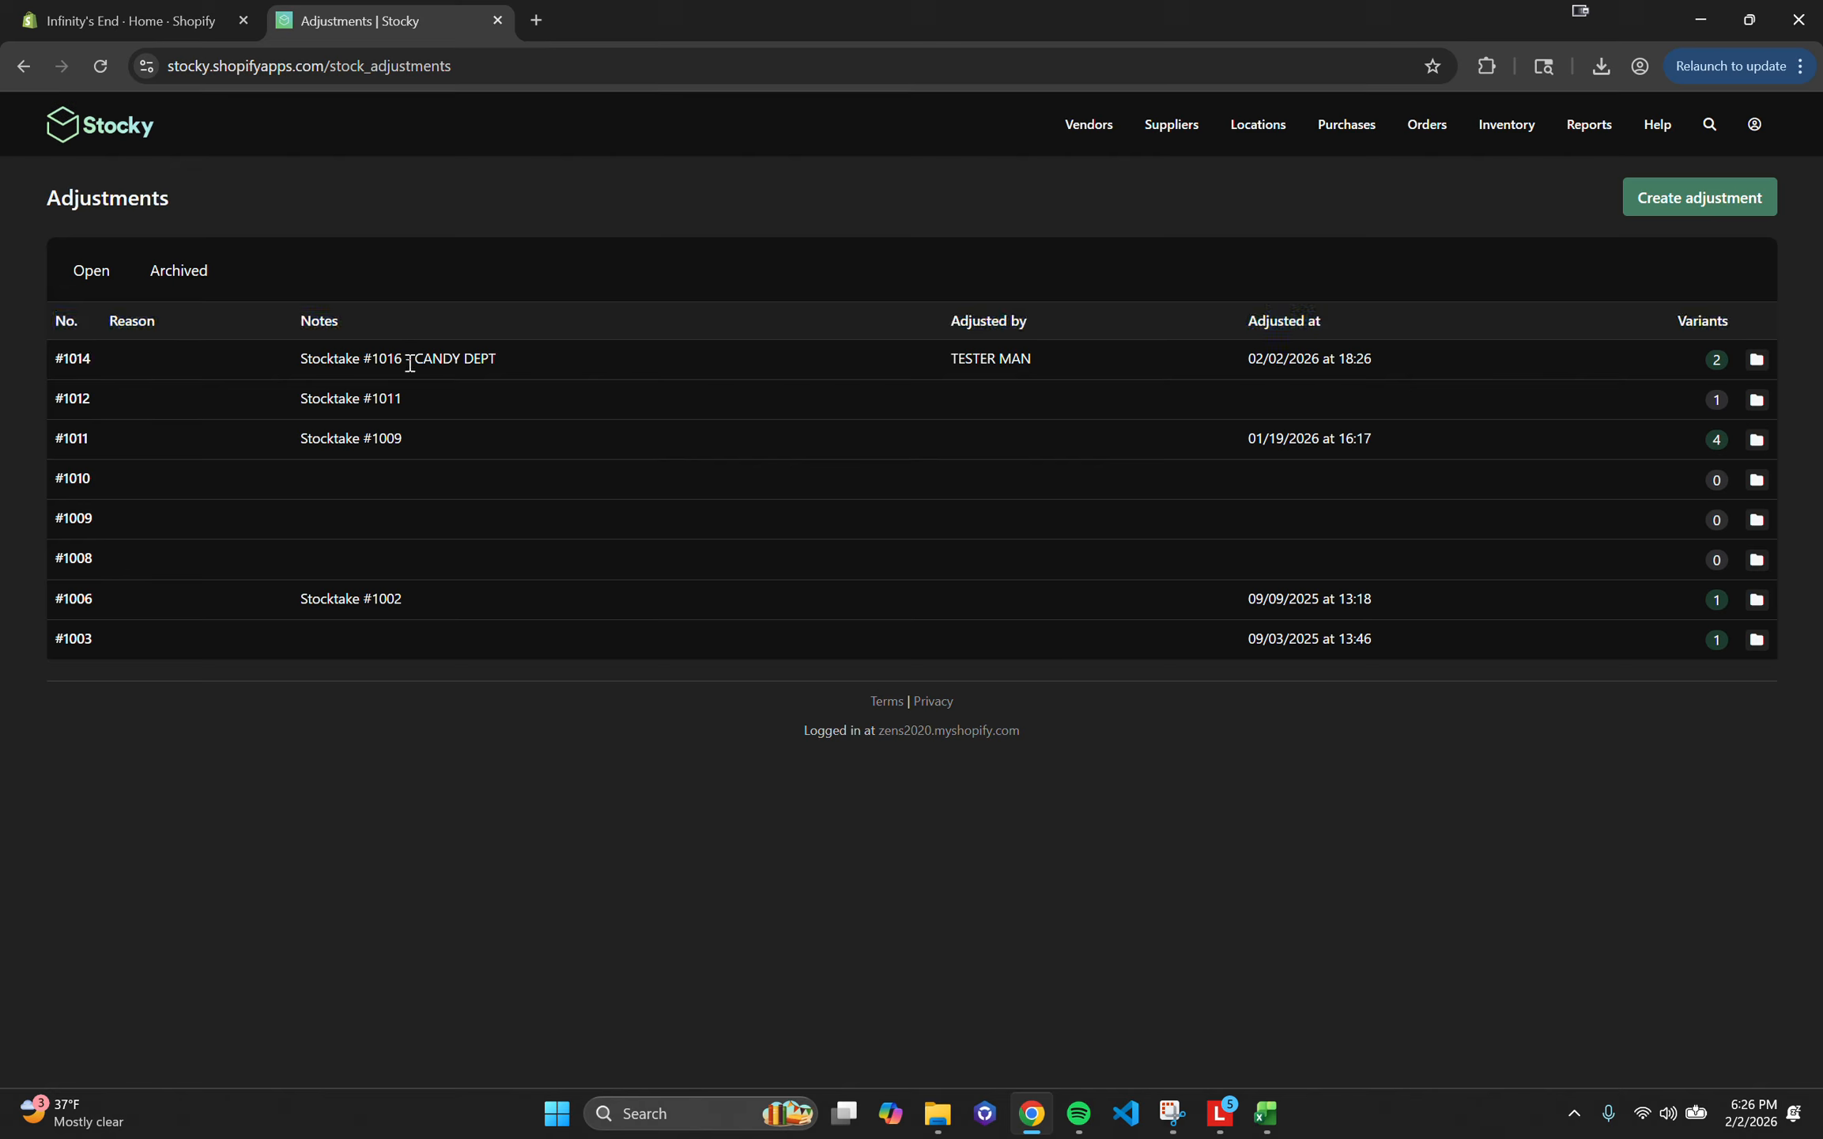
left_click_drag(407, 360, 363, 360)
left_click(495, 358)
left_click_drag(495, 358, 406, 360)
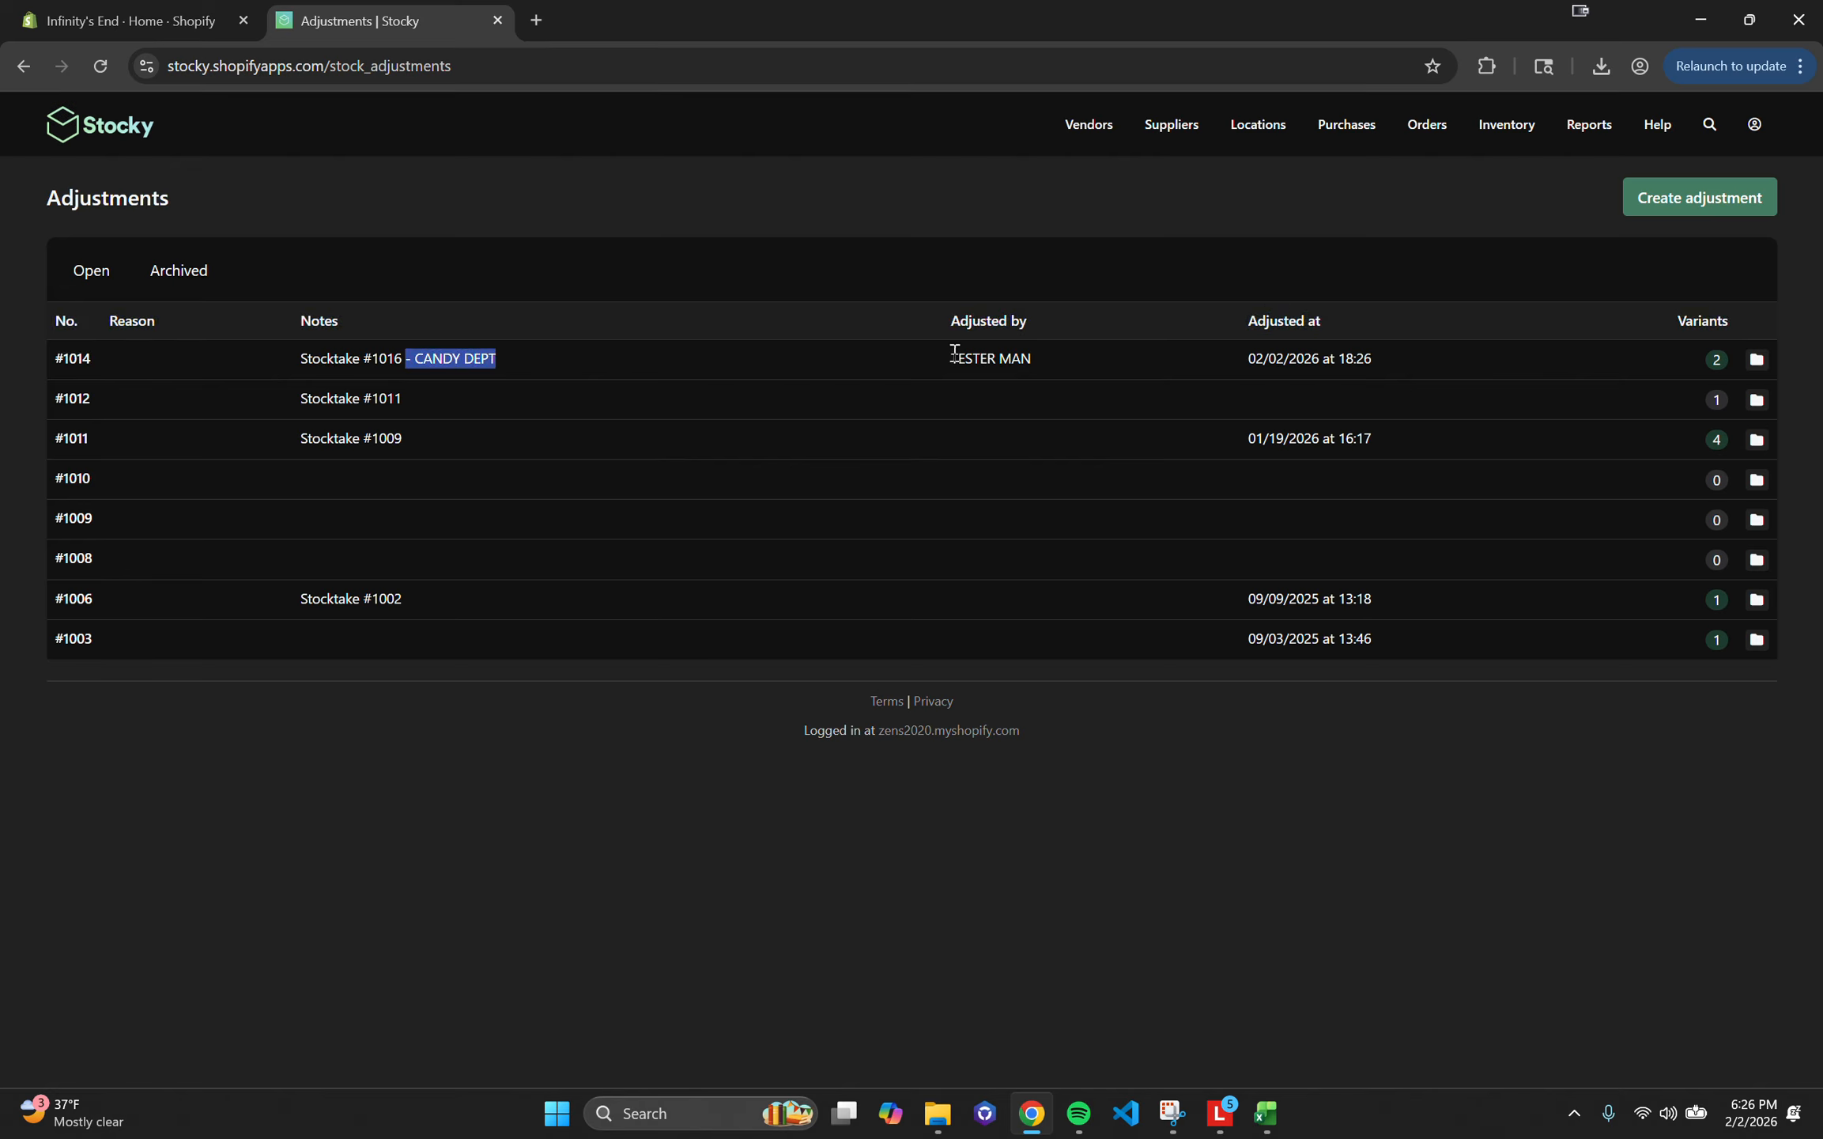
left_click_drag(935, 365, 1088, 368)
left_click_drag(1237, 359, 1349, 356)
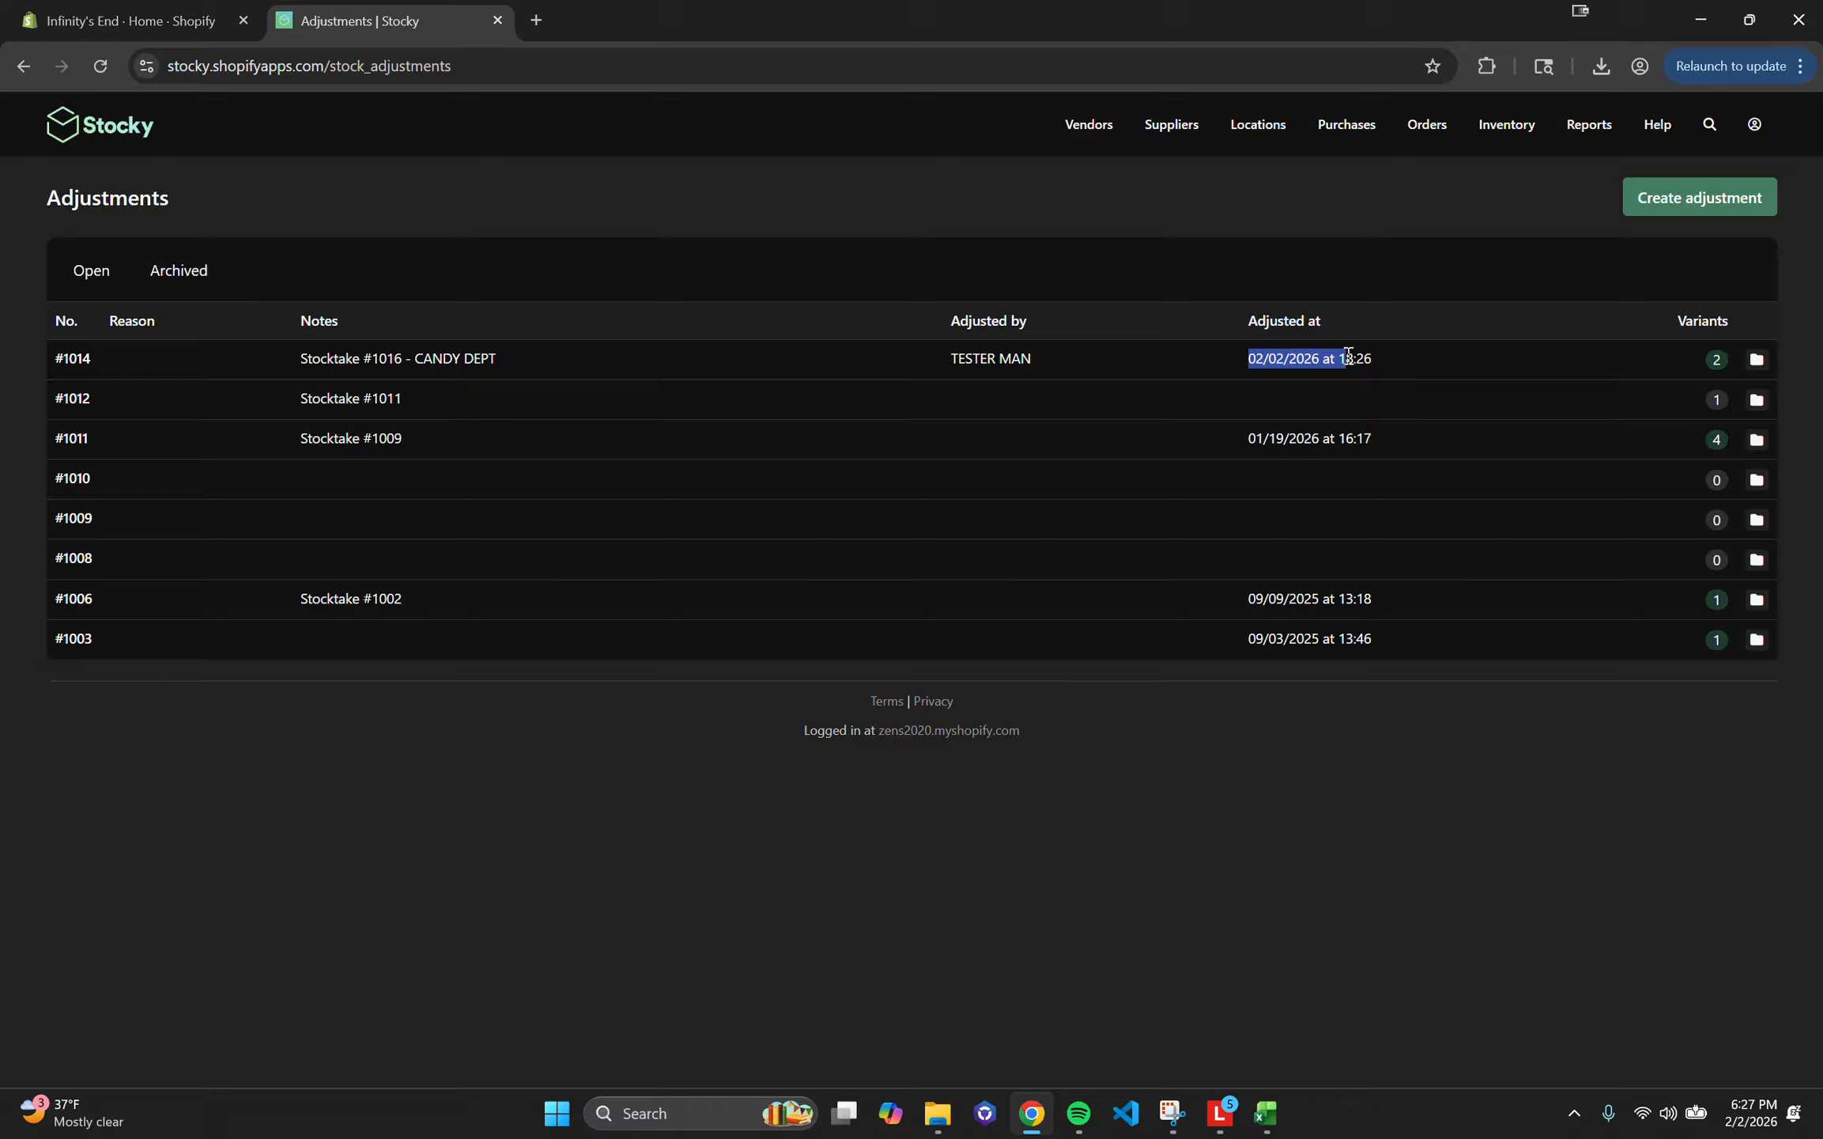
left_click(1479, 358)
left_click(80, 357)
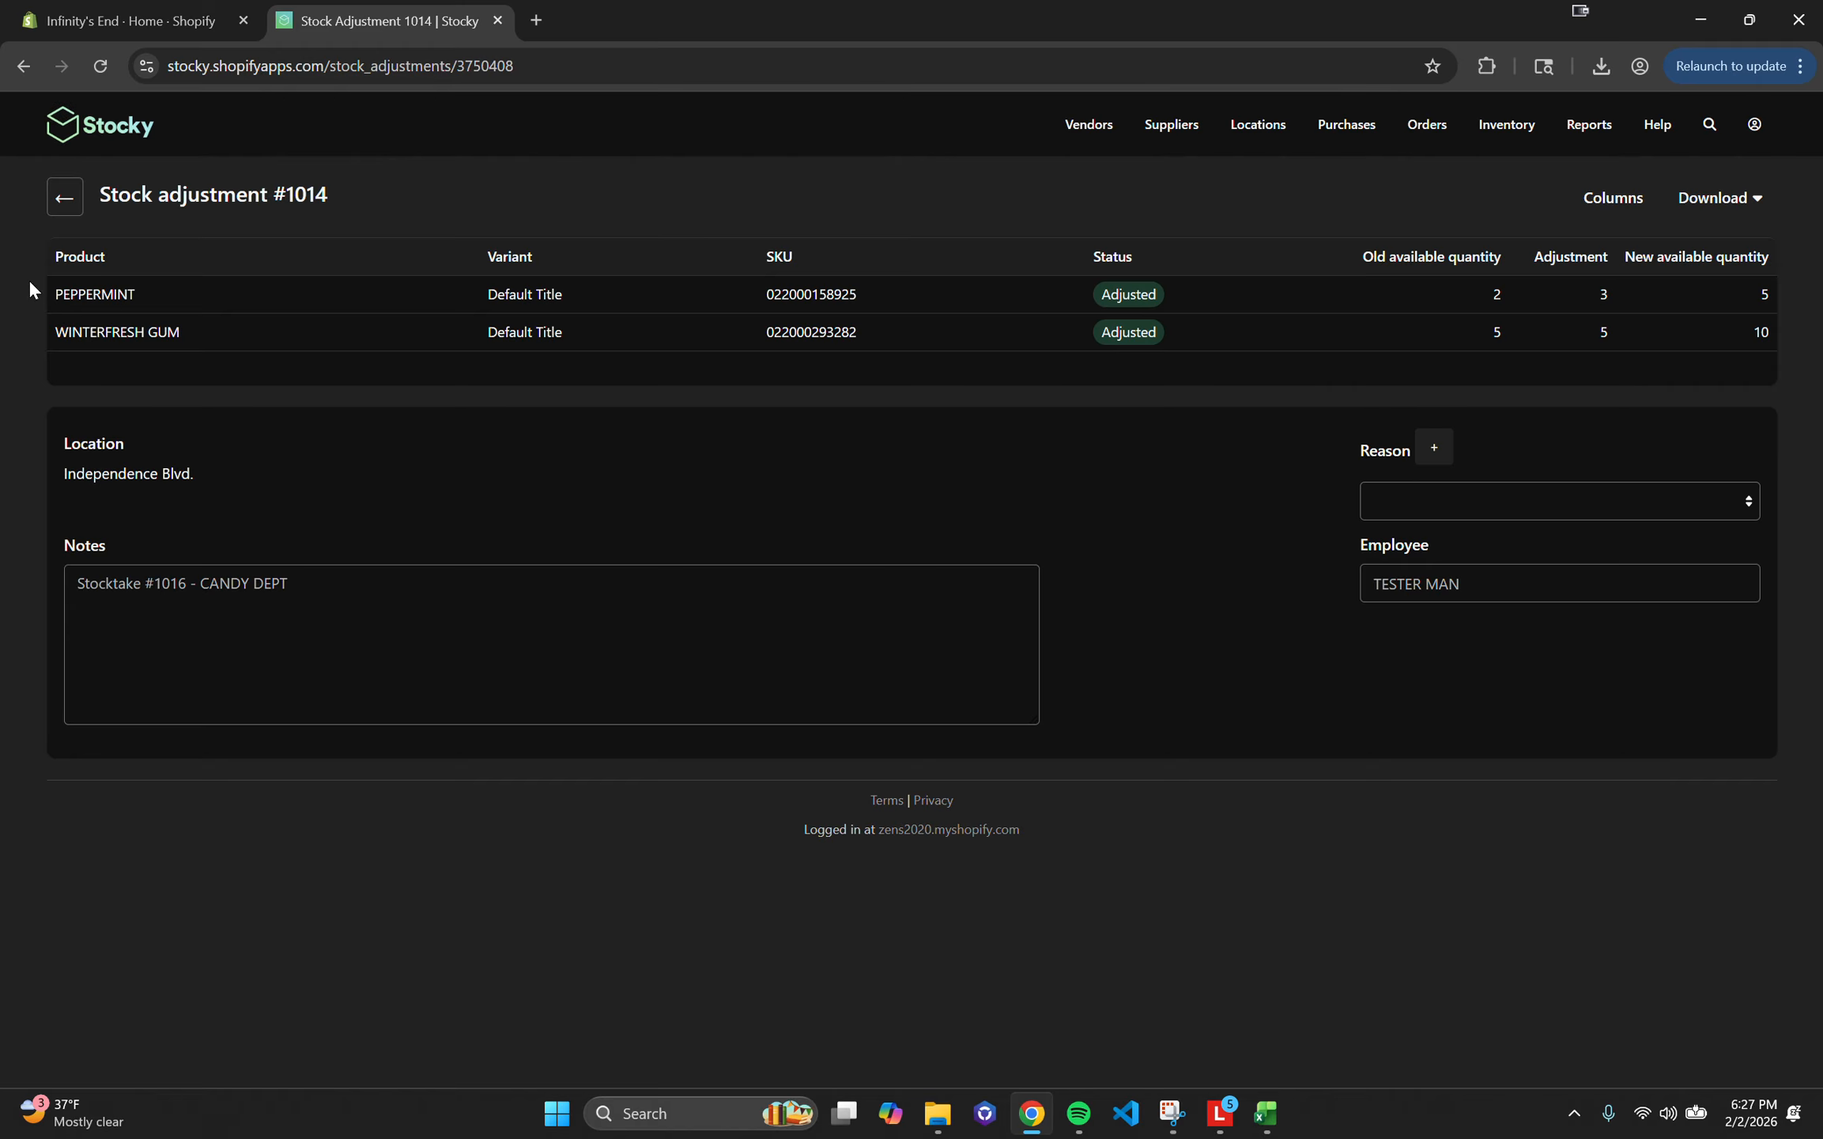
left_click(65, 196)
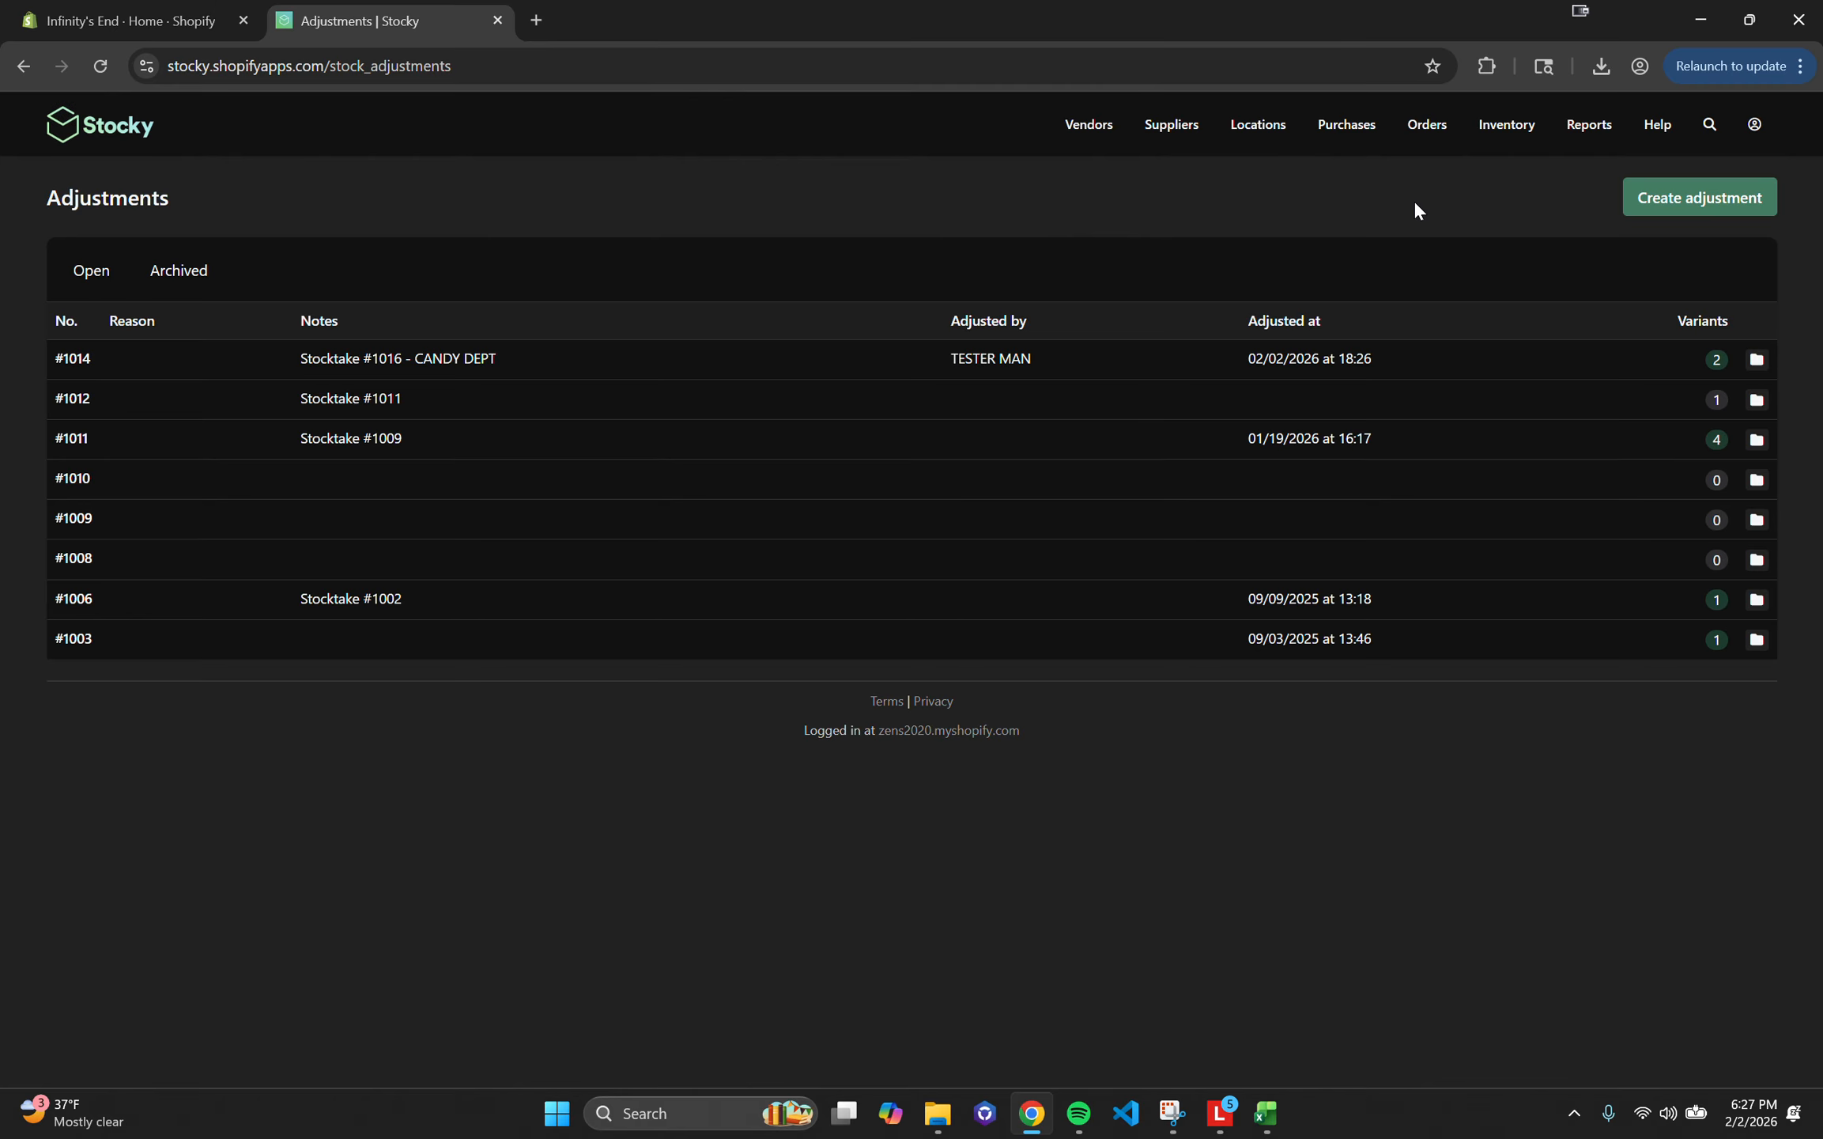
Step: Create a new Barcode stocktake named ASDFASDF for the Warehouse location
left_click(1506, 127)
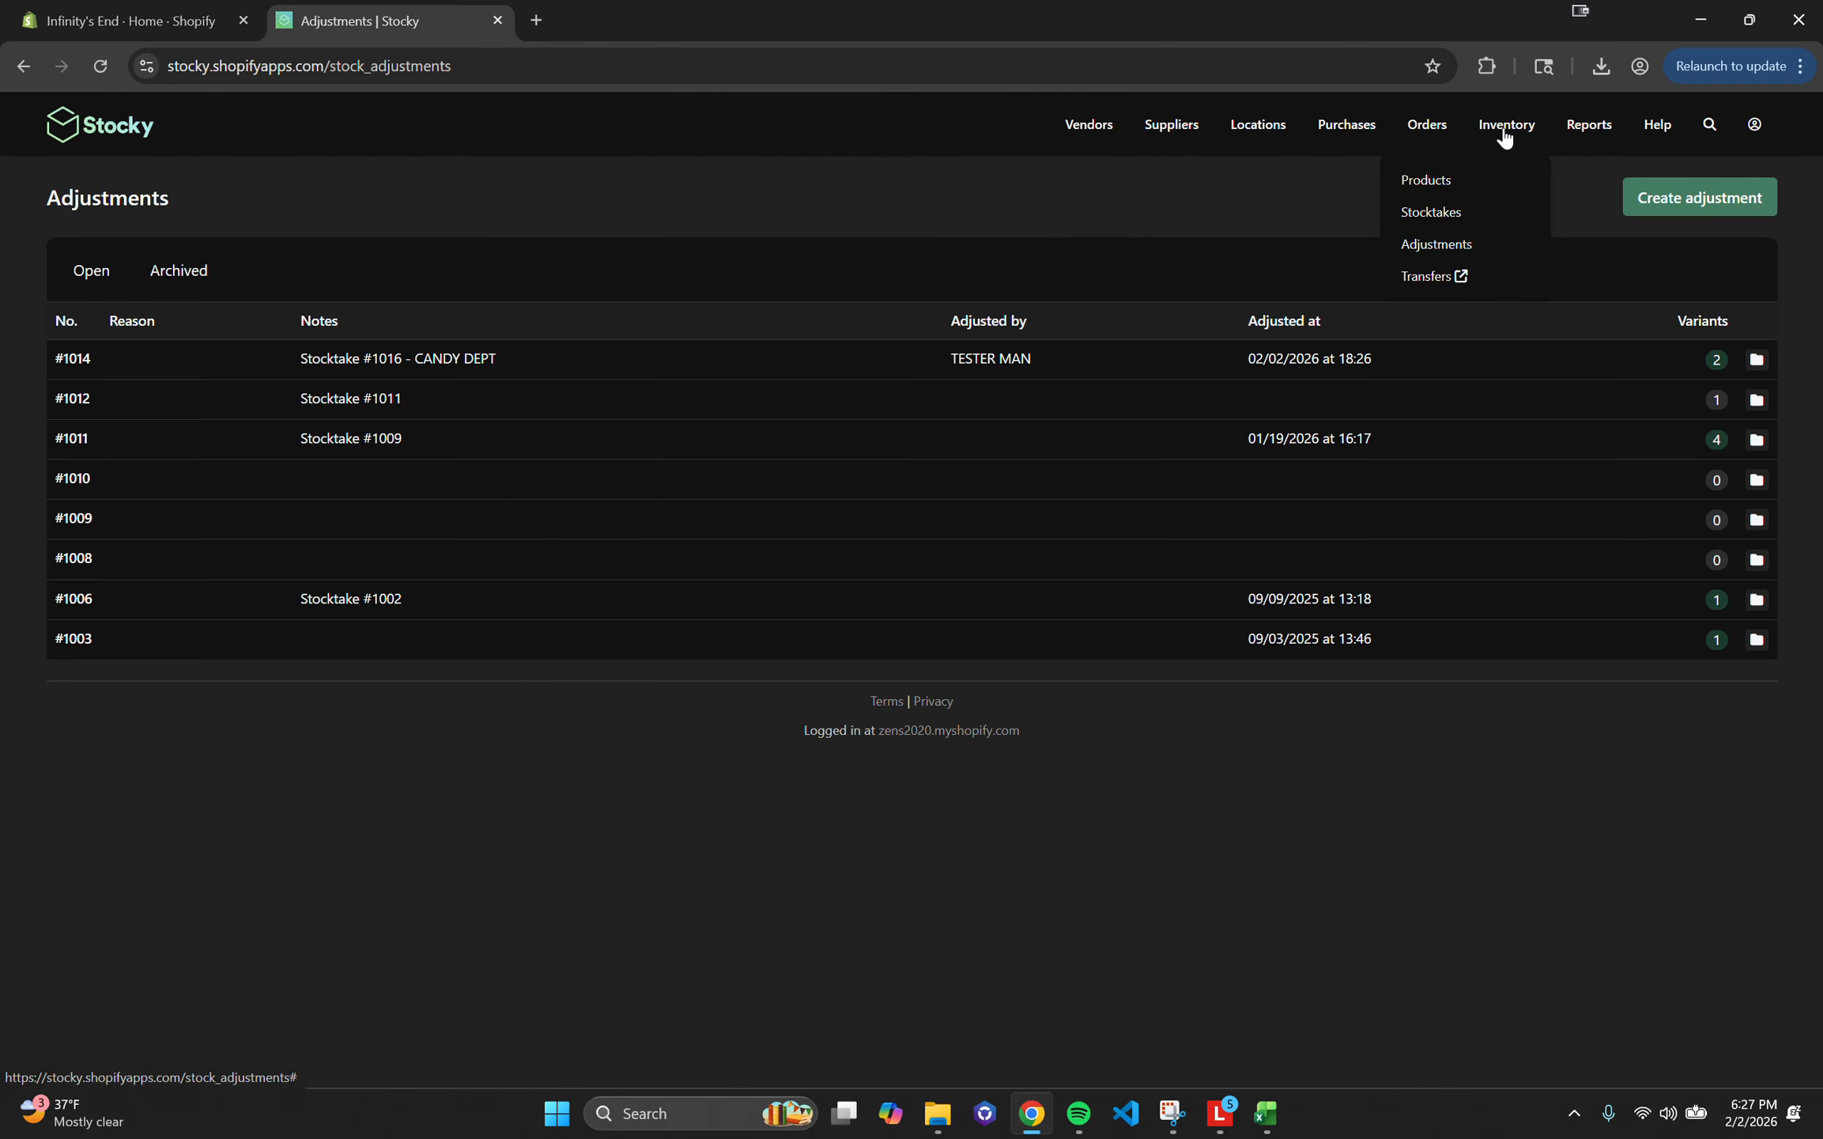
left_click(1429, 214)
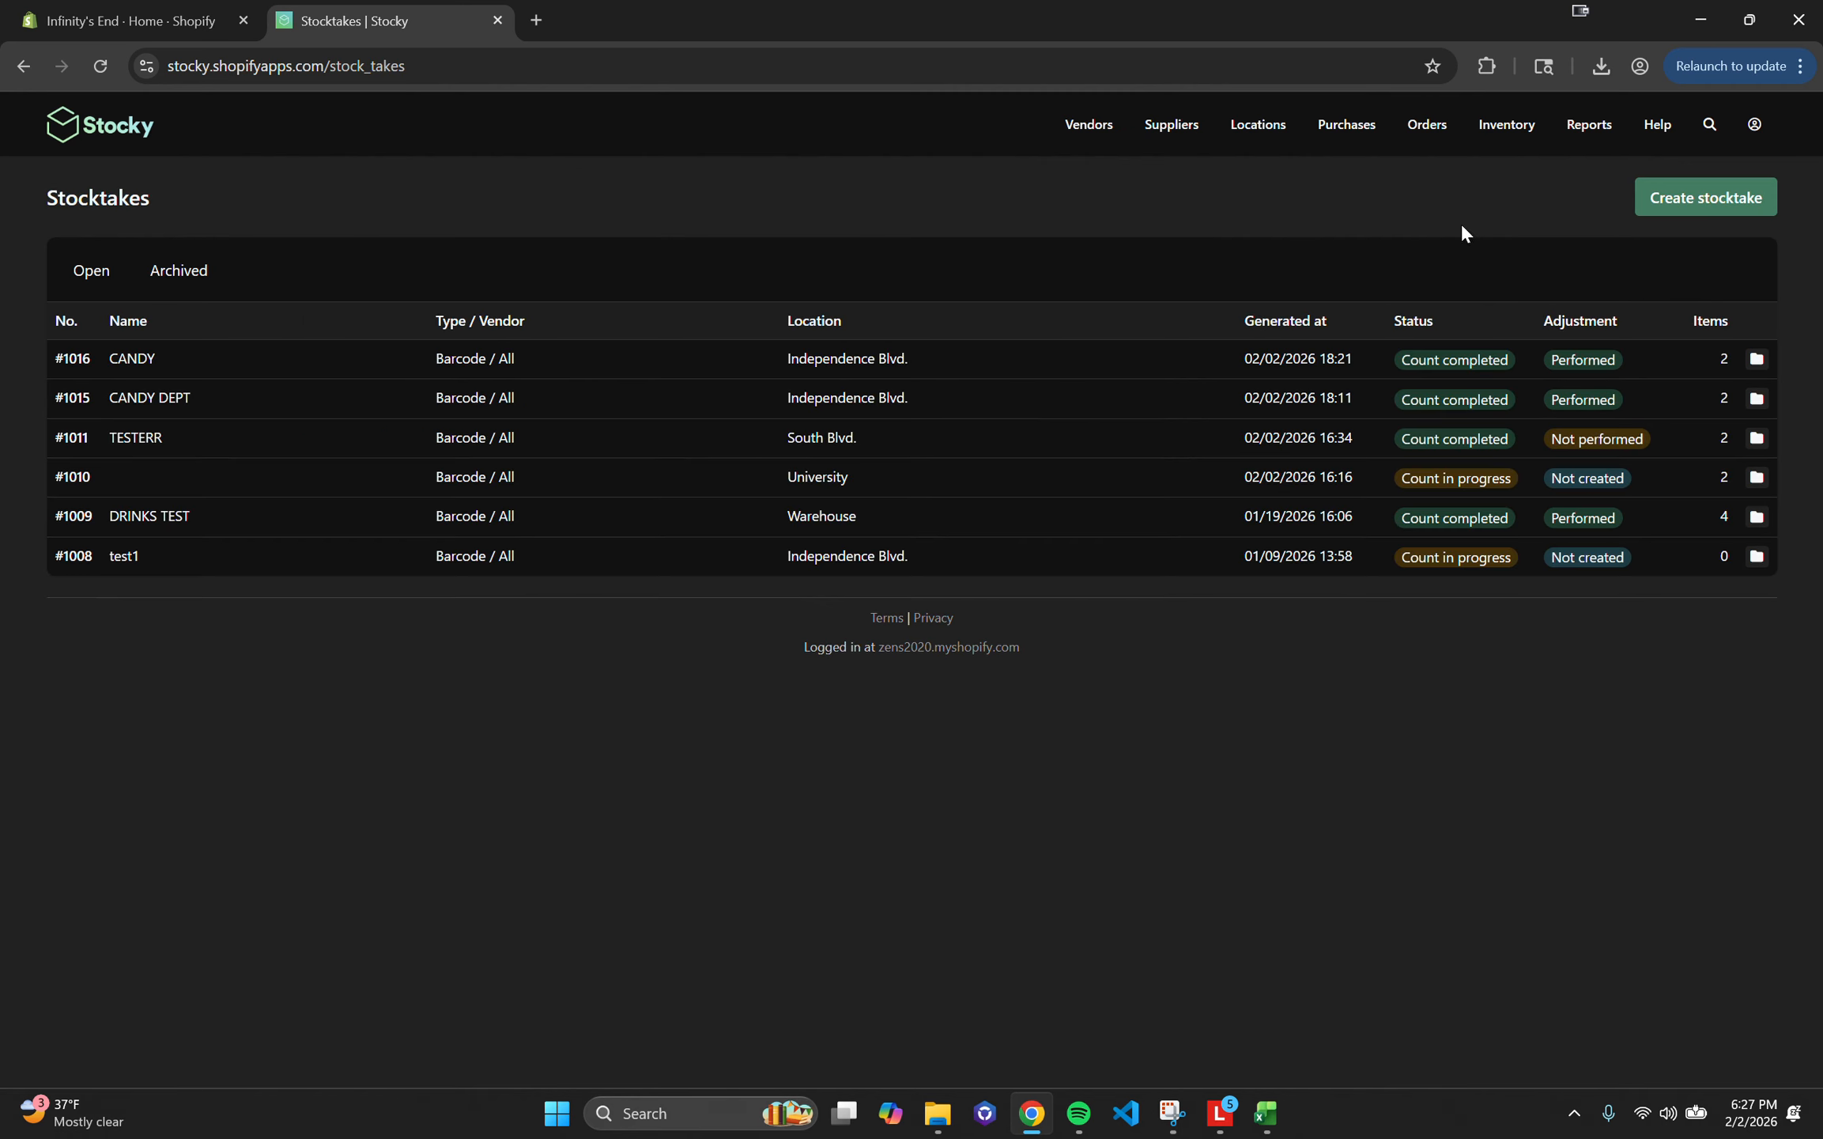
left_click(1712, 198)
left_click(965, 242)
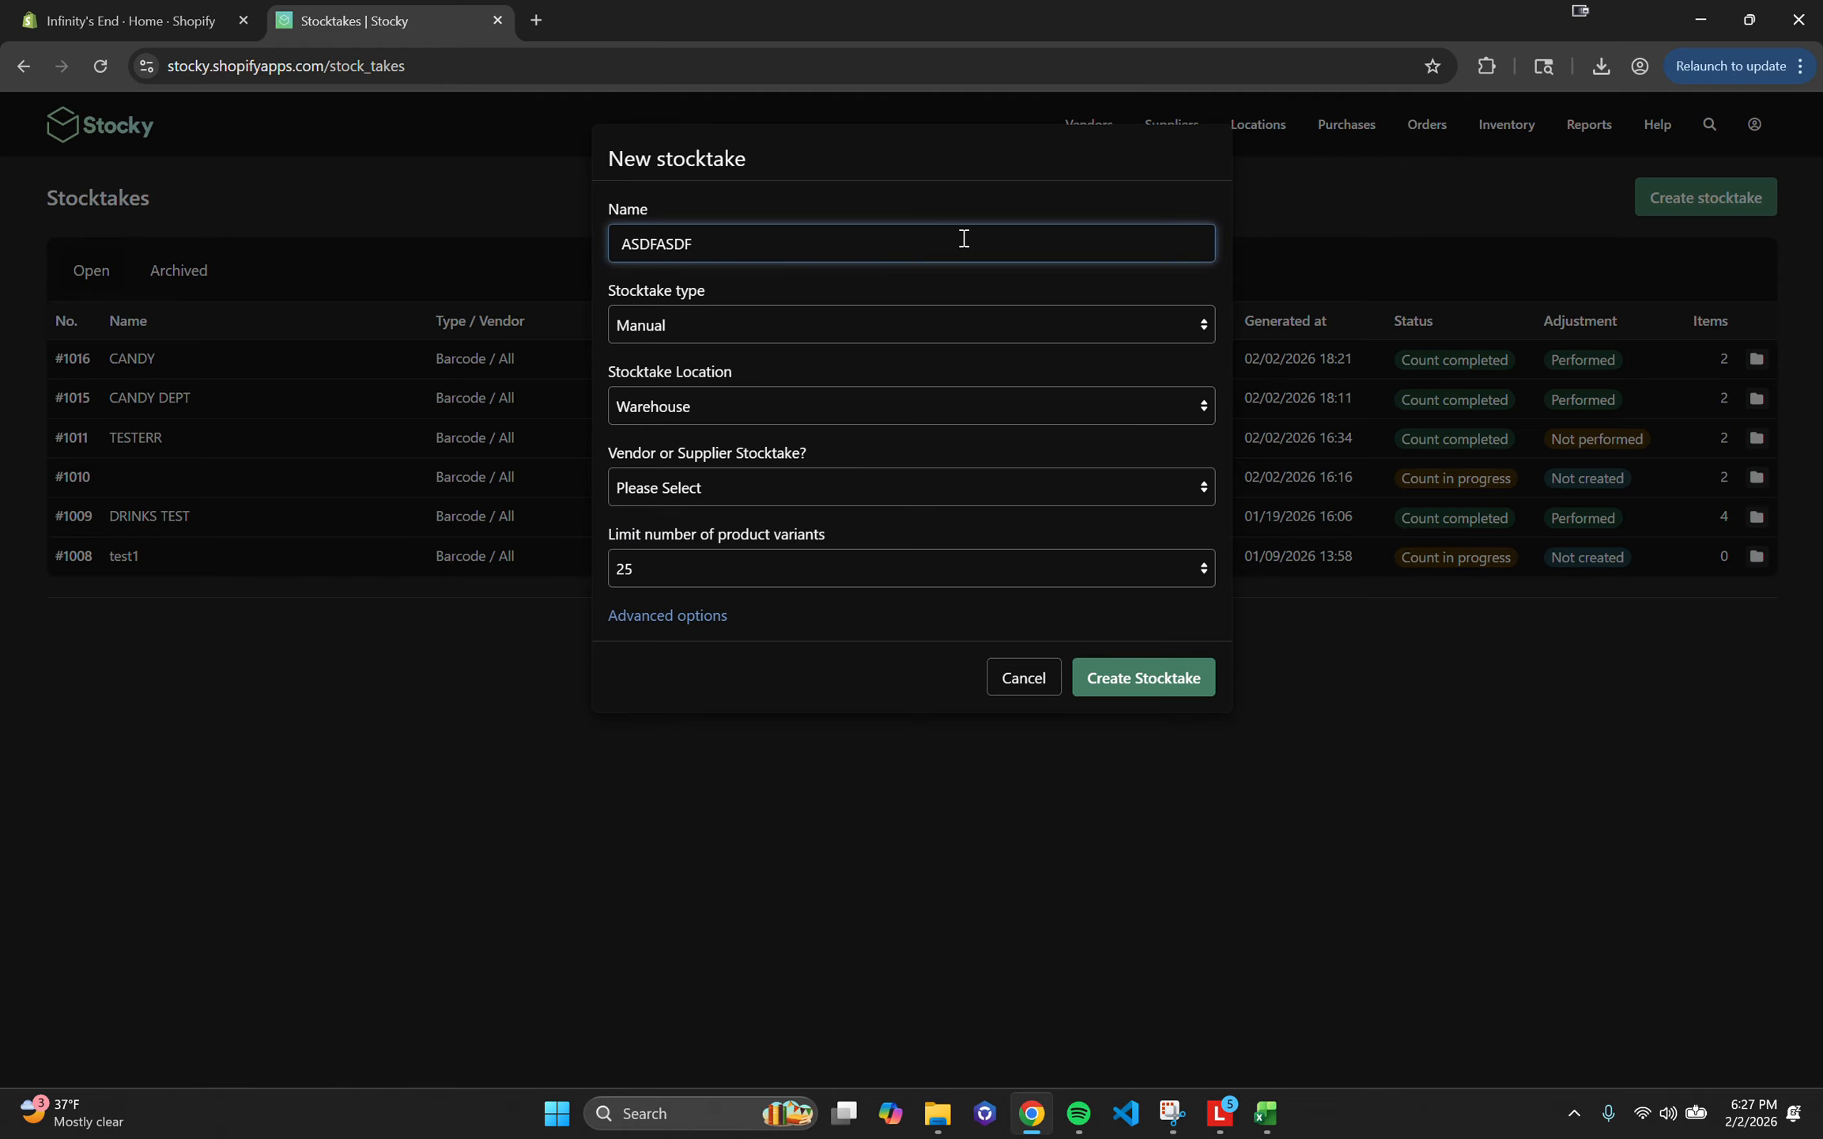
left_click(838, 329)
left_click(697, 416)
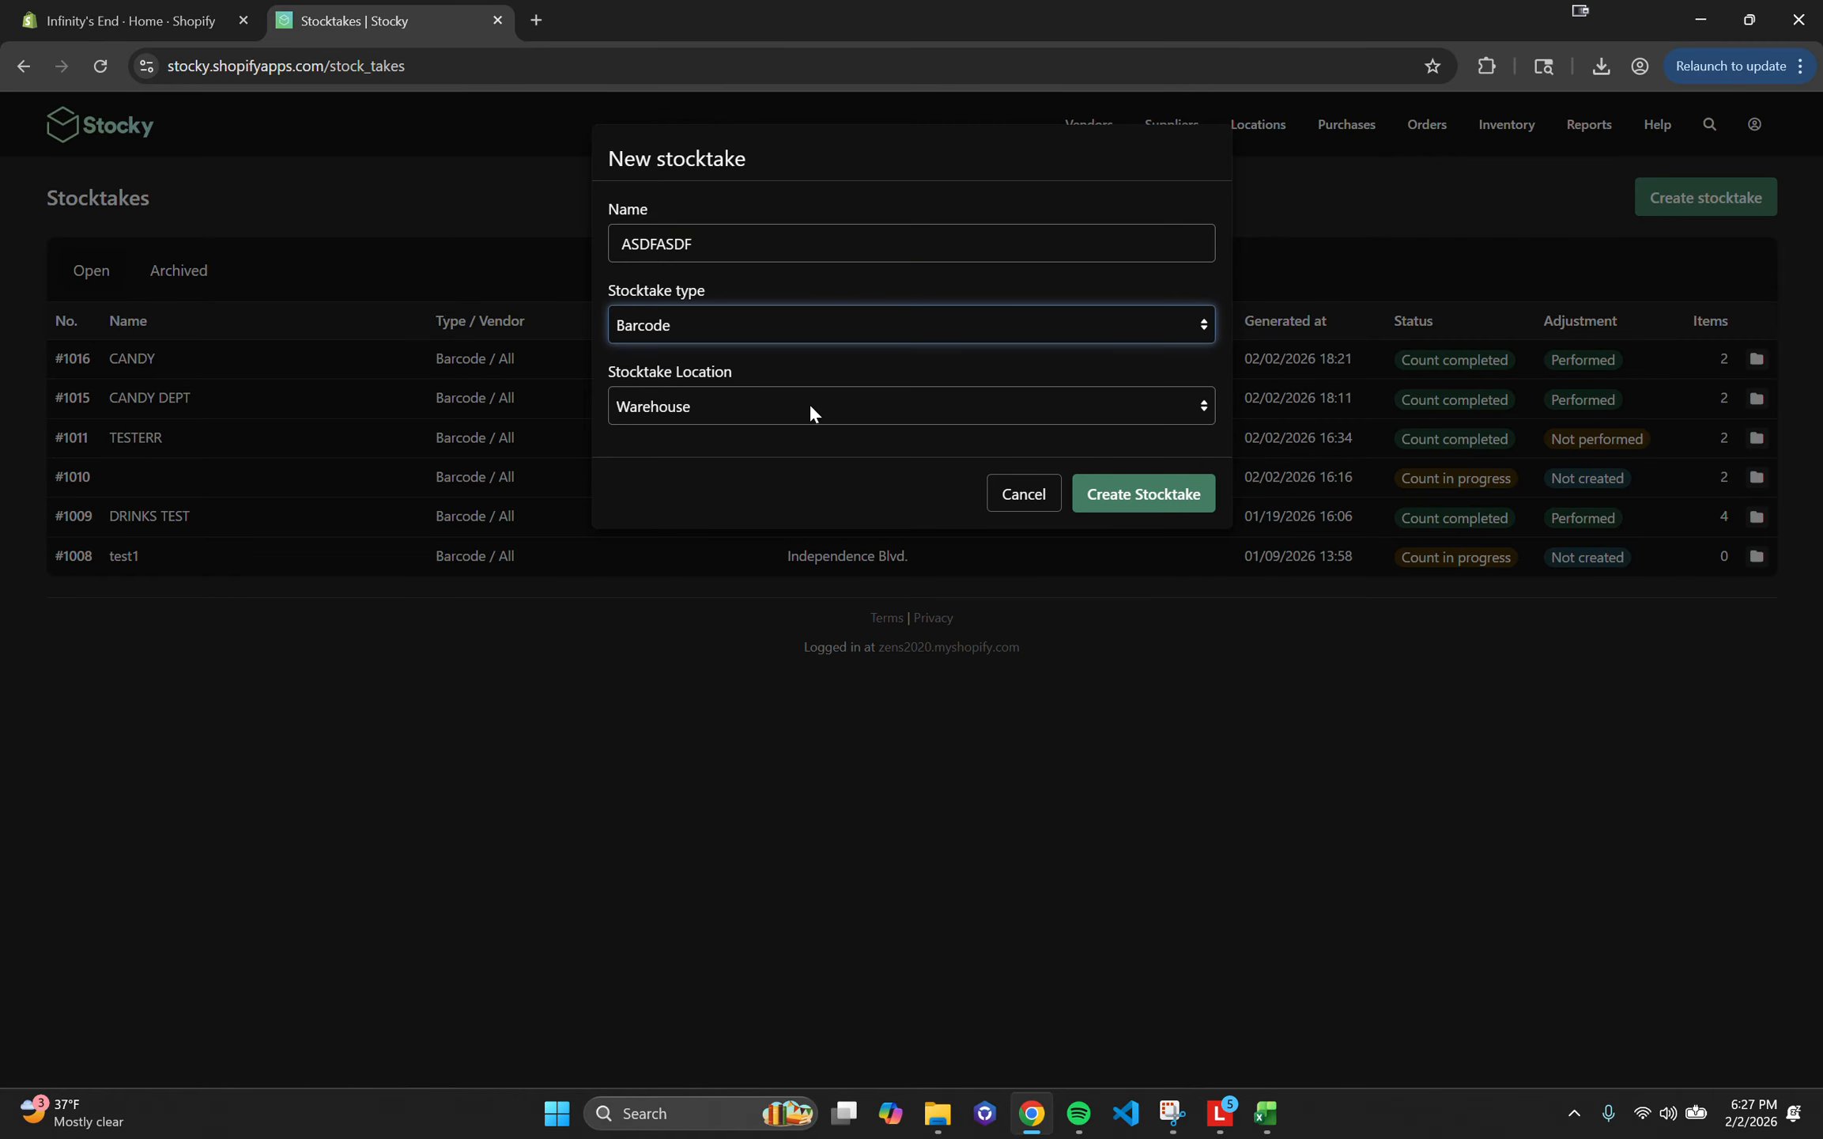
left_click(1122, 493)
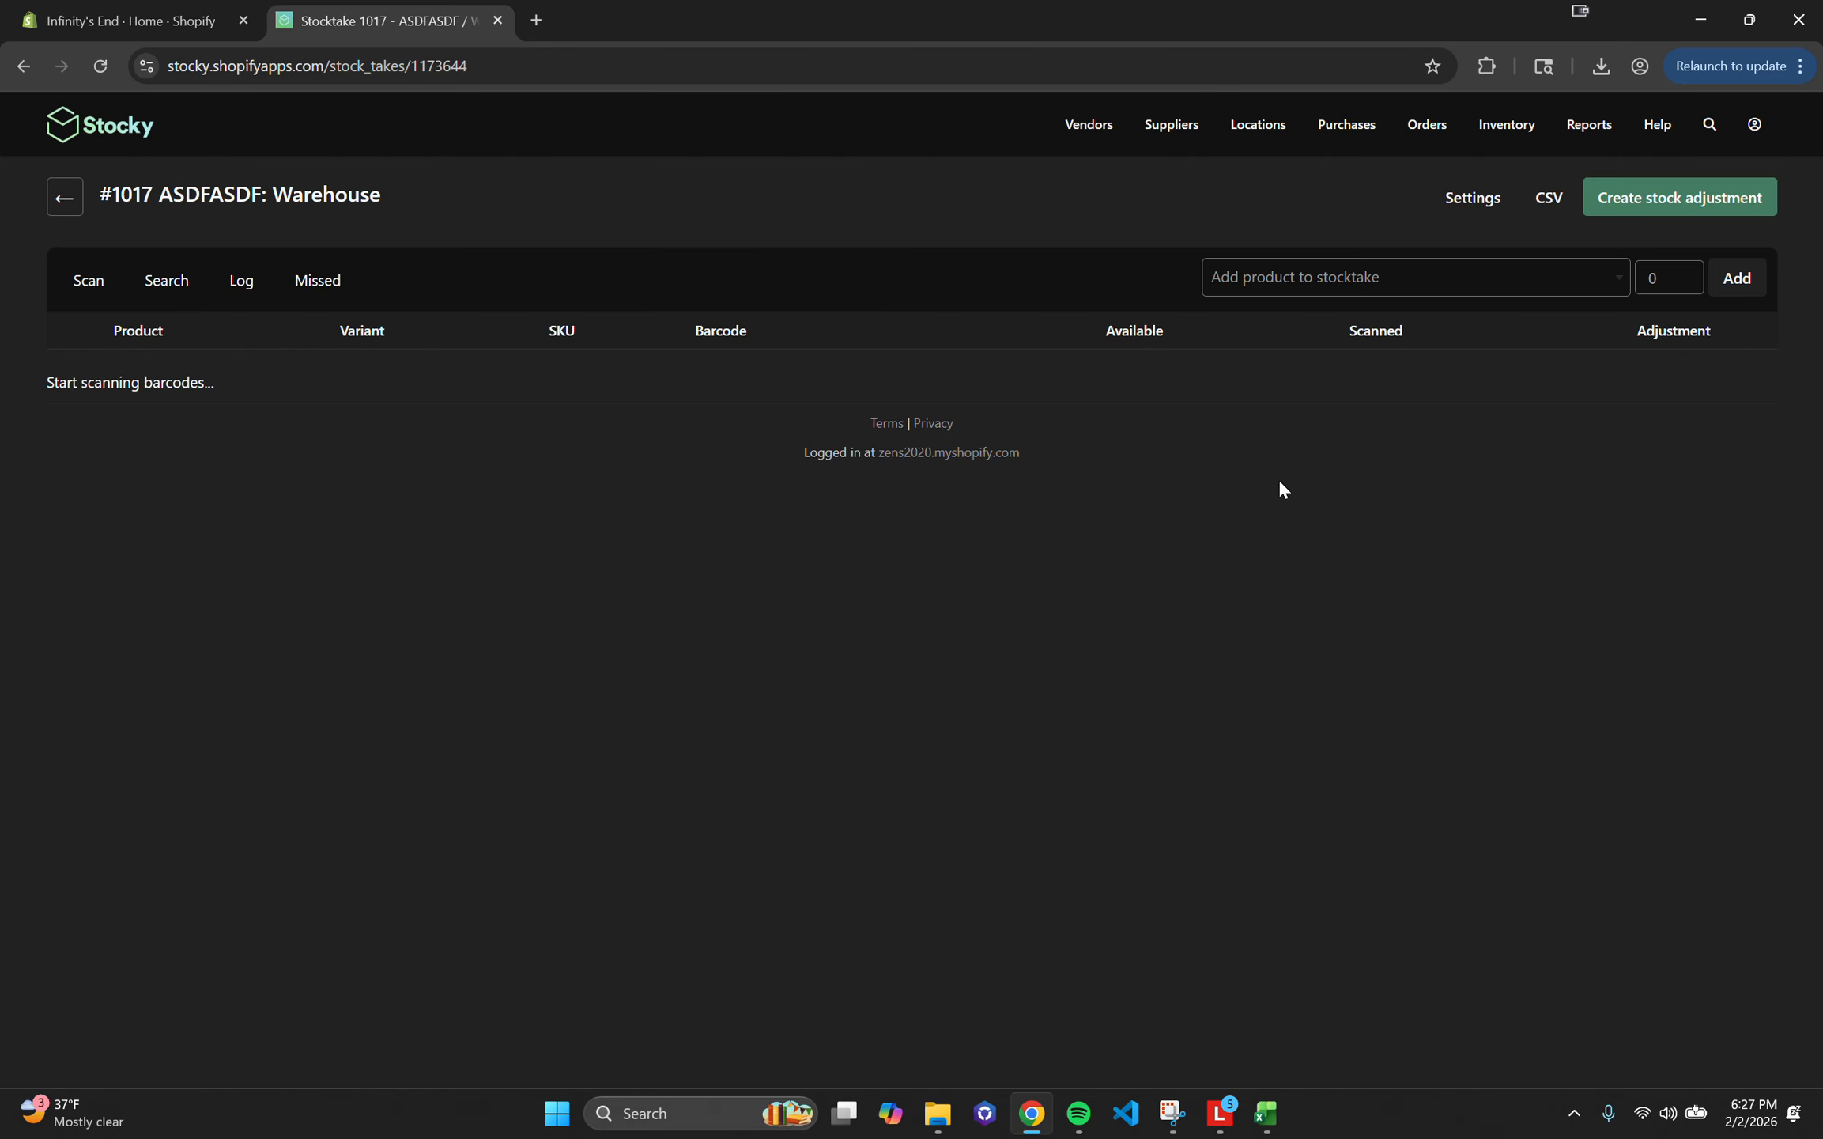
Step: Add MODUS 7 HYDROXIE TABS in MINT to the stocktake manually with a quantity of 1
left_click(1390, 286)
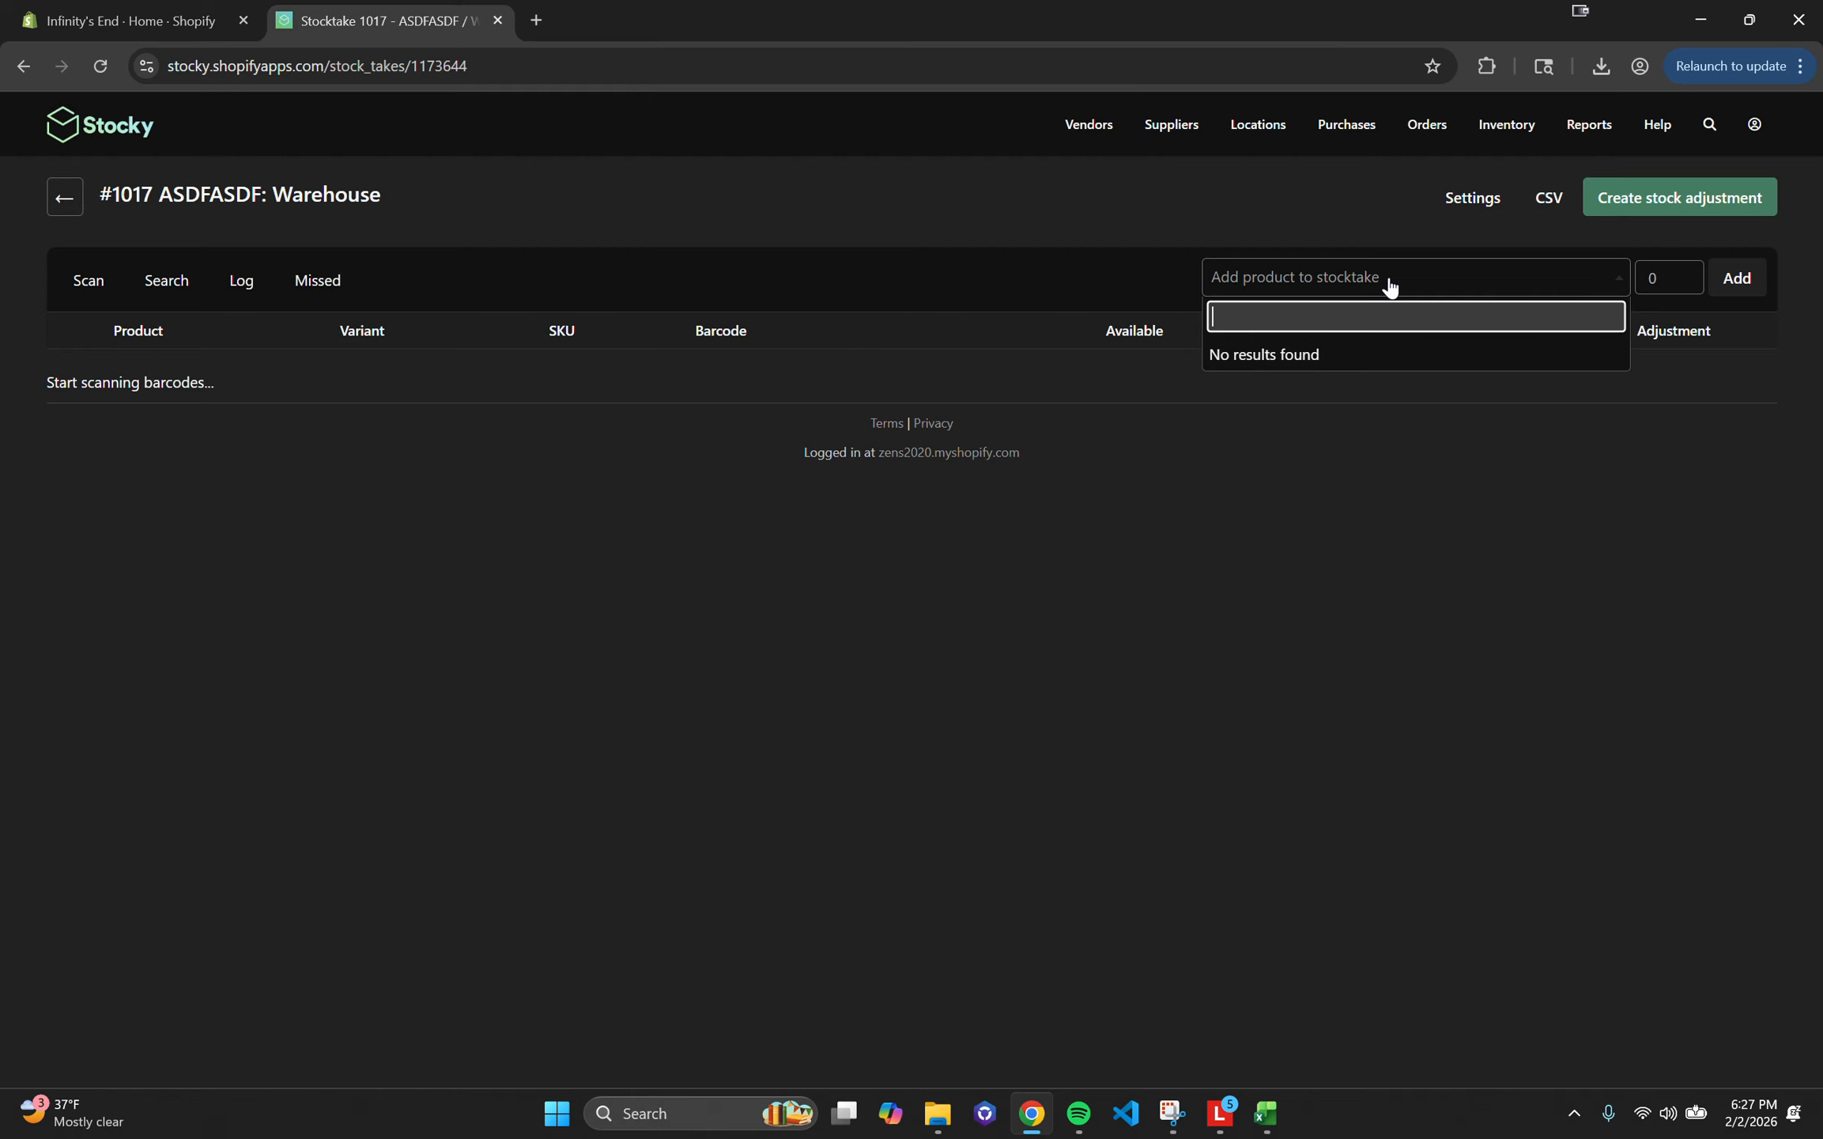
type("MODUS")
left_click(1386, 416)
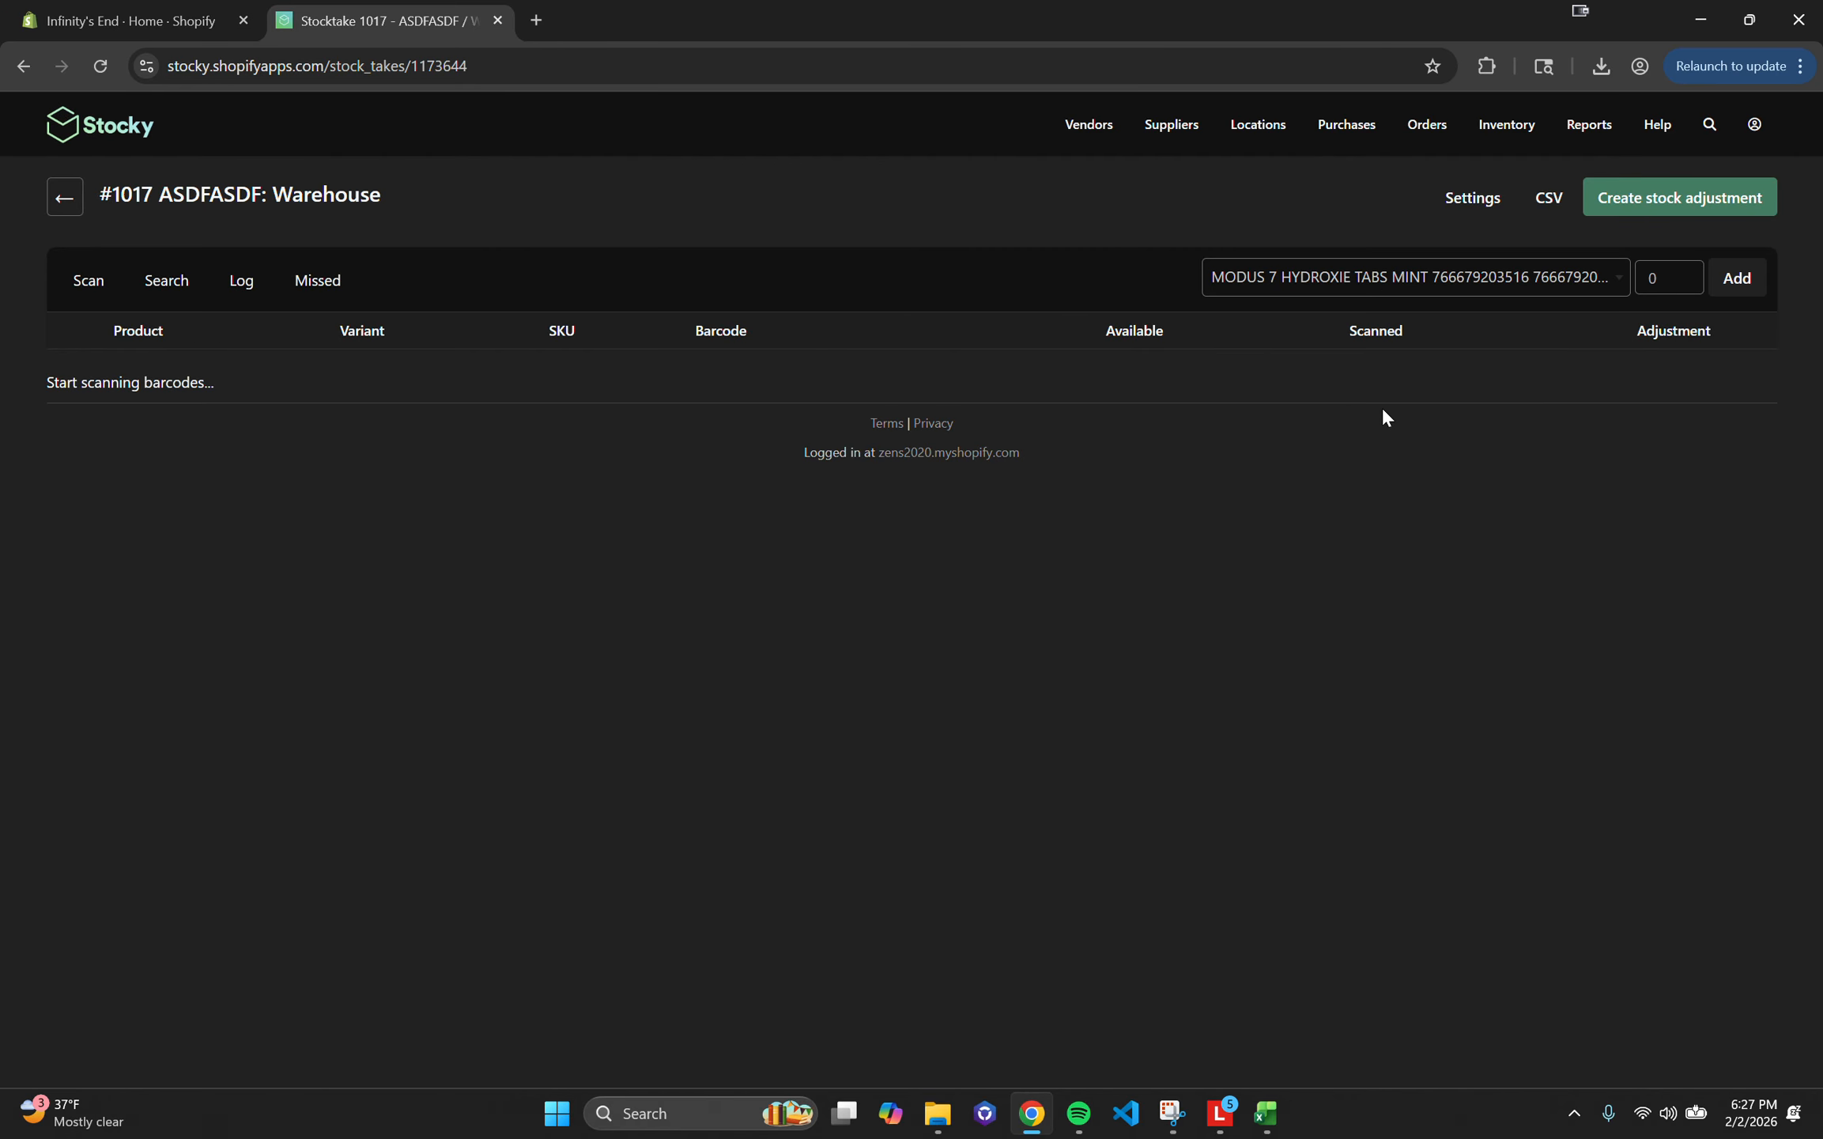
left_click(1684, 274)
left_click(1734, 280)
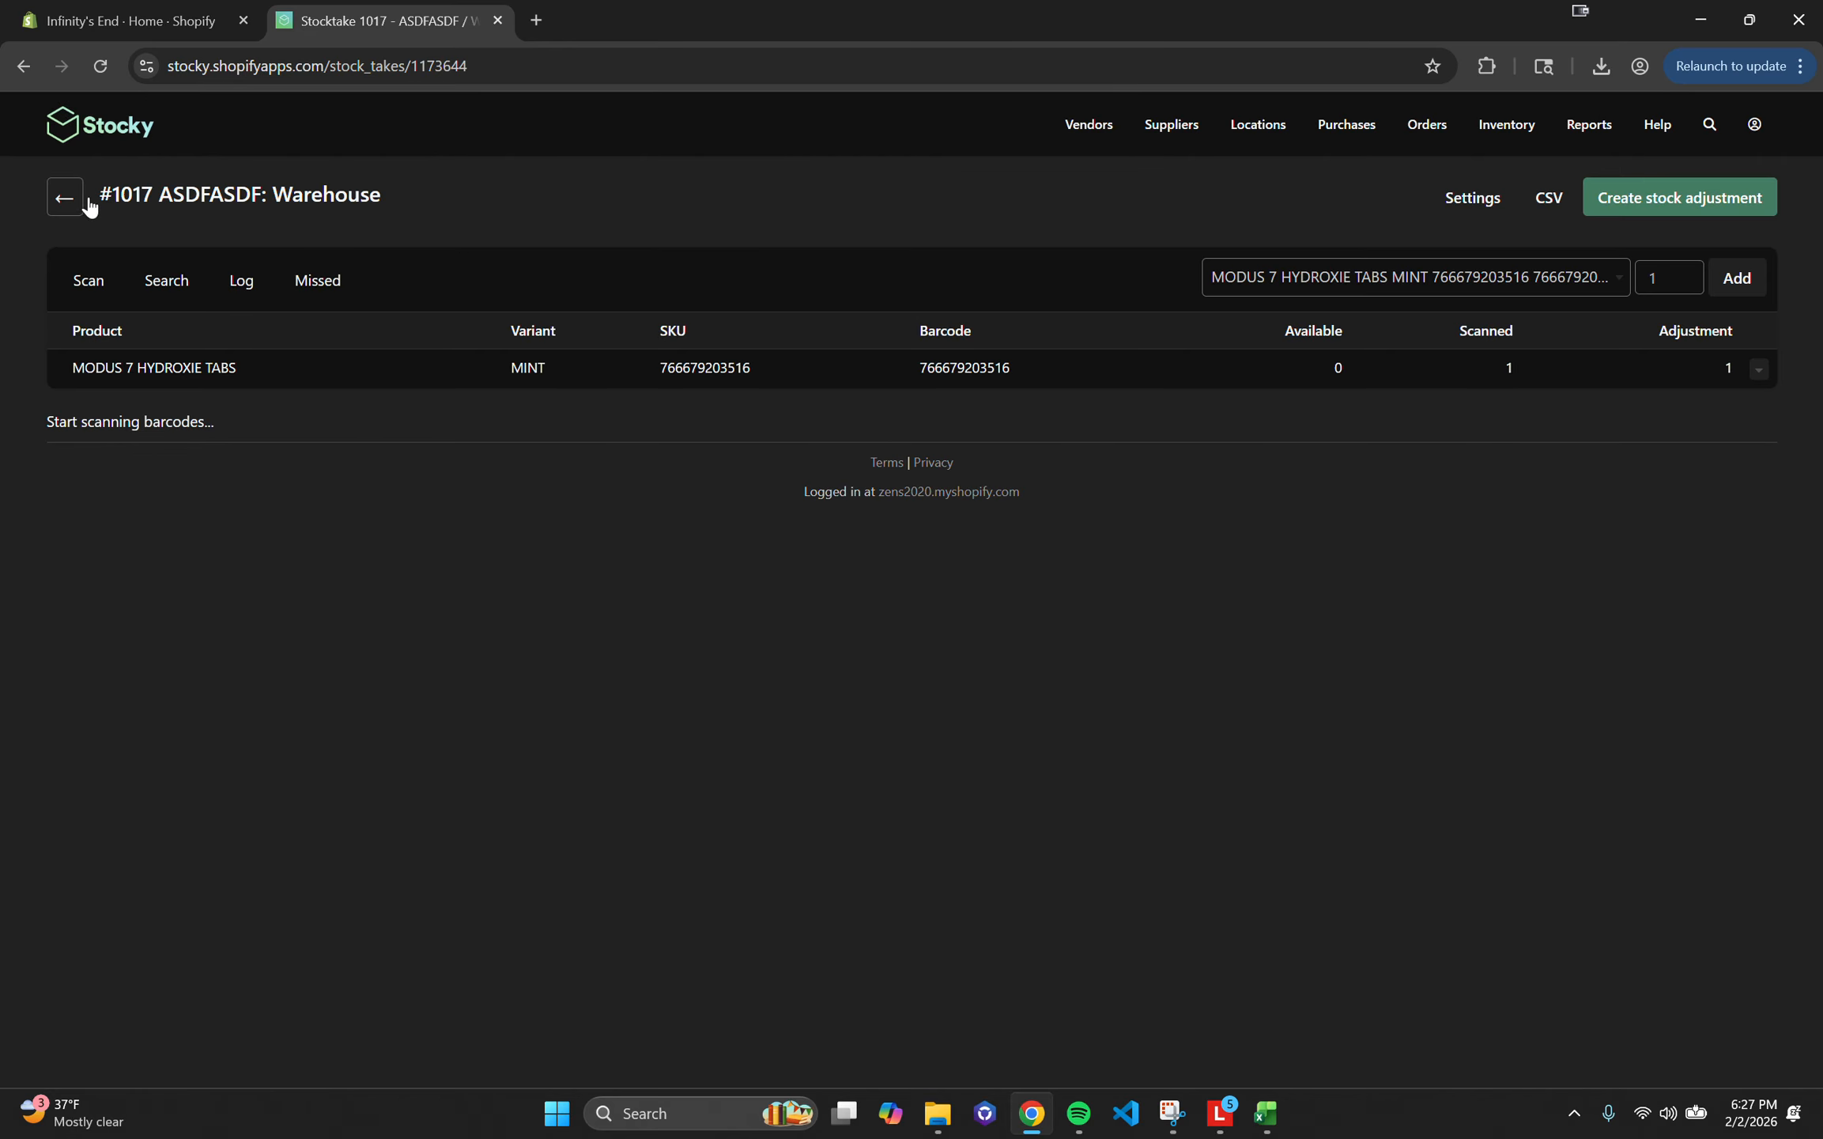
left_click_drag(1037, 372, 542, 363)
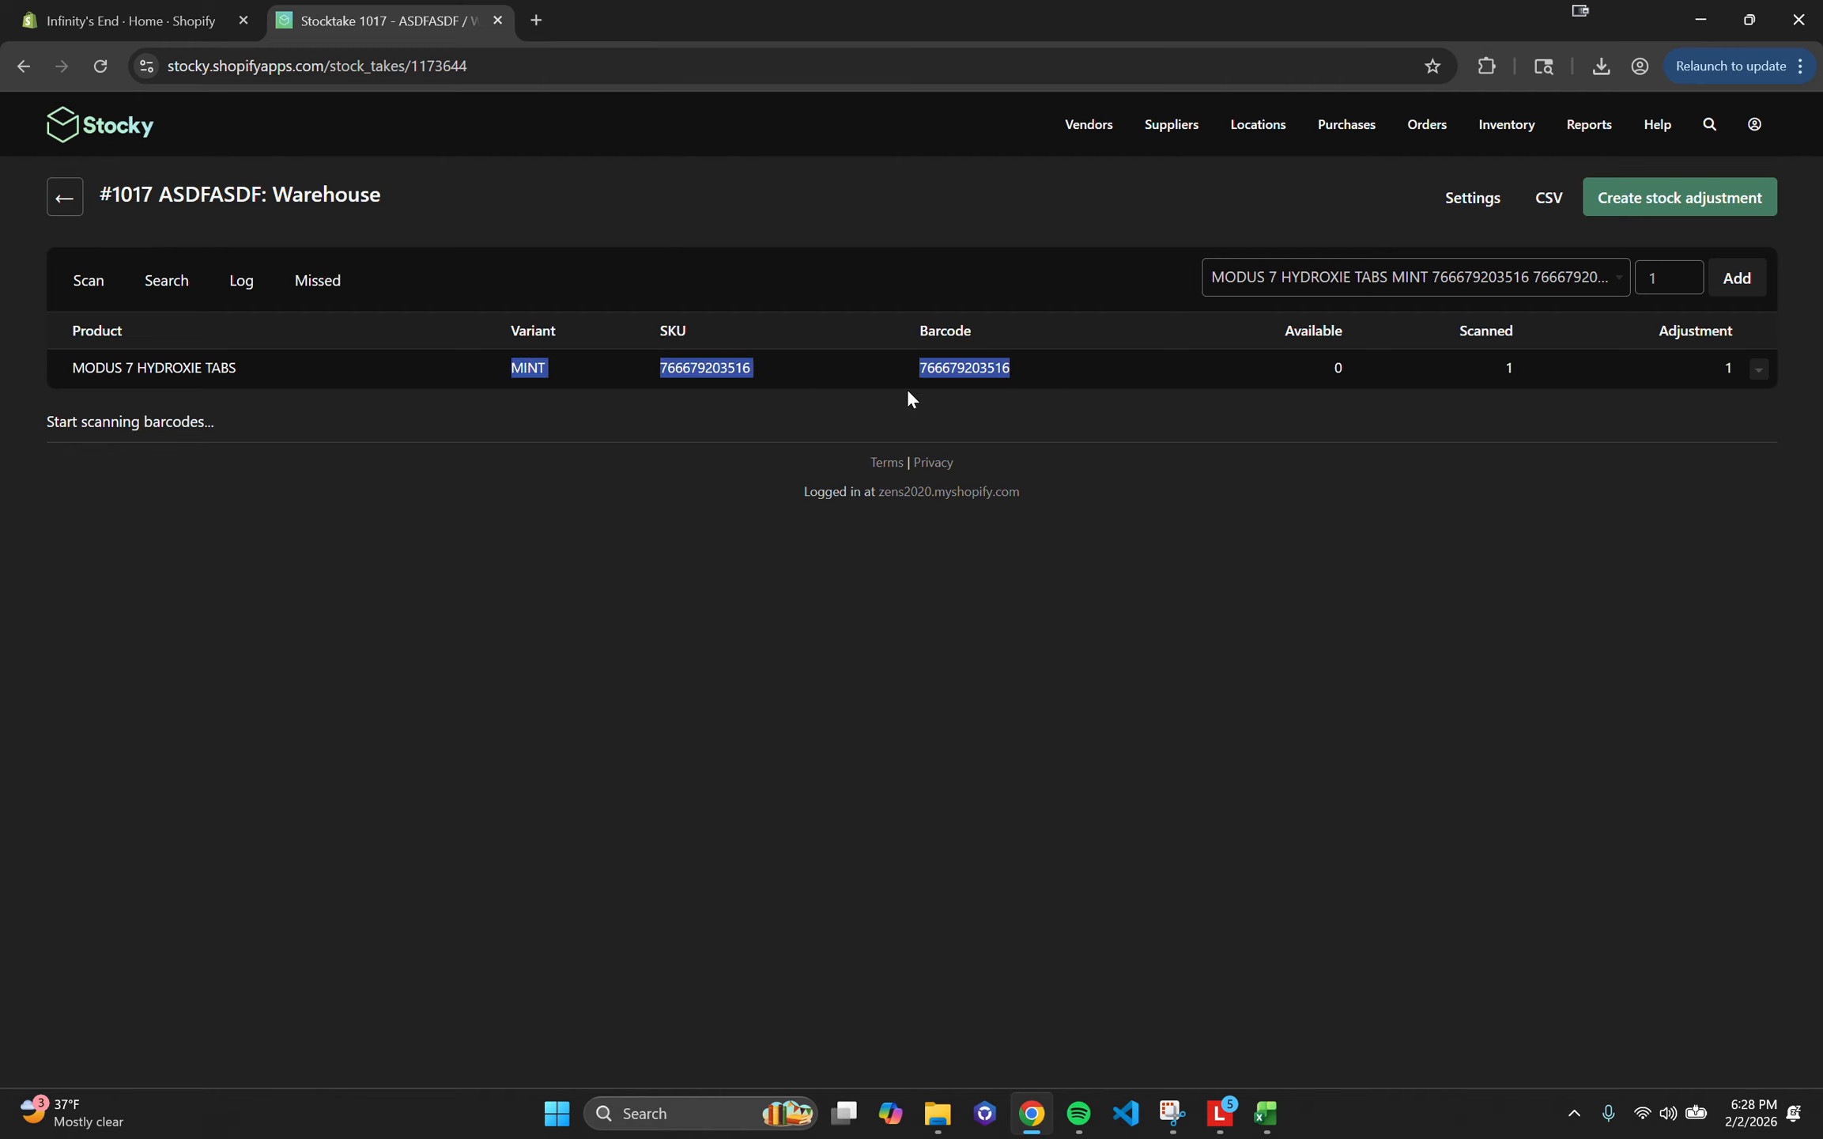
left_click(1036, 427)
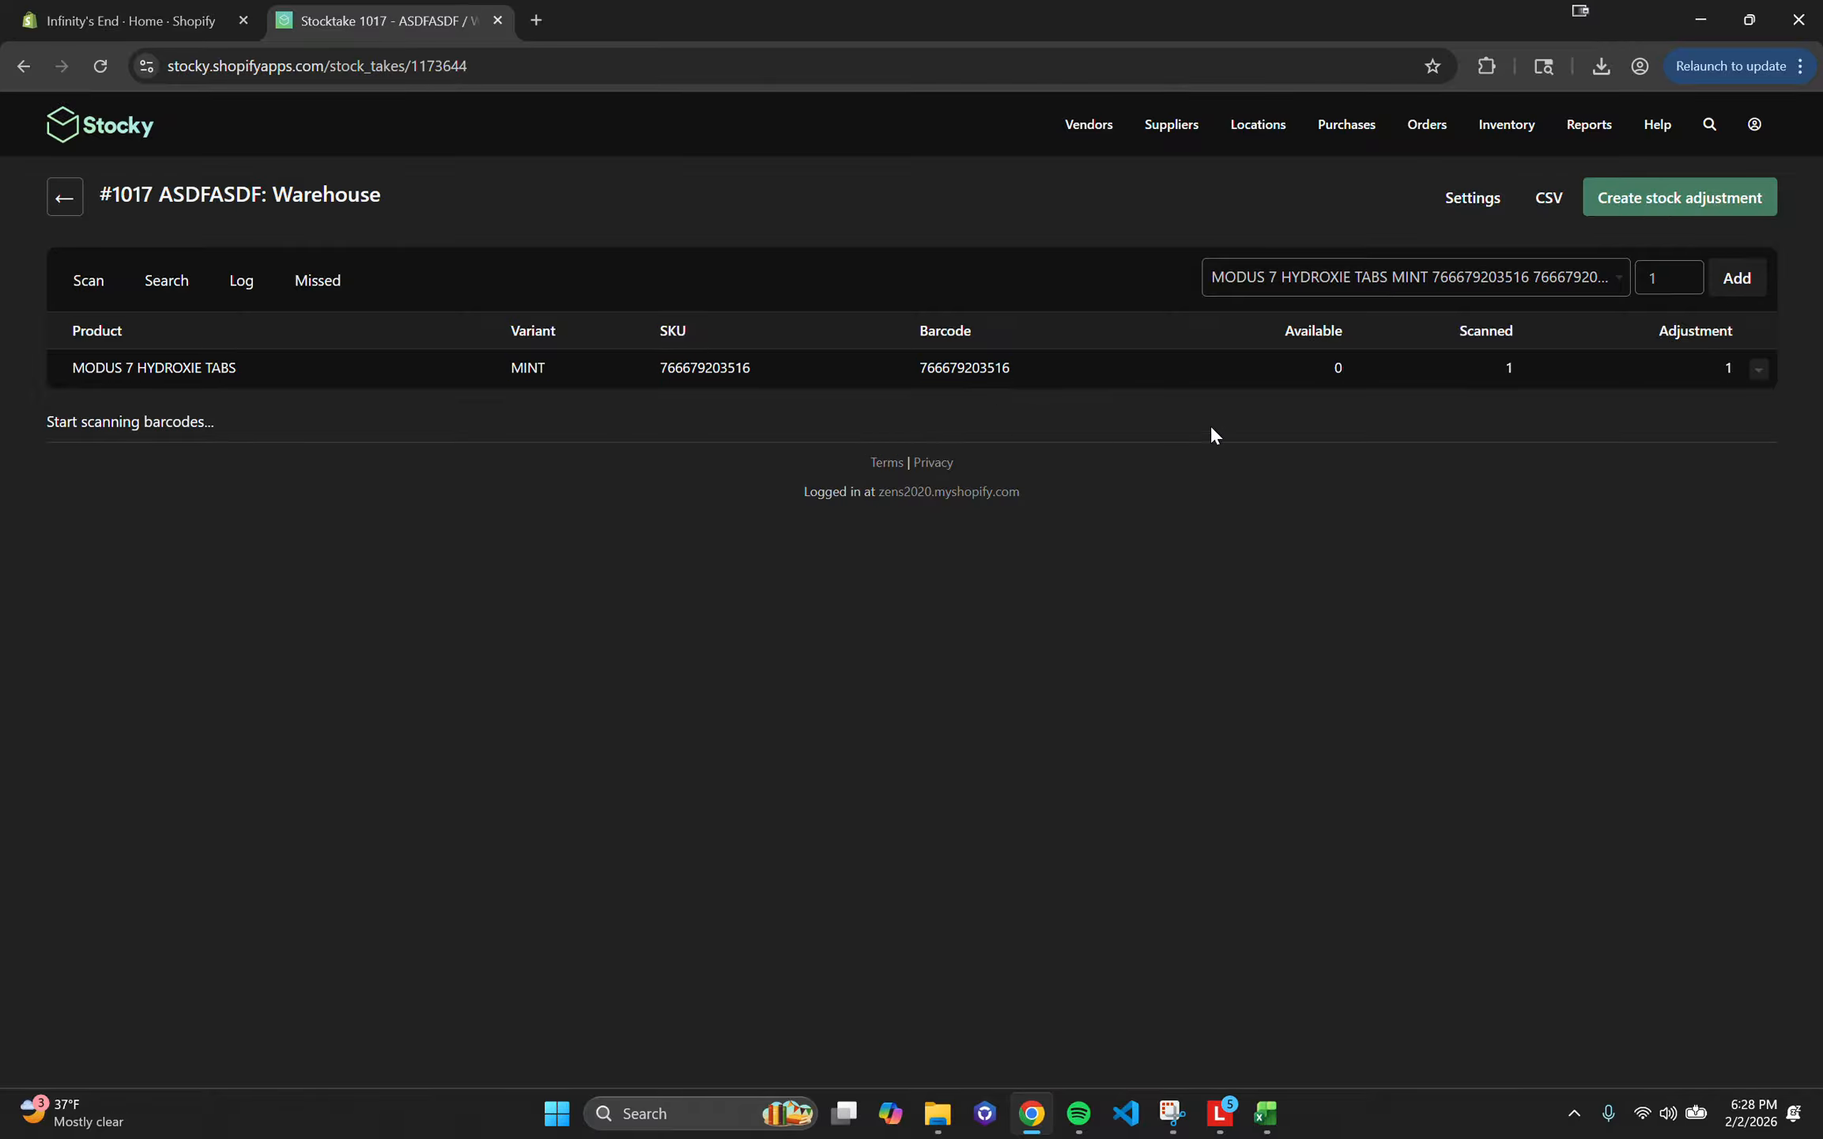
Step: Review the ASDFASDF stocktake's name, type, generation time and status in the stocktakes list, and reopen it
left_click(65, 203)
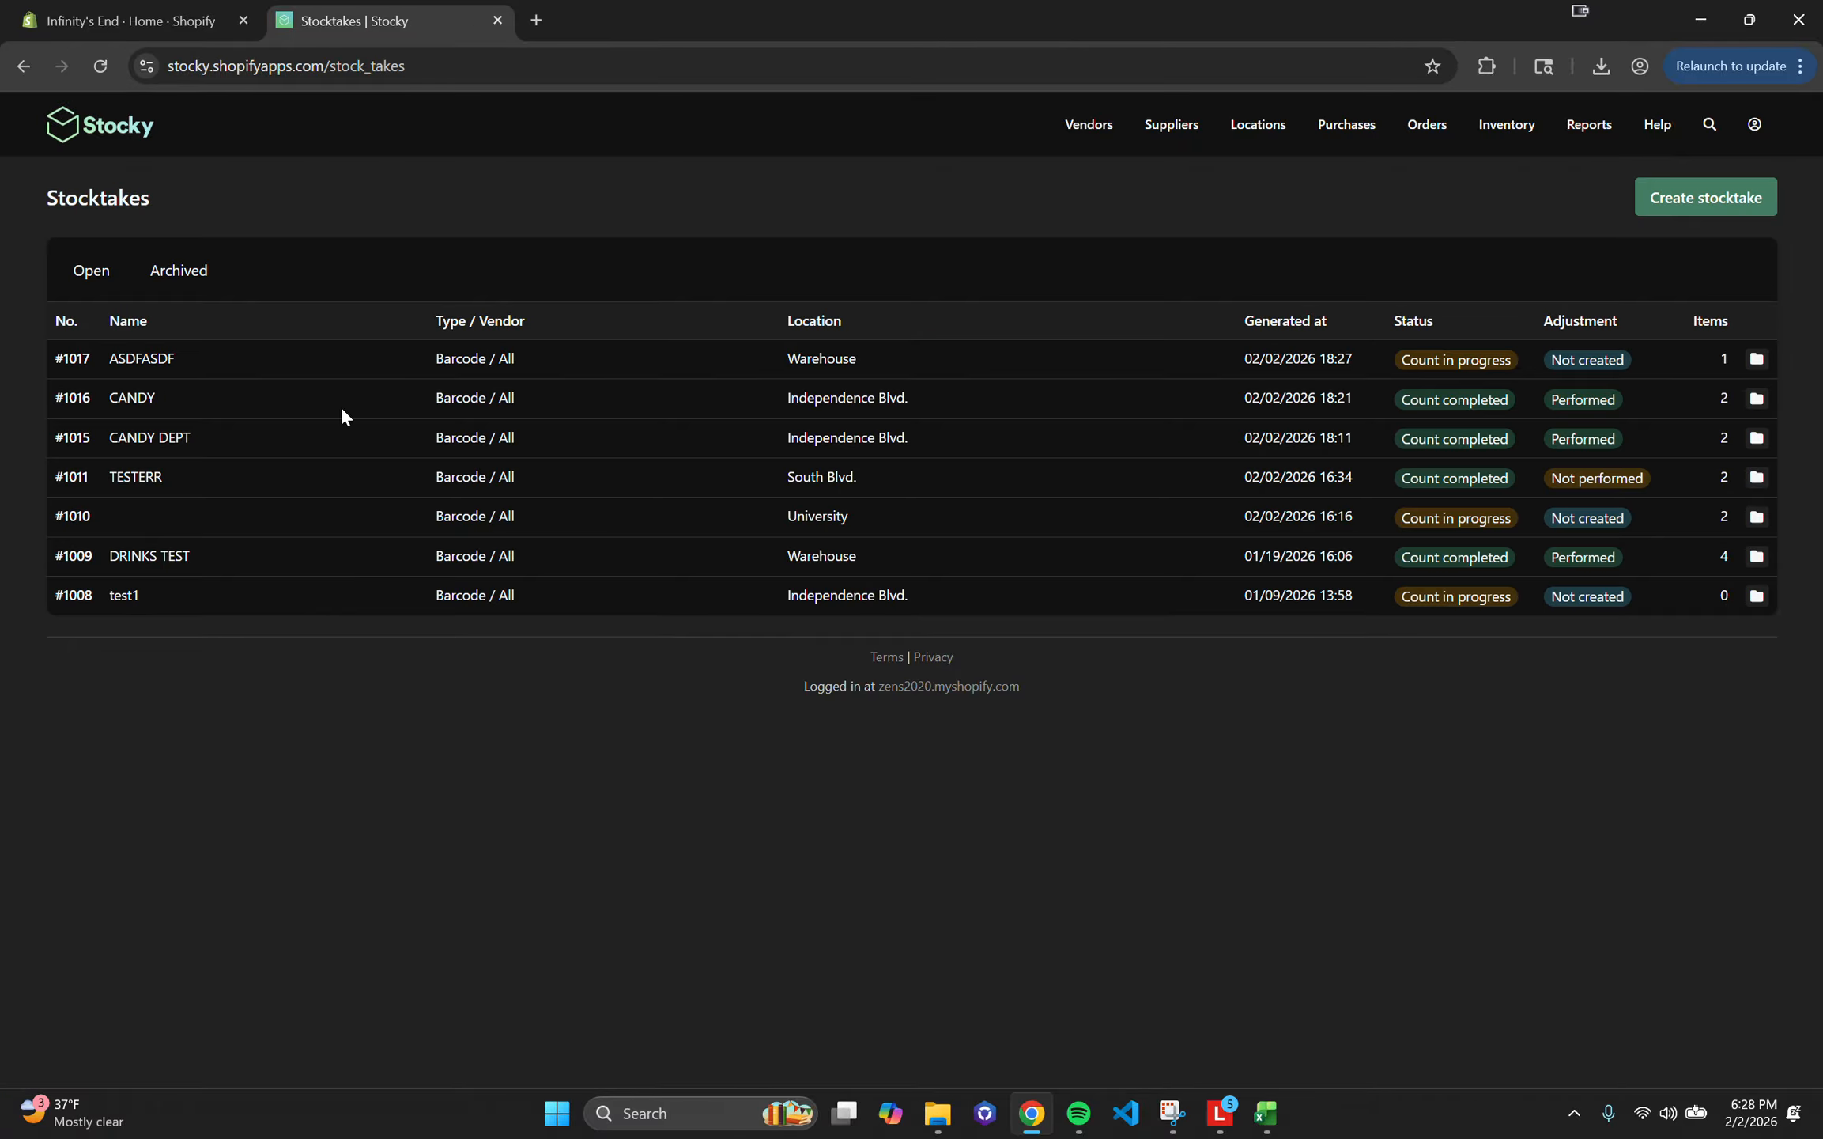
left_click_drag(223, 353, 100, 353)
left_click_drag(1354, 358, 1262, 361)
left_click_drag(1354, 355, 1316, 359)
left_click(1239, 358)
left_click_drag(515, 358, 447, 355)
left_click_drag(1389, 355, 1530, 359)
left_click(982, 360)
left_click(62, 360)
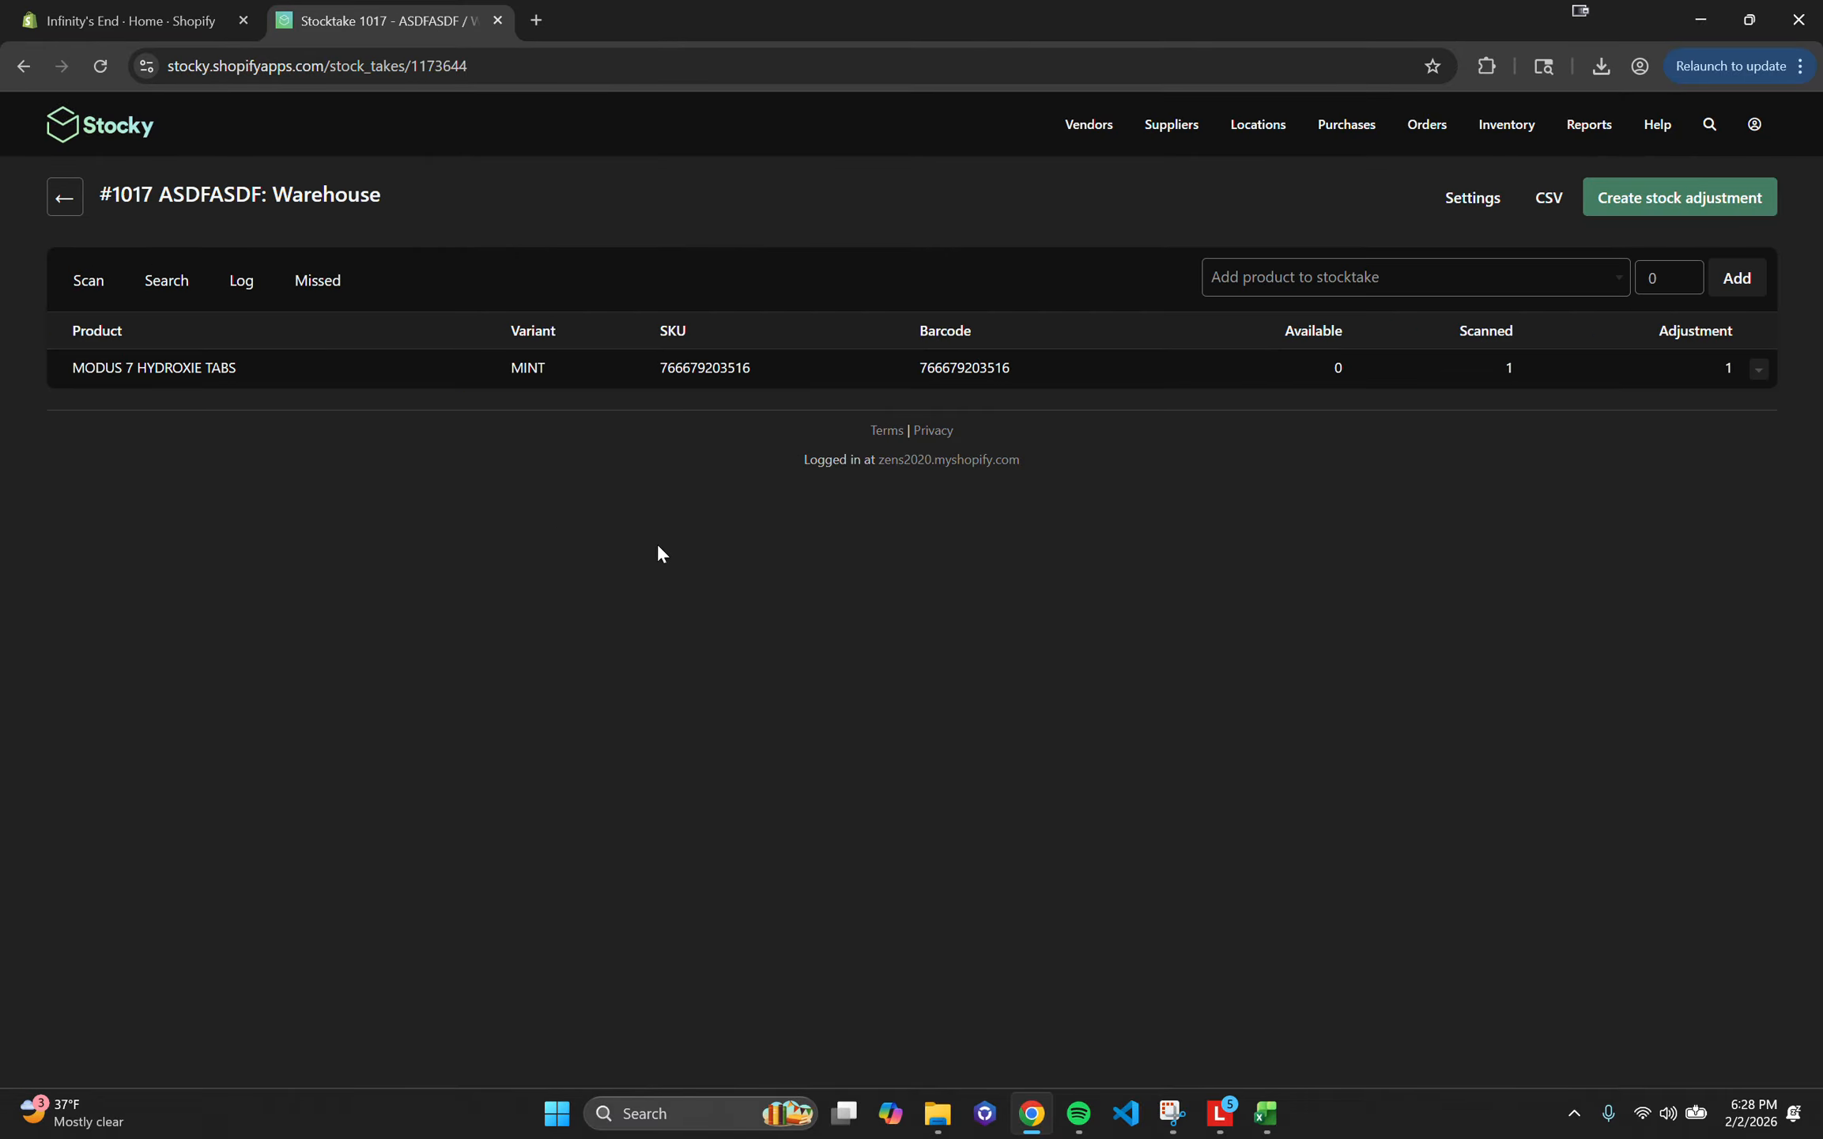